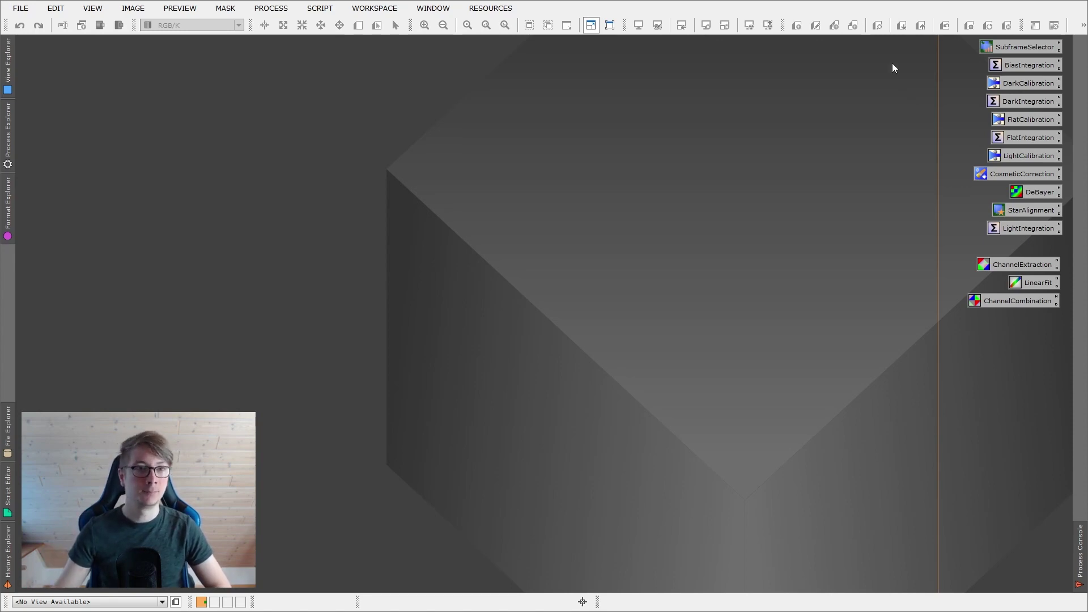
Open the Blink process from All Processes, then close it again.
{"action": "left_click", "coordinate": [270, 8]}
{"action": "mouse_move", "coordinate": [374, 11]}
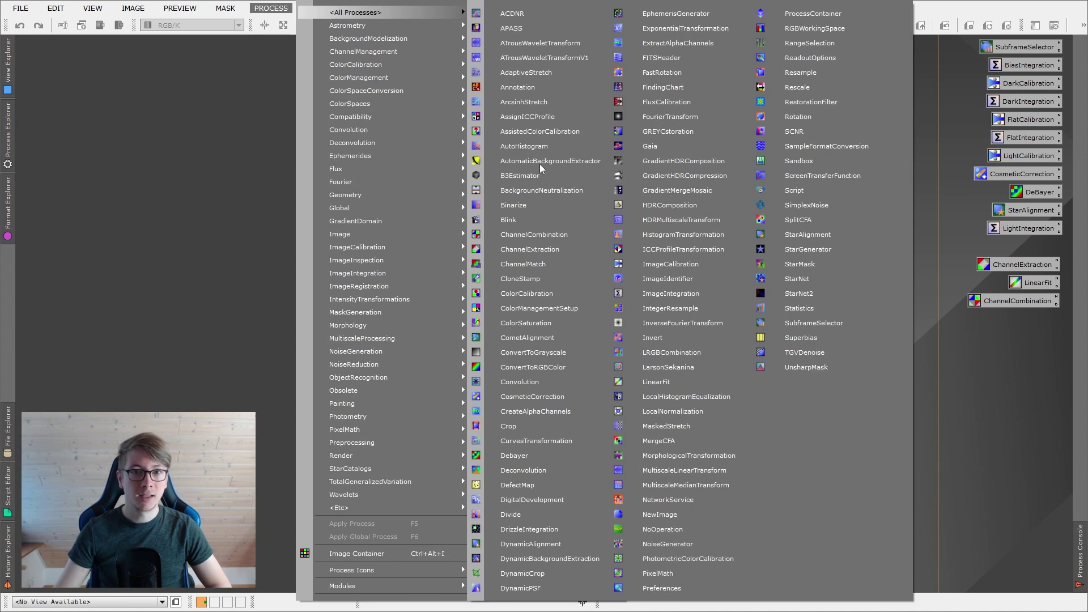
{"action": "left_click", "coordinate": [522, 220]}
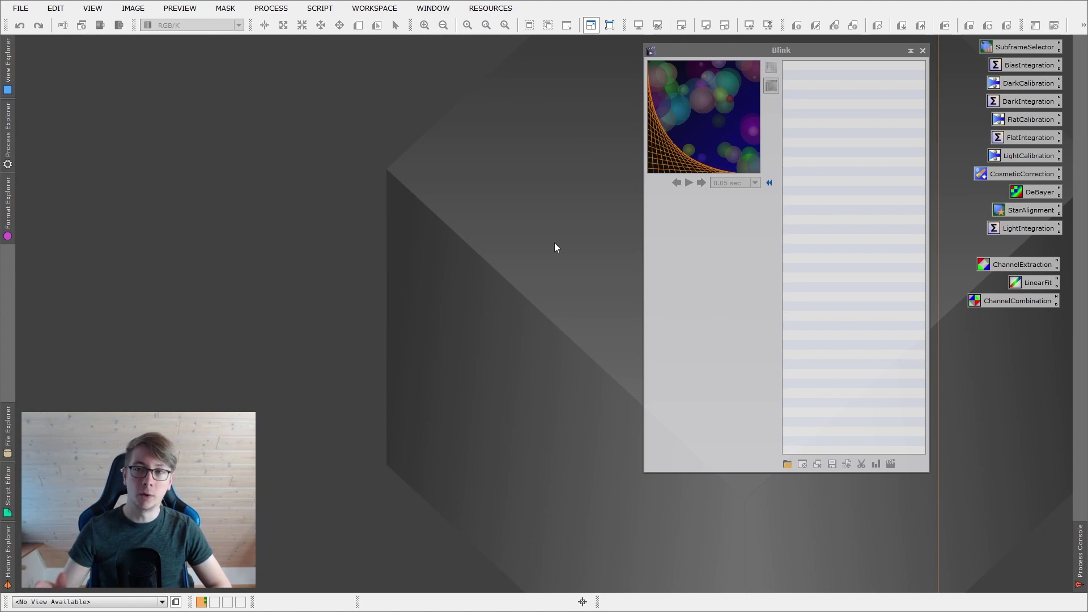
{"action": "left_click", "coordinate": [922, 50]}
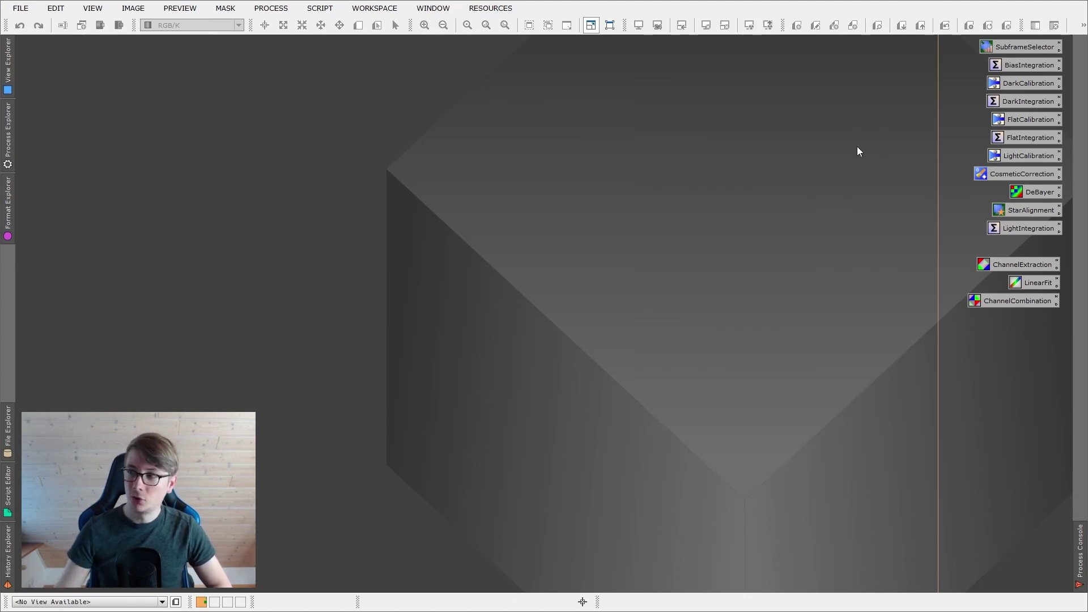
Launch SubframeSelector along with its empty Measurements table and graph windows.
{"action": "double_click", "coordinate": [1020, 46]}
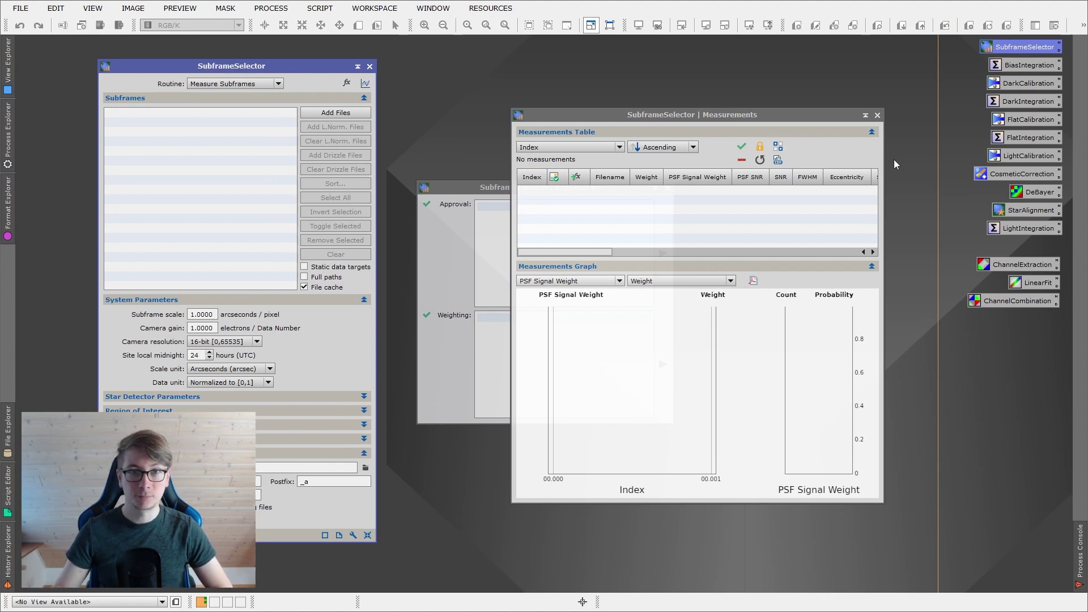
{"action": "left_click", "coordinate": [271, 8]}
{"action": "mouse_move", "coordinate": [356, 12]}
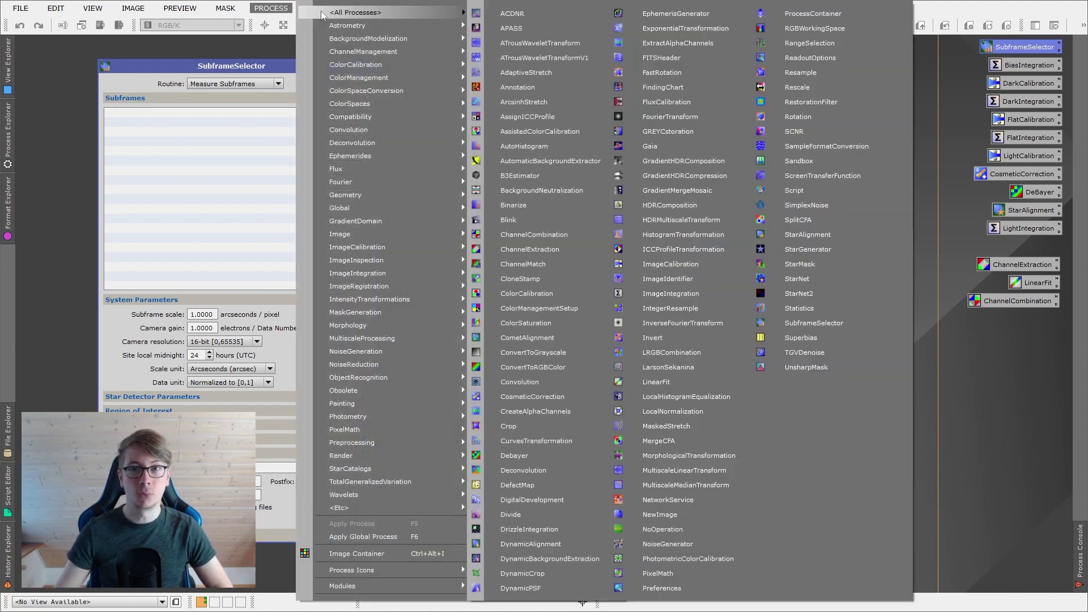
{"action": "left_click", "coordinate": [825, 326]}
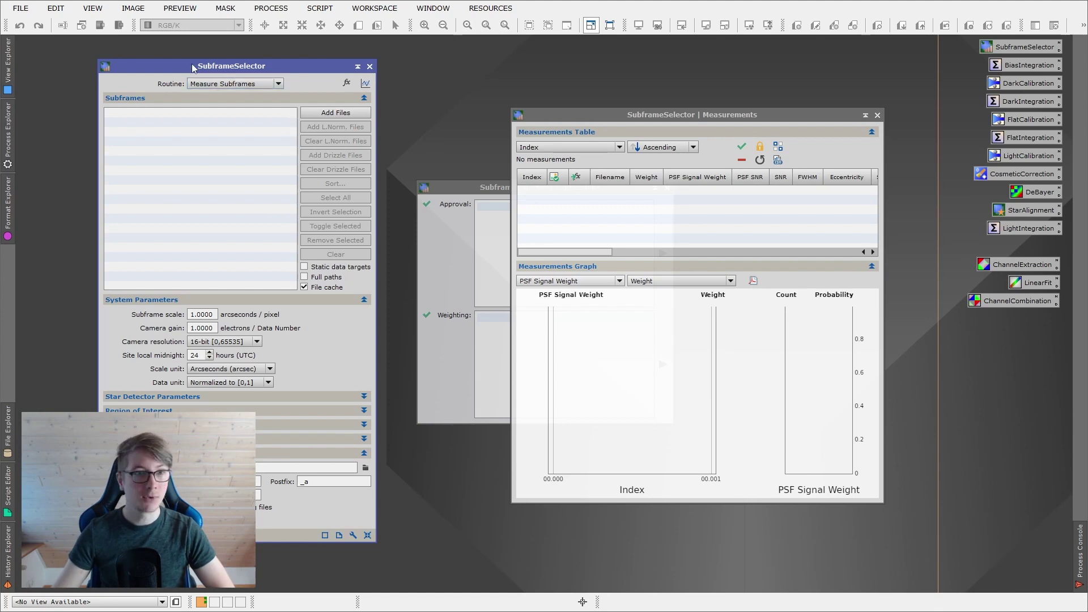
Load all frames from StackingTutorial/Light into SubframeSelector and measure them with Apply Global.
{"action": "left_click_drag", "start_coordinate": [192, 68], "coordinate": [378, 68]}
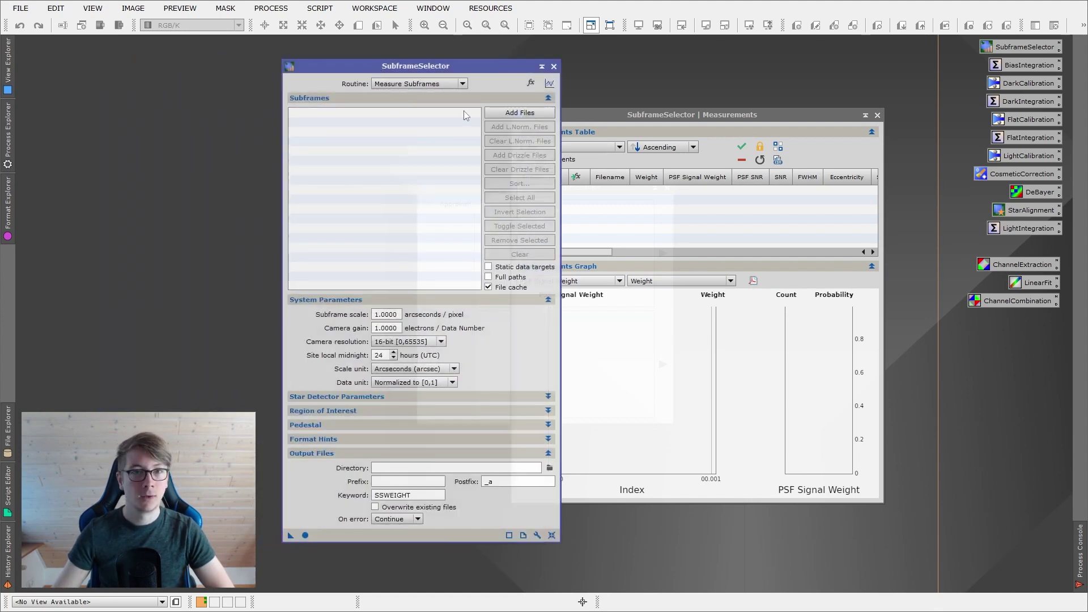
{"action": "left_click", "coordinate": [506, 112]}
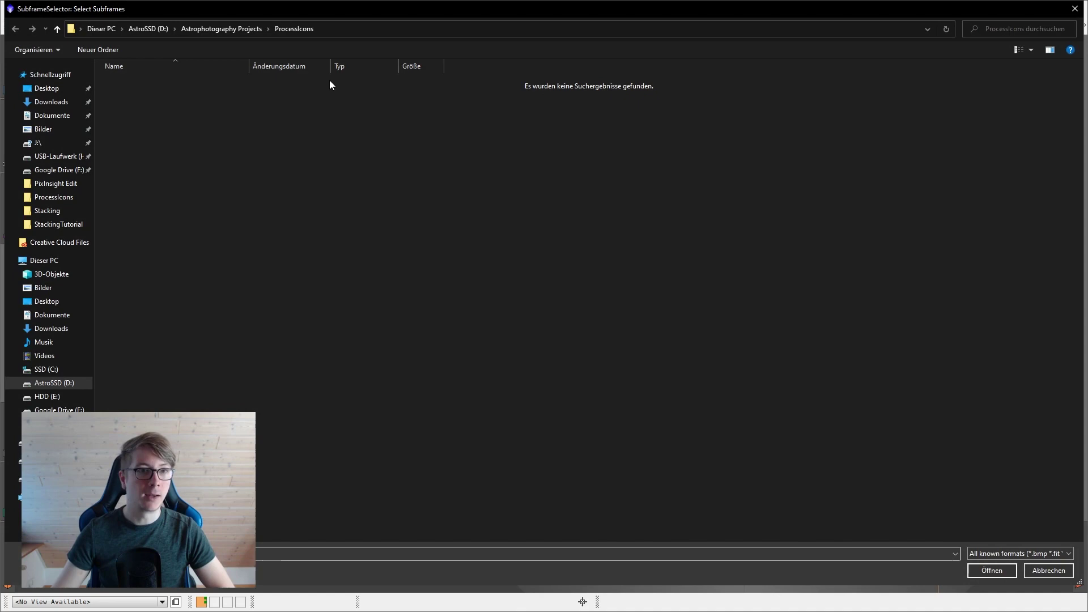
{"action": "left_click", "coordinate": [233, 29]}
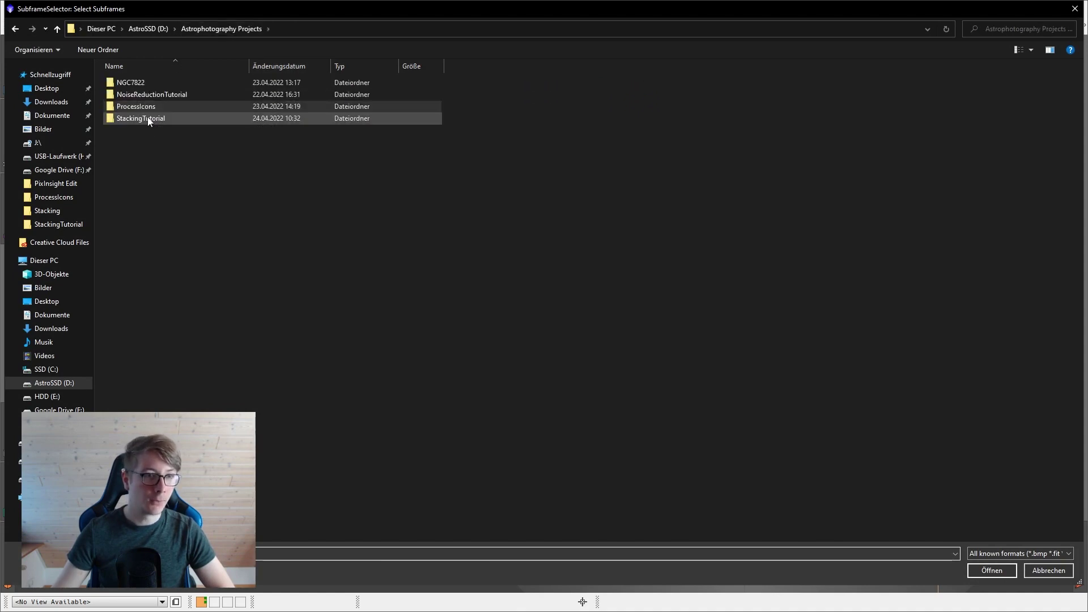
{"action": "double_click", "coordinate": [149, 120]}
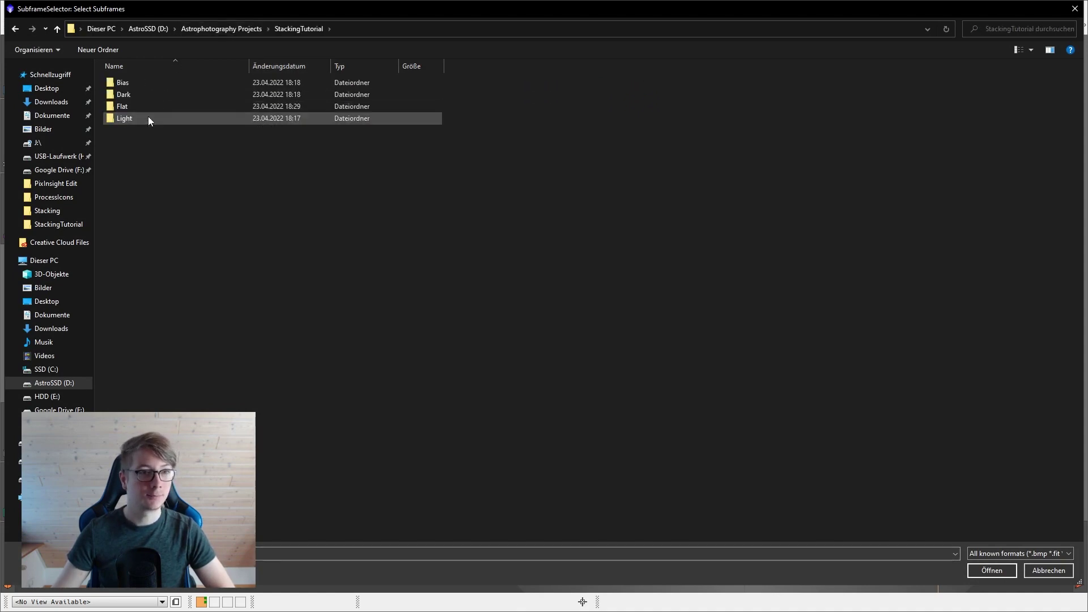
{"action": "double_click", "coordinate": [149, 118]}
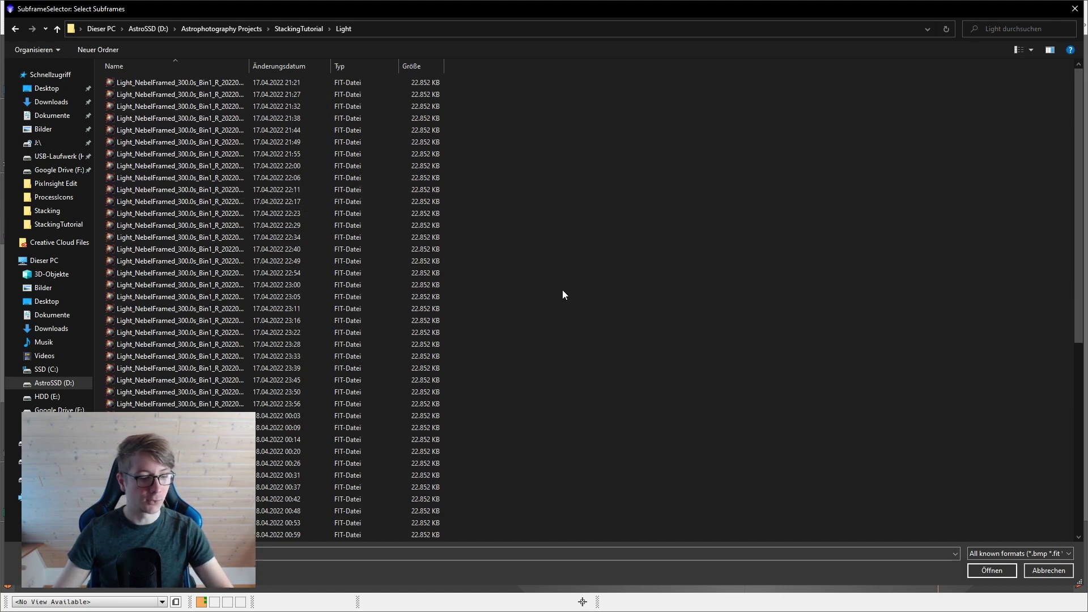
{"action": "key", "text": "ctrl+a"}
{"action": "left_click", "coordinate": [991, 570]}
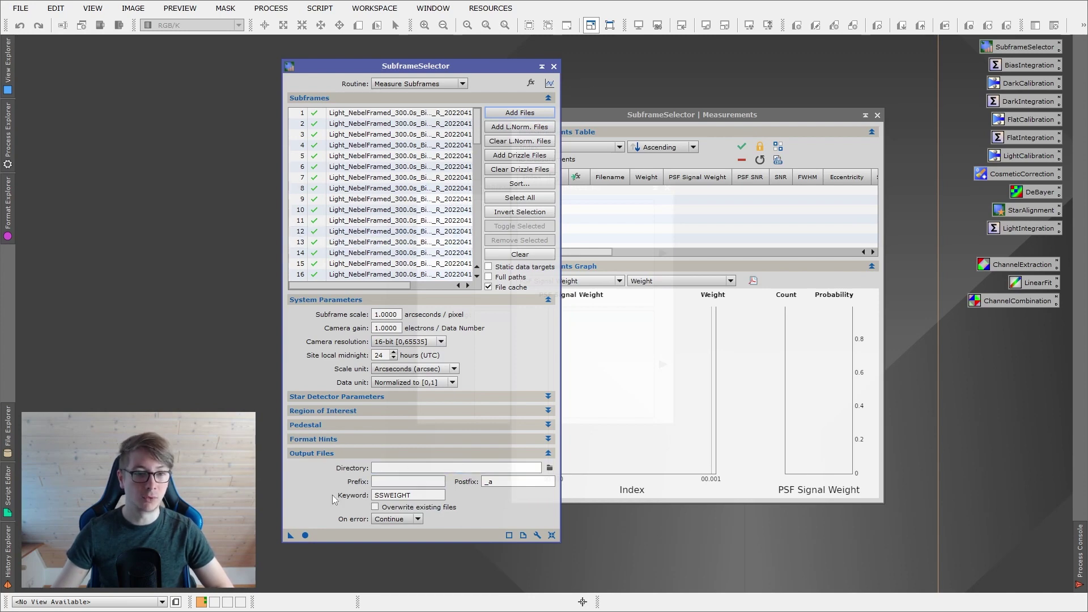
{"action": "left_click", "coordinate": [304, 536]}
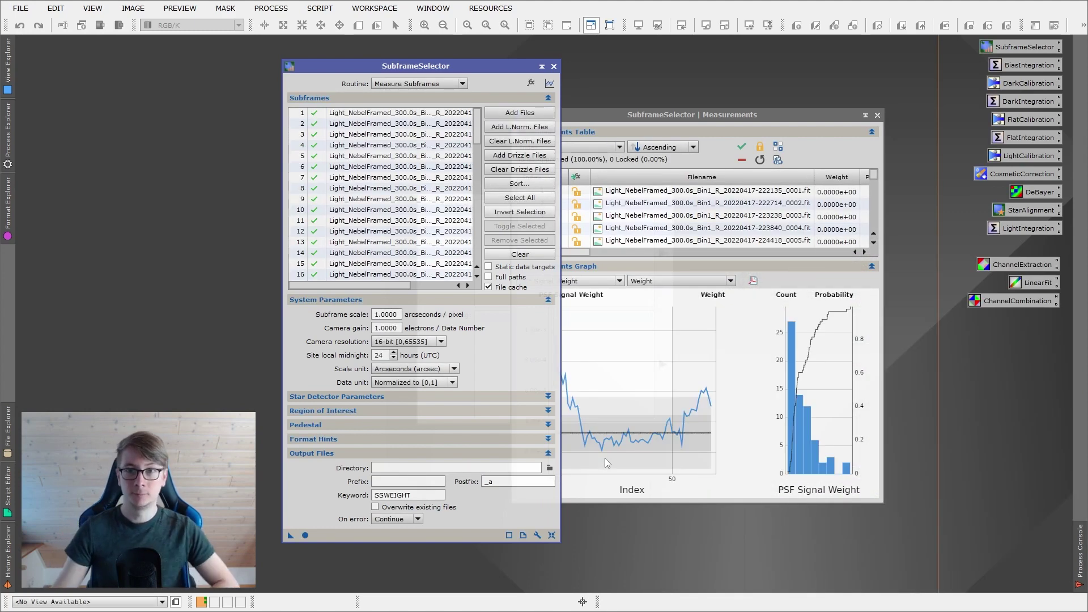
Plot SNR in the Measurements graph.
{"action": "left_click_drag", "start_coordinate": [644, 115], "coordinate": [656, 104]}
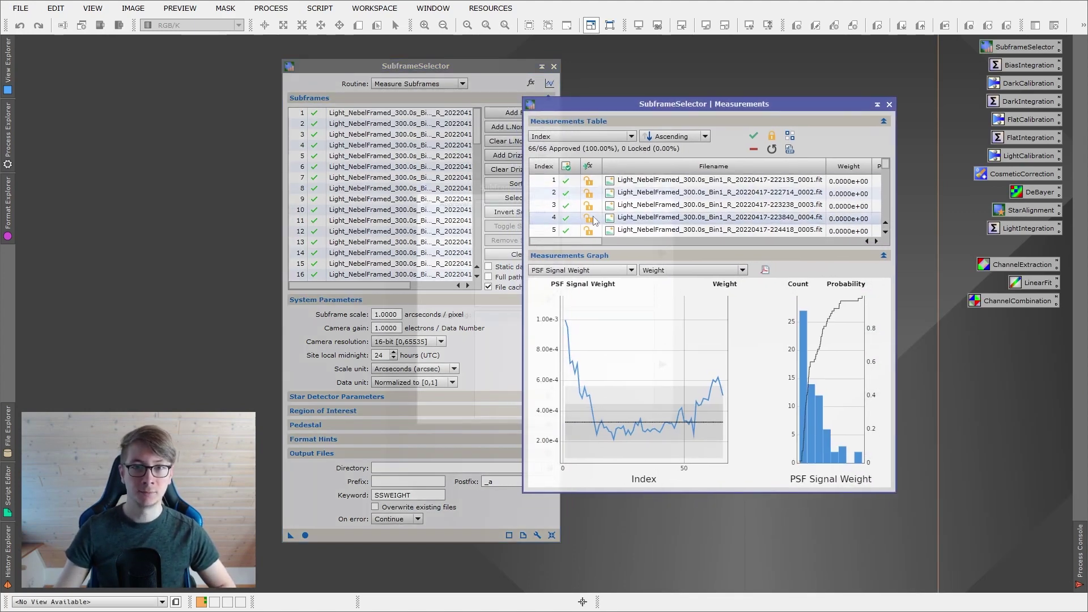
{"action": "left_click", "coordinate": [583, 270]}
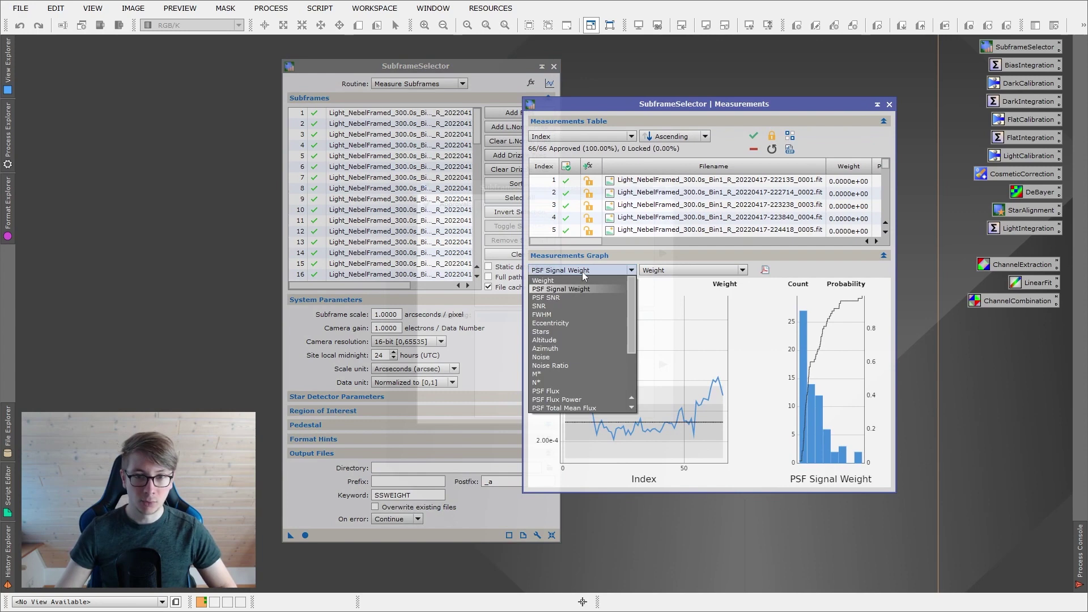
{"action": "left_click", "coordinate": [560, 305]}
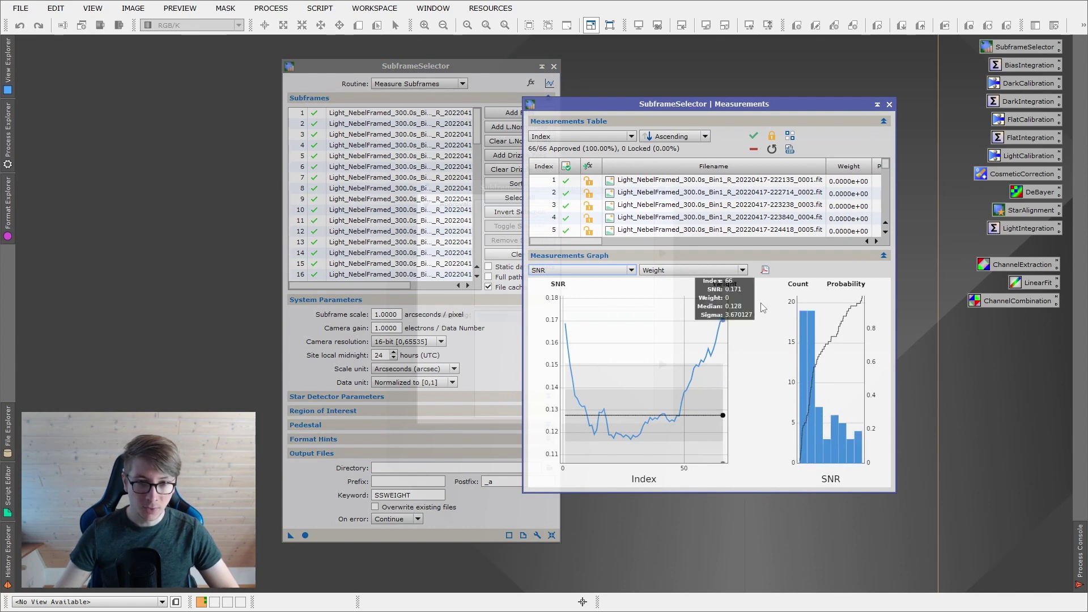
{"action": "mouse_move", "coordinate": [723, 326]}
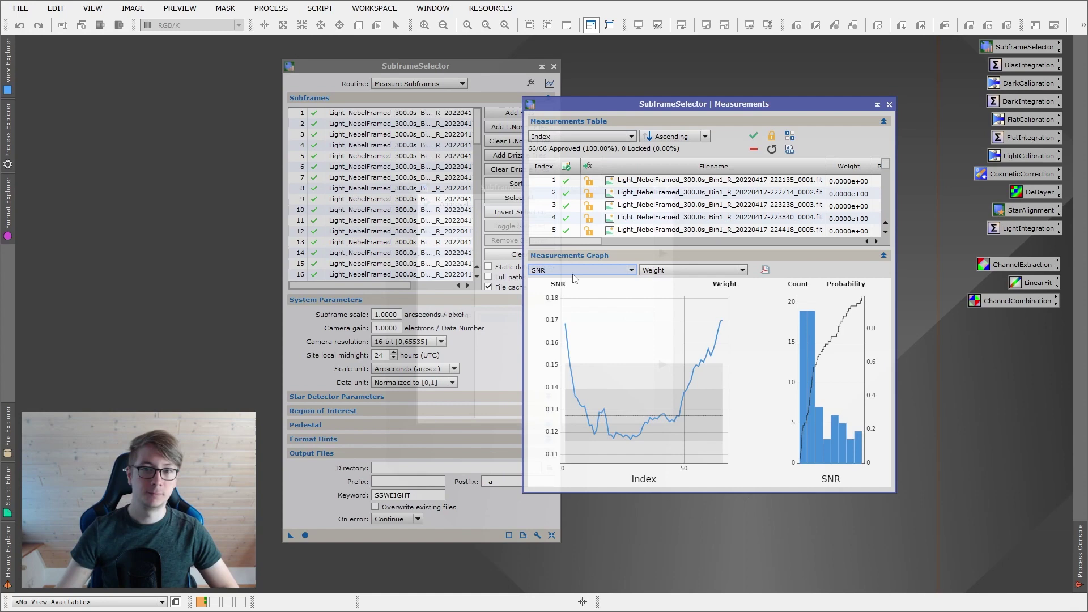
Switch the graph to FWHM, then close the Measurements window.
{"action": "left_click", "coordinate": [540, 272]}
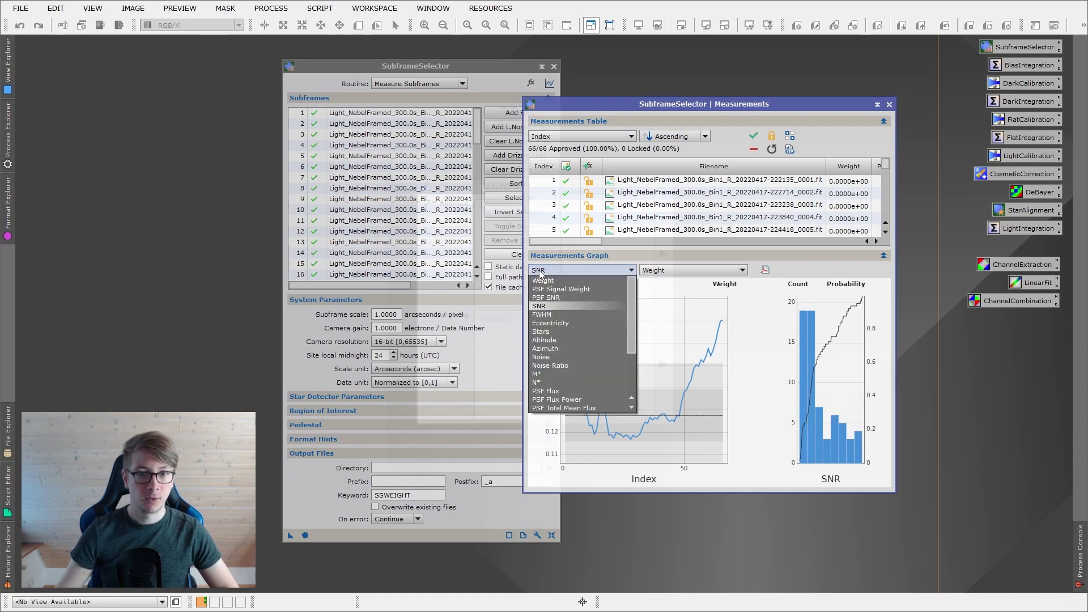
{"action": "left_click", "coordinate": [551, 315]}
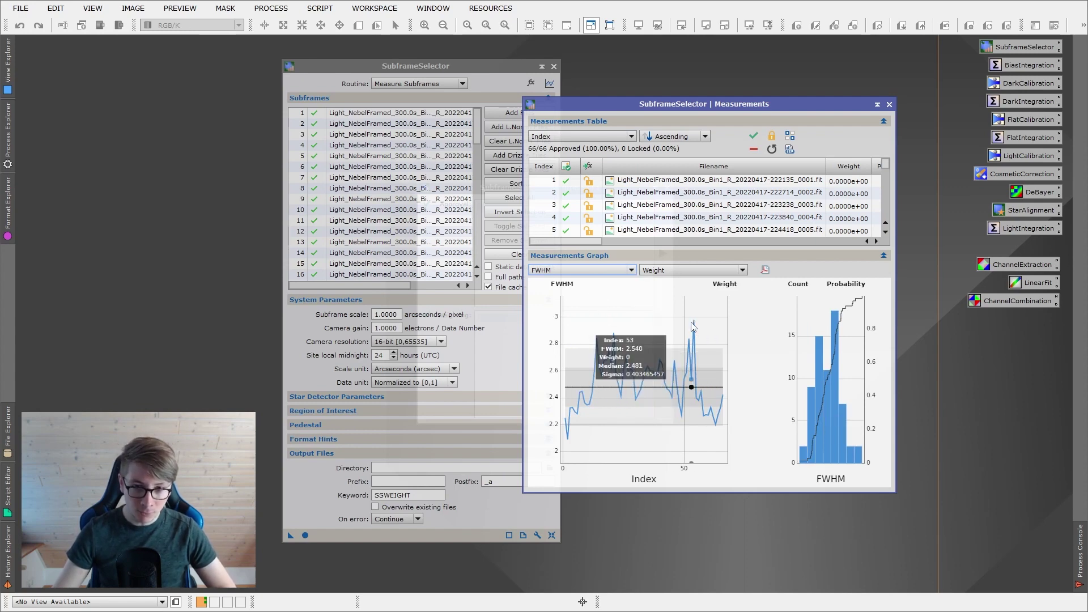
{"action": "mouse_move", "coordinate": [694, 324]}
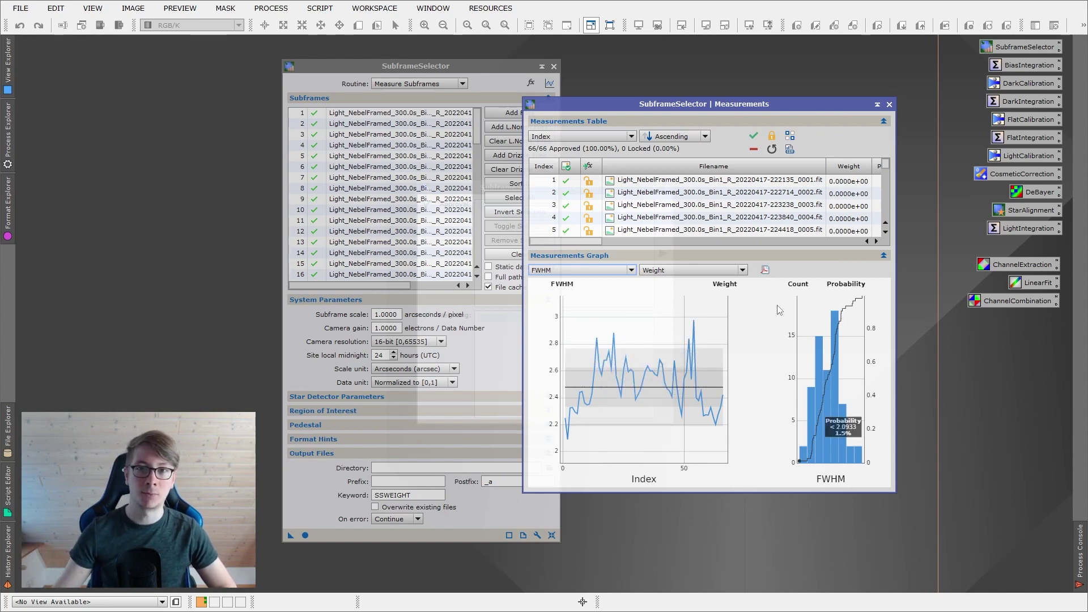
{"action": "left_click", "coordinate": [889, 104]}
Close SubframeSelector, open BiasIntegration and load all frames from the Bias folder.
{"action": "left_click", "coordinate": [553, 66]}
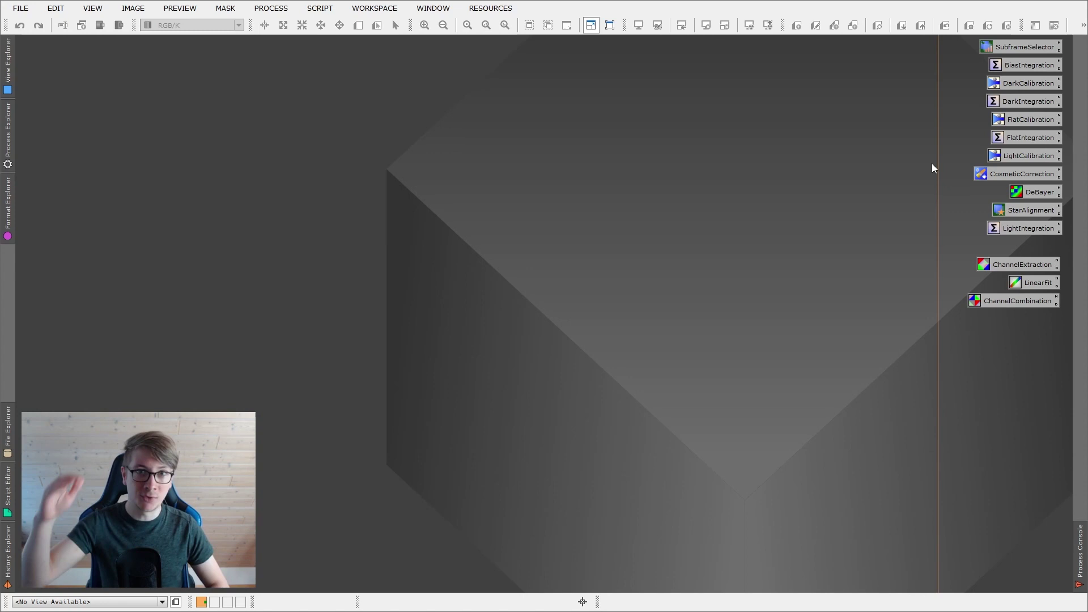
{"action": "left_click", "coordinate": [1024, 65]}
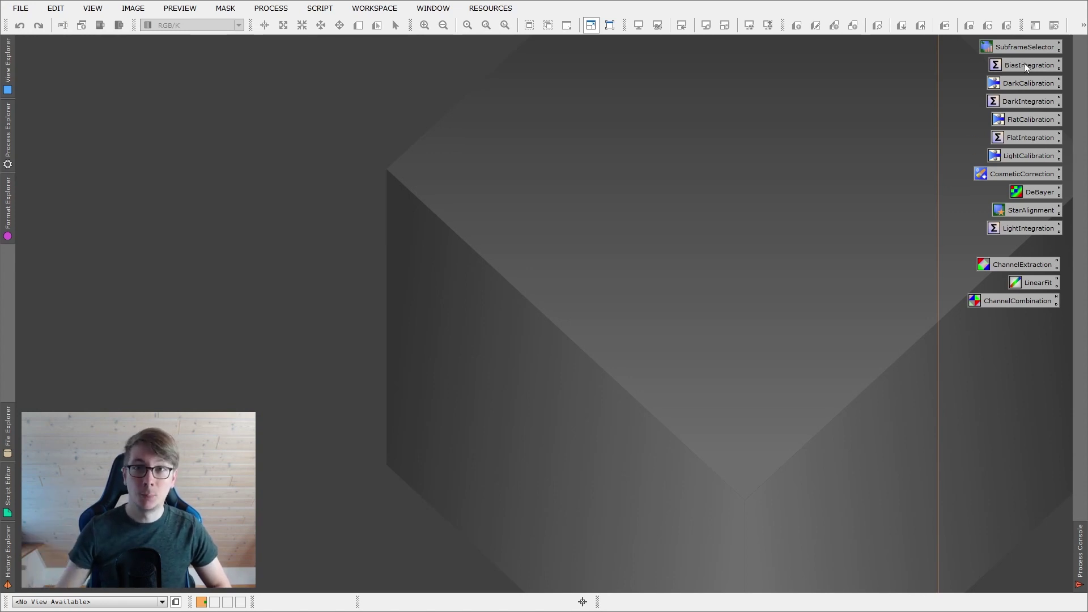
{"action": "double_click", "coordinate": [1024, 64]}
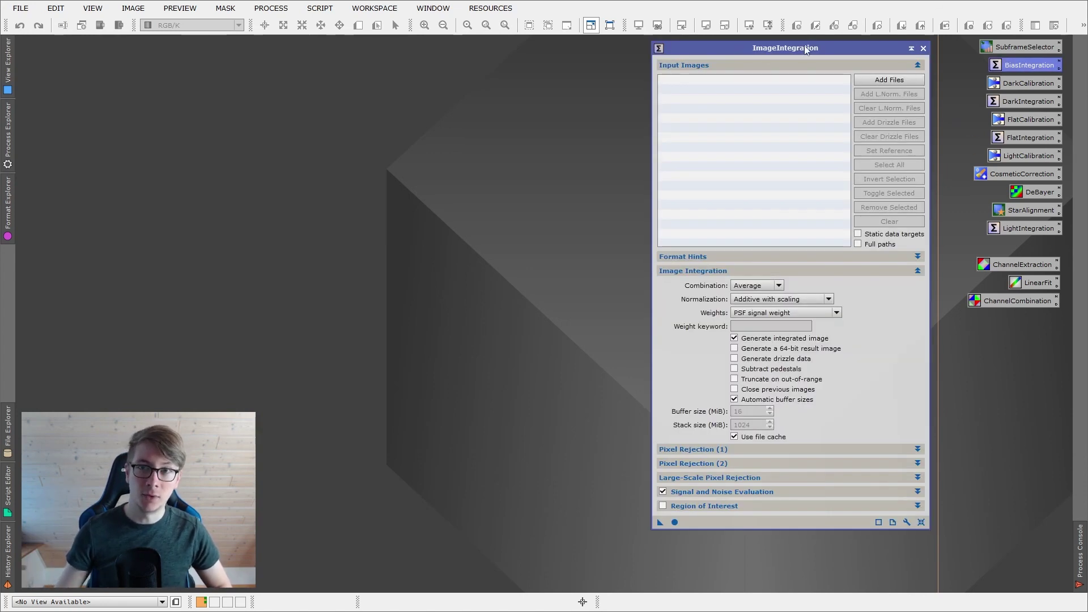
{"action": "left_click", "coordinate": [872, 83]}
{"action": "left_click", "coordinate": [300, 28]}
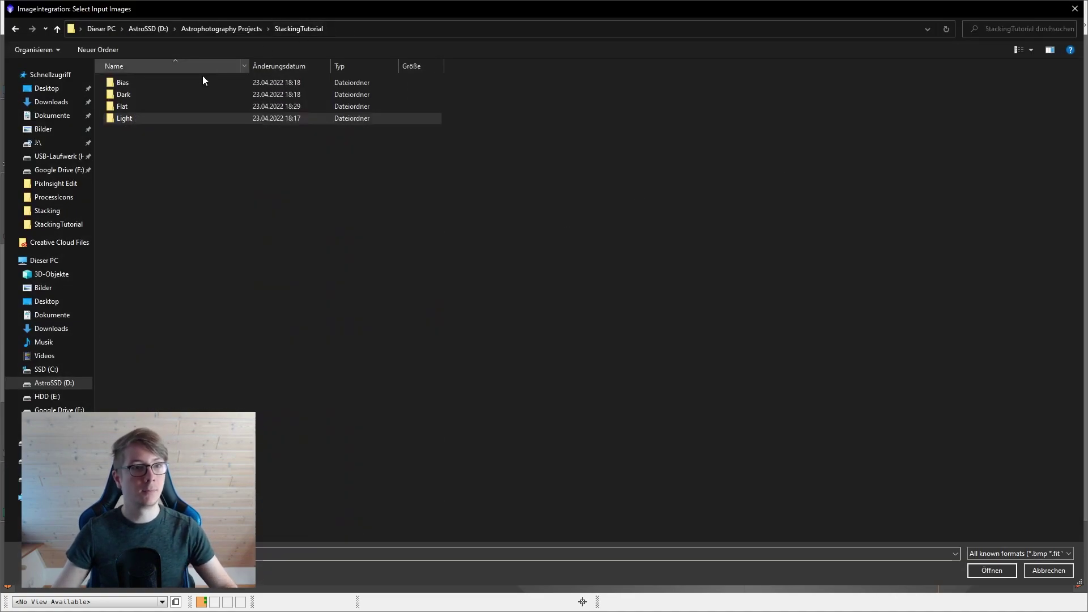
{"action": "double_click", "coordinate": [162, 83]}
{"action": "key", "text": "ctrl+a"}
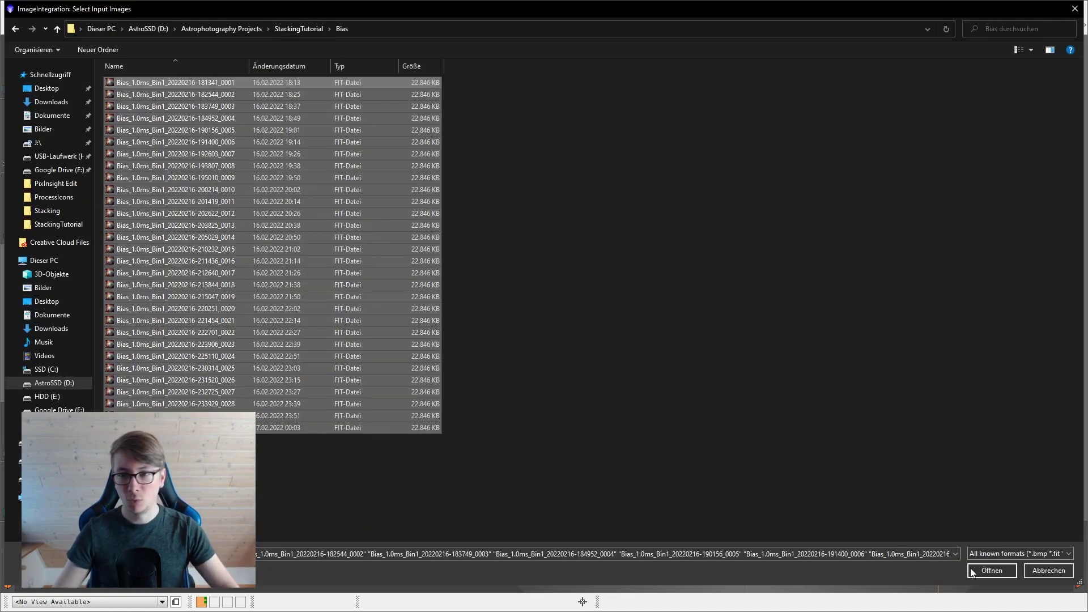
{"action": "left_click", "coordinate": [990, 570]}
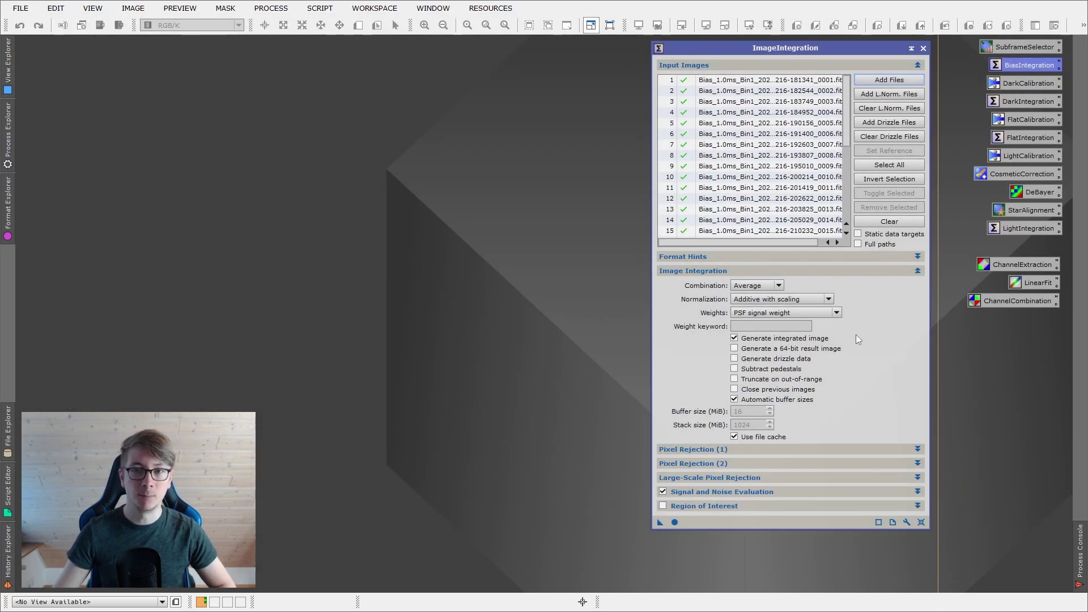
Keep Additive with scaling normalization and set Weights to Don't care (all weights = 1).
{"action": "left_click", "coordinate": [749, 303]}
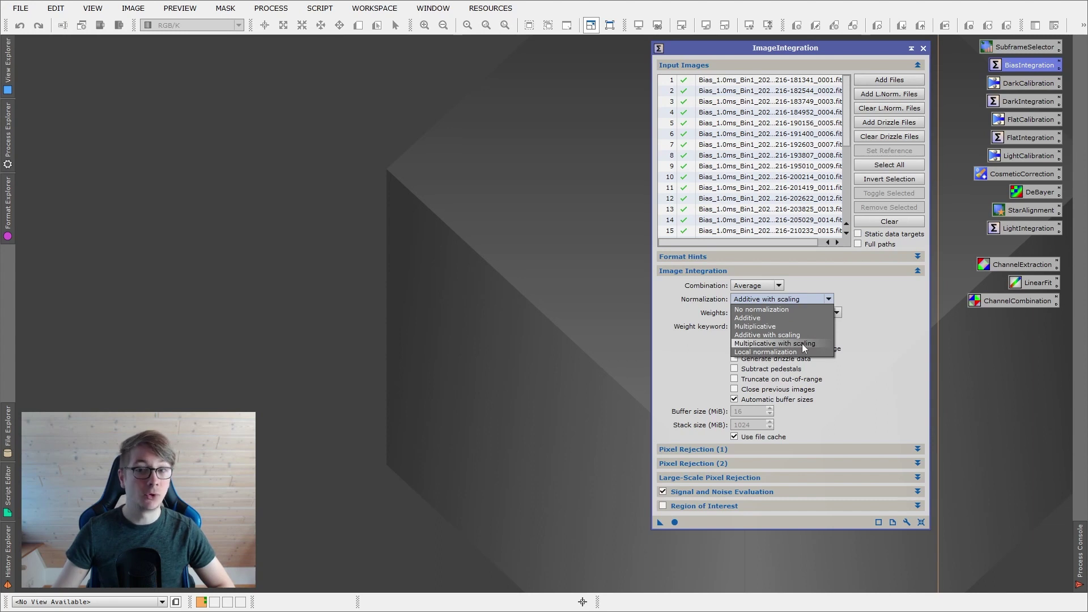
{"action": "left_click", "coordinate": [875, 320]}
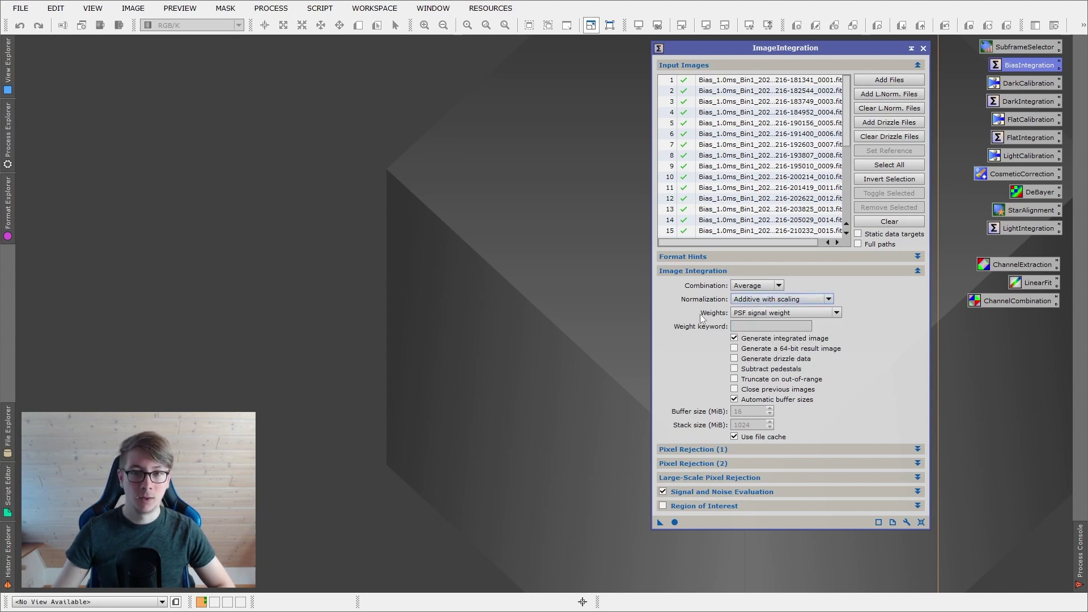
{"action": "left_click", "coordinate": [750, 313]}
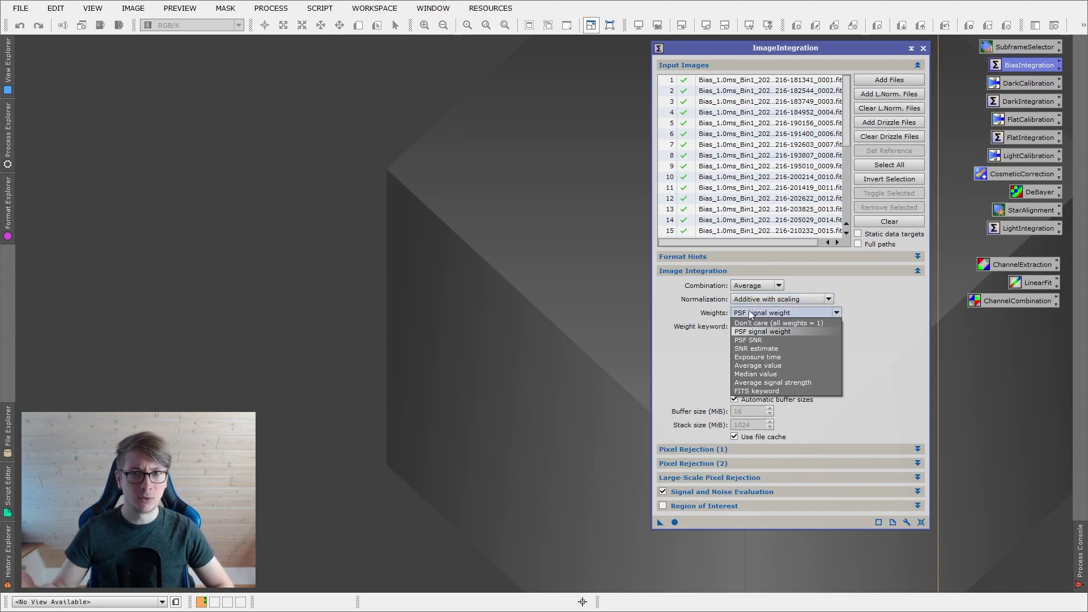
{"action": "left_click", "coordinate": [759, 323]}
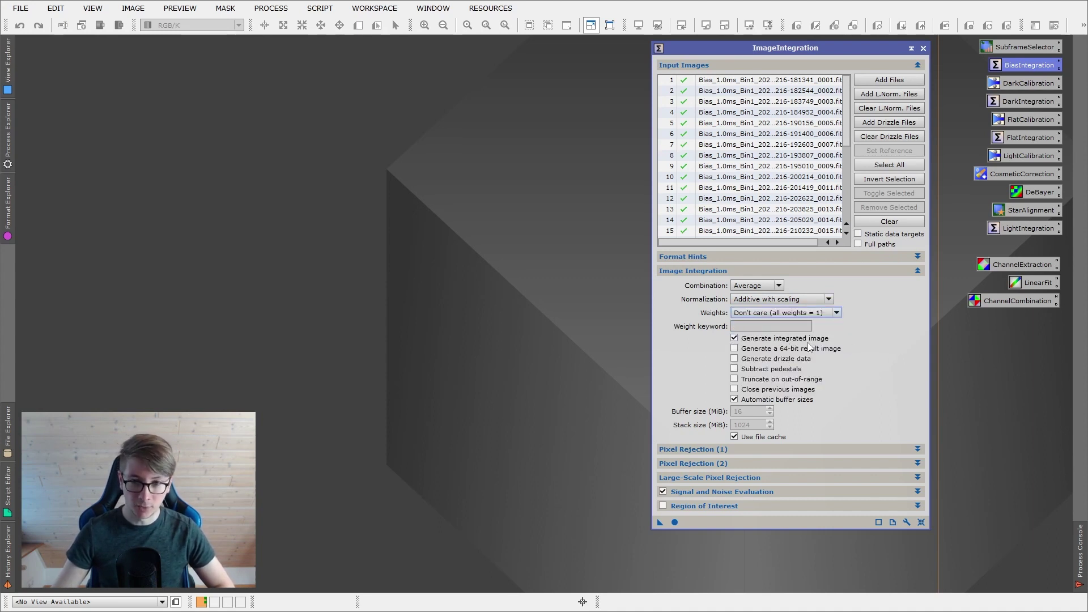
Use Linear Fit Clipping rejection, disable rejection maps and turn off Signal and Noise Evaluation.
{"action": "left_click", "coordinate": [855, 271]}
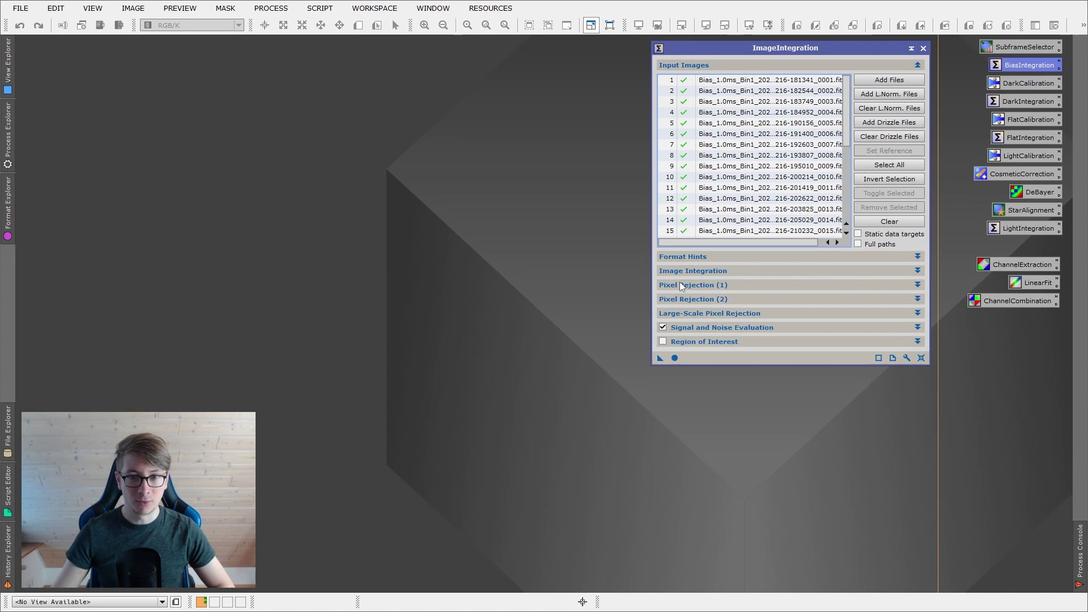
{"action": "left_click", "coordinate": [682, 286]}
{"action": "left_click", "coordinate": [753, 301]}
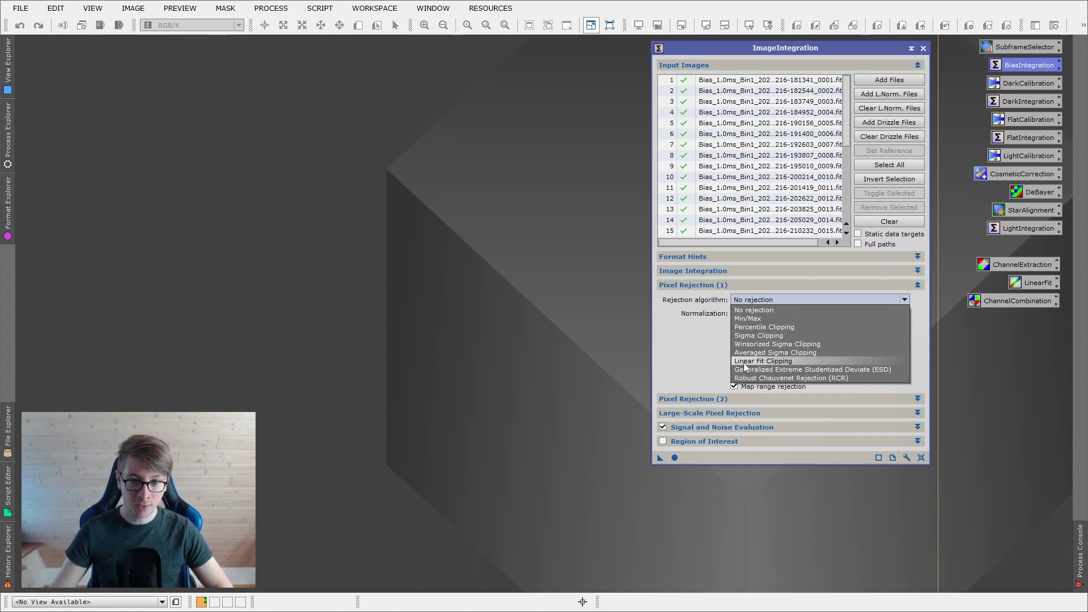
{"action": "left_click", "coordinate": [744, 362]}
{"action": "left_click", "coordinate": [825, 299]}
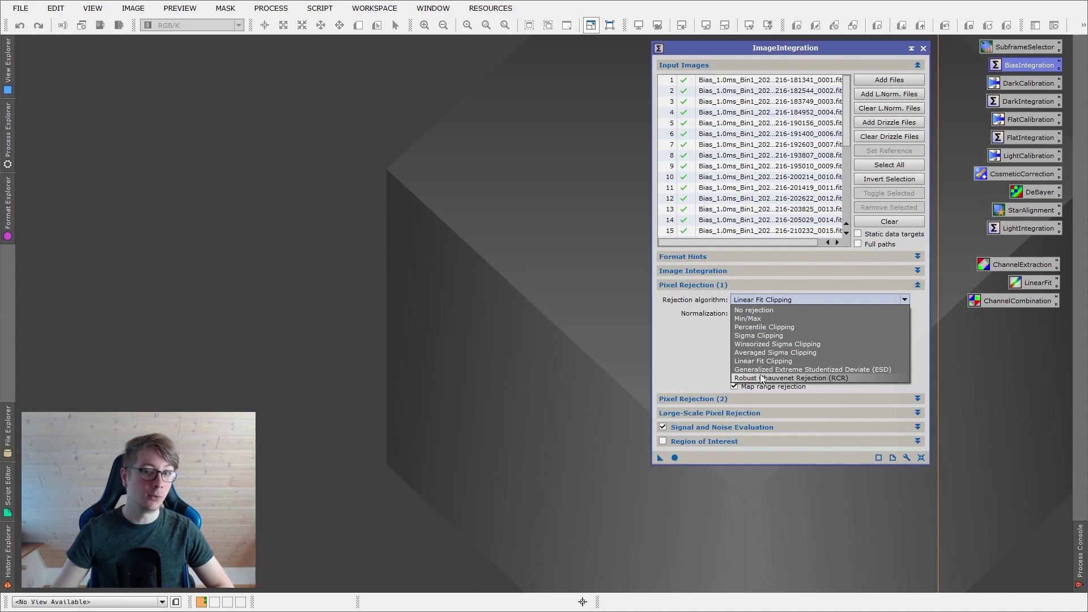
{"action": "left_click", "coordinate": [746, 361]}
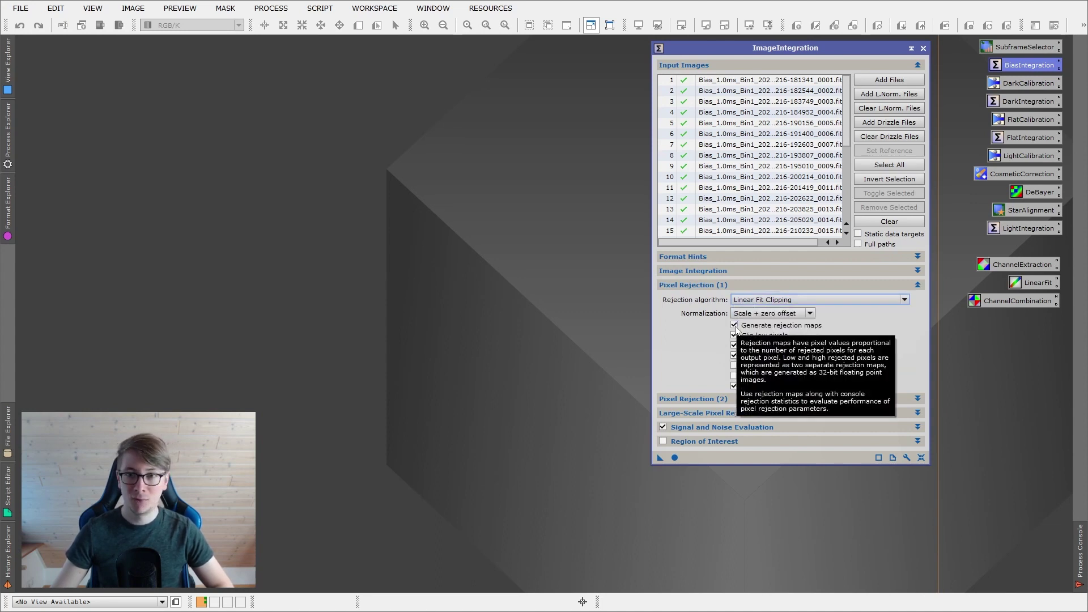
{"action": "left_click", "coordinate": [734, 325]}
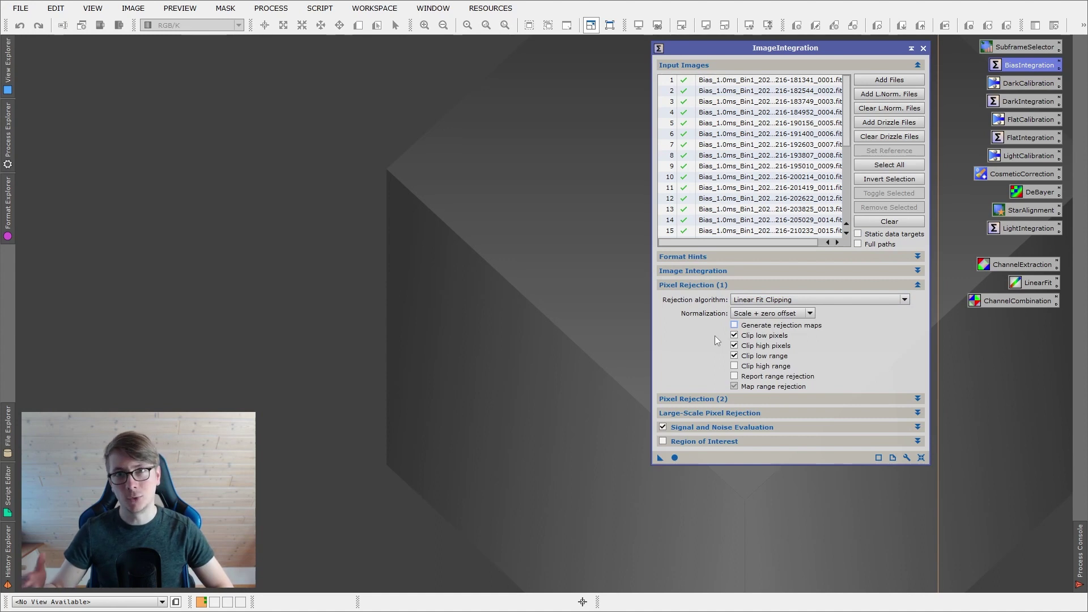
{"action": "left_click", "coordinate": [697, 286]}
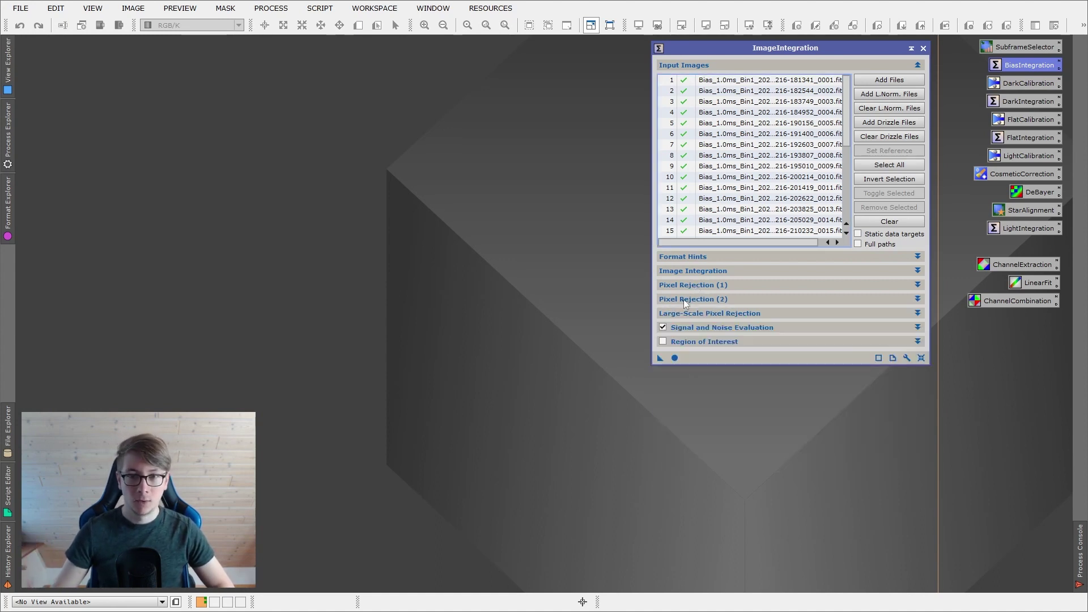
{"action": "left_click", "coordinate": [662, 327]}
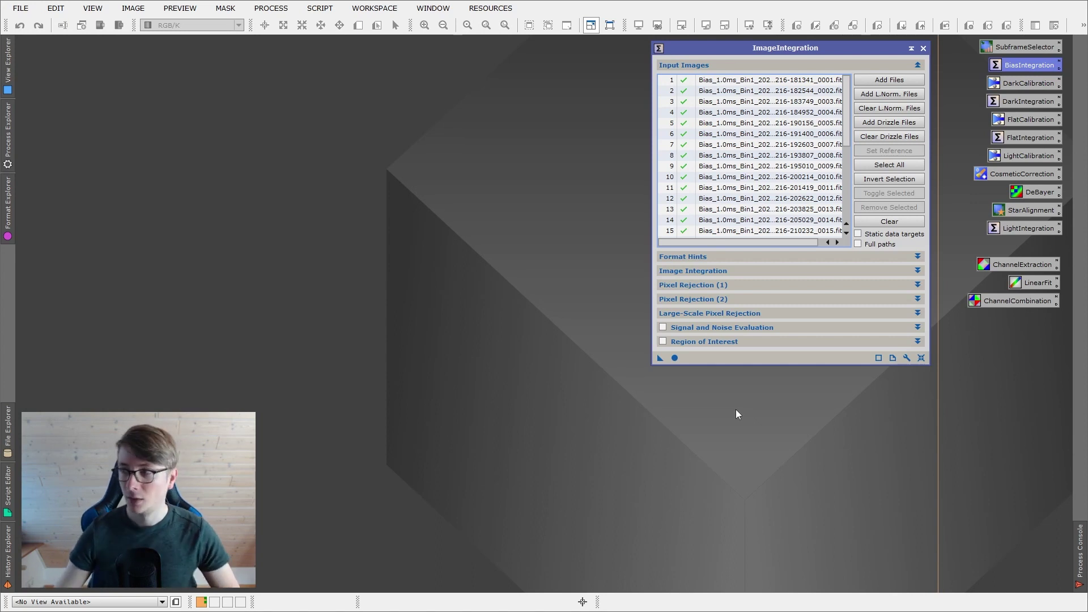
Integrate the bias frames, auto-stretch the result, and open the Save As dialog.
{"action": "left_click", "coordinate": [674, 358]}
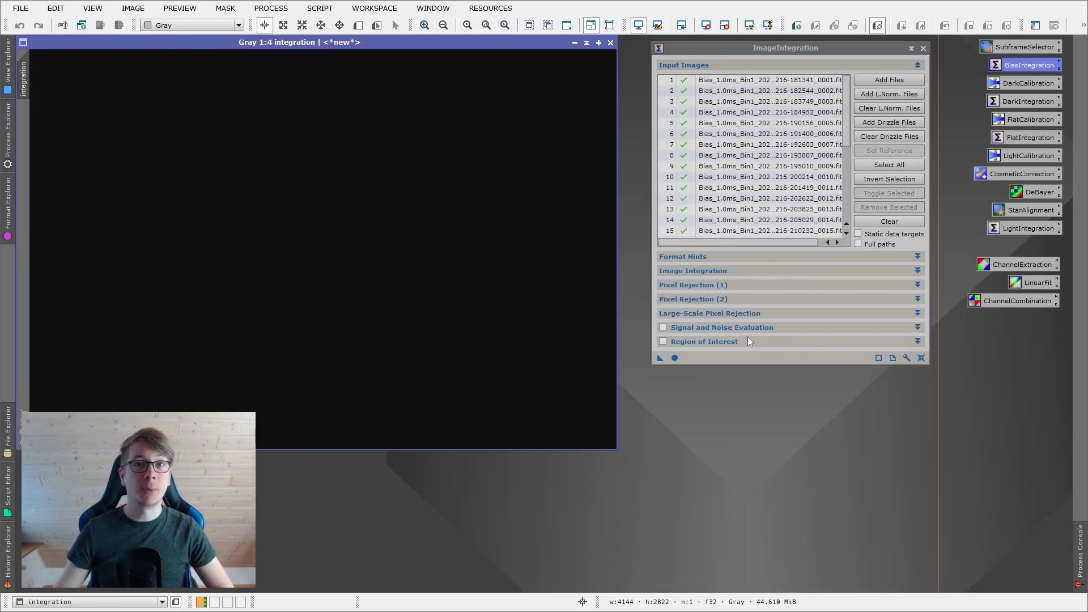
{"action": "left_click", "coordinate": [748, 24]}
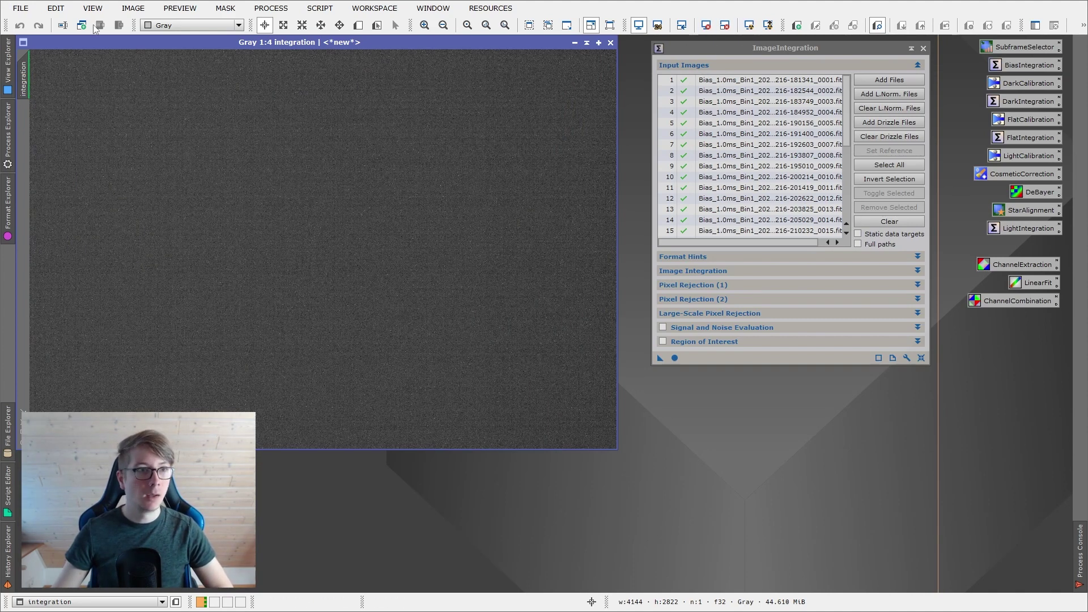
{"action": "left_click", "coordinate": [20, 8]}
{"action": "left_click", "coordinate": [41, 120]}
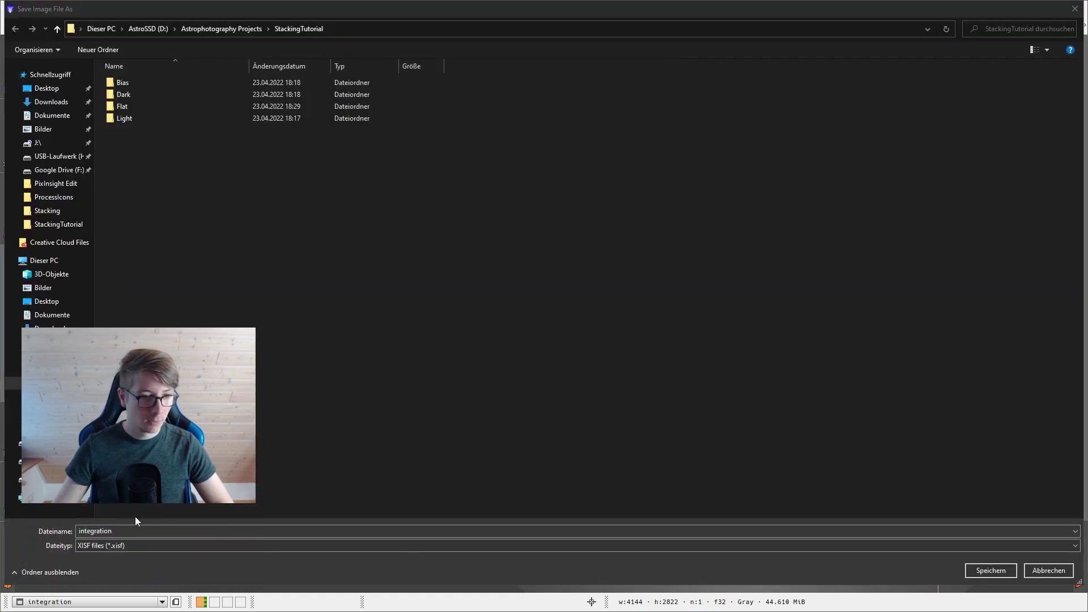
Save the bias stack as MasterBias.xisf with default XISF options.
{"action": "left_click", "coordinate": [136, 517]}
{"action": "type", "text": "MasterBias"}
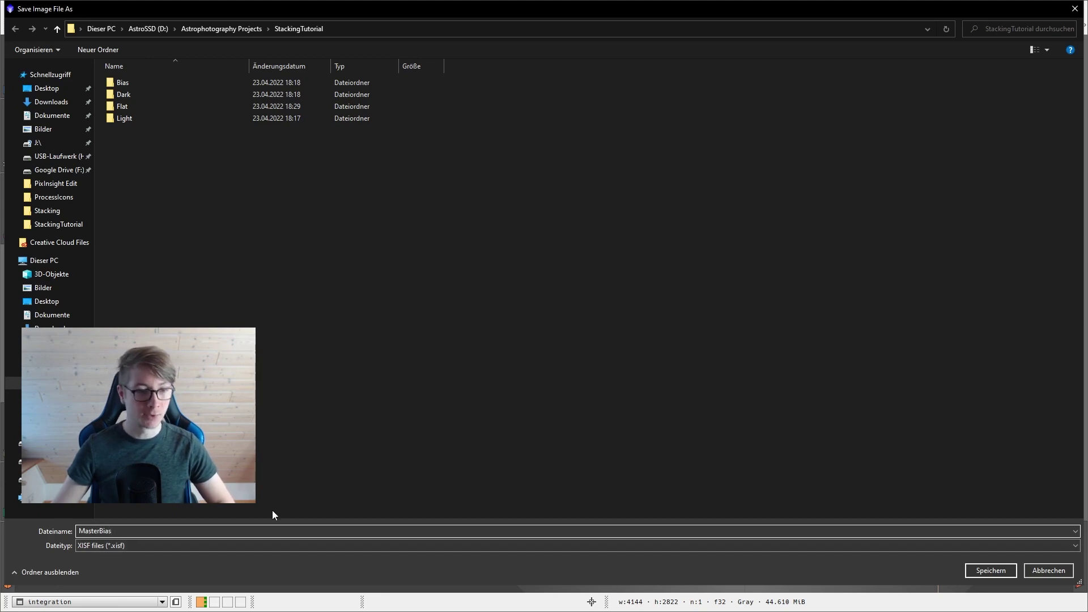
{"action": "left_click", "coordinate": [986, 570]}
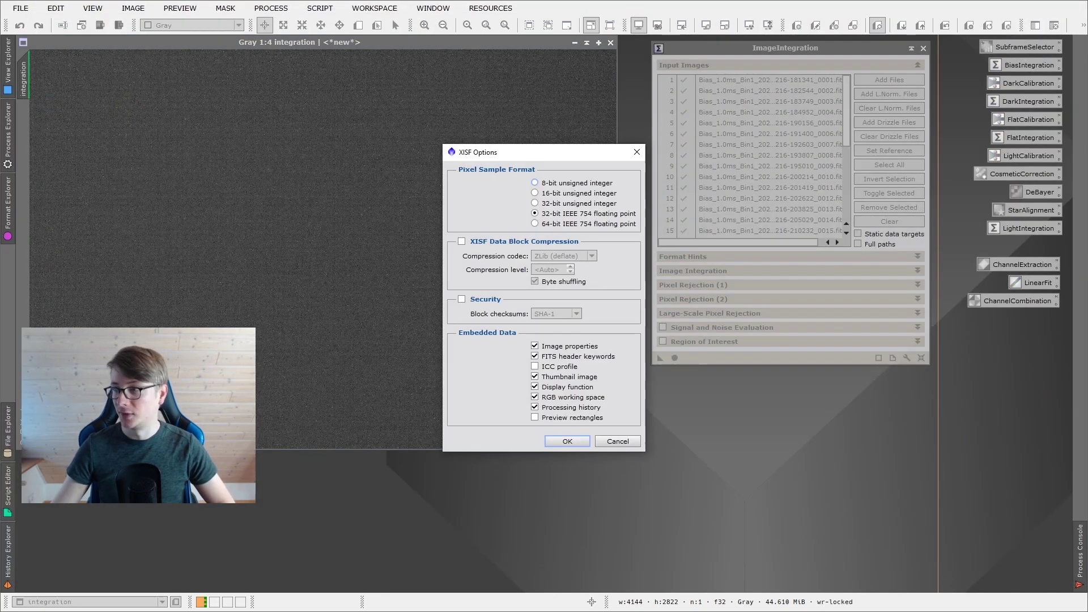
{"action": "left_click", "coordinate": [567, 437]}
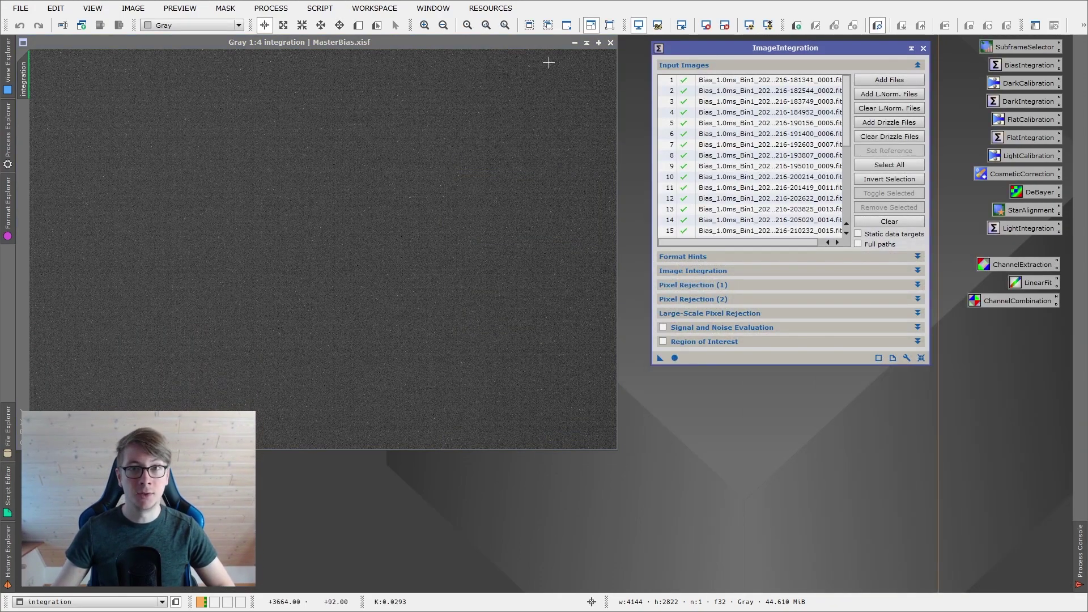
Minimize the integration image, park its icon, and rename its identifier to MasterBias.
{"action": "left_click", "coordinate": [570, 43]}
{"action": "left_click", "coordinate": [574, 42]}
{"action": "left_click_drag", "start_coordinate": [347, 250], "coordinate": [53, 50]}
{"action": "double_click", "coordinate": [74, 54]}
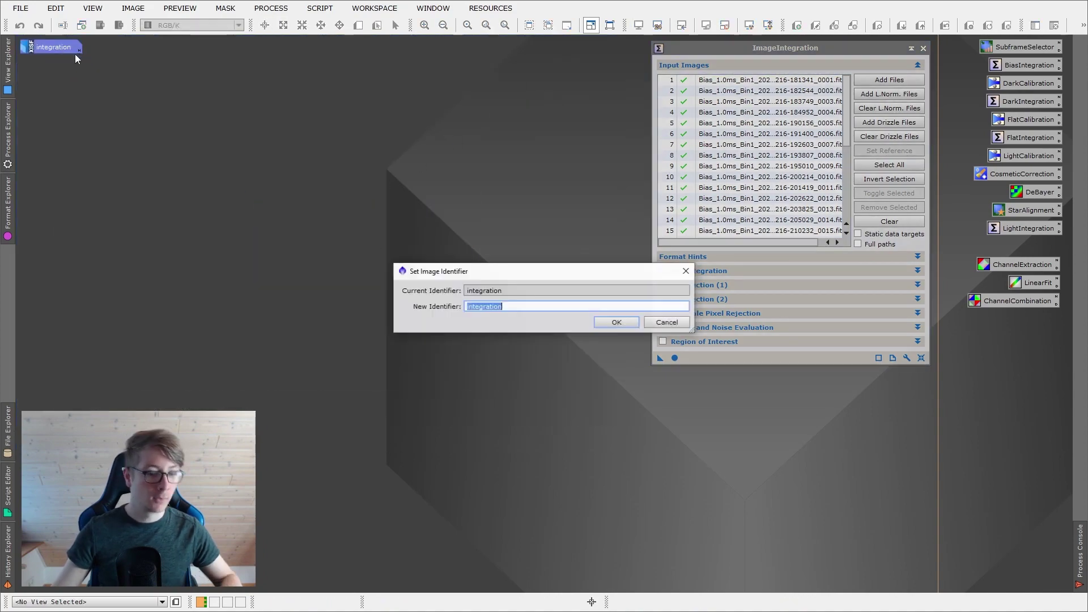
{"action": "type", "text": "MasterBias"}
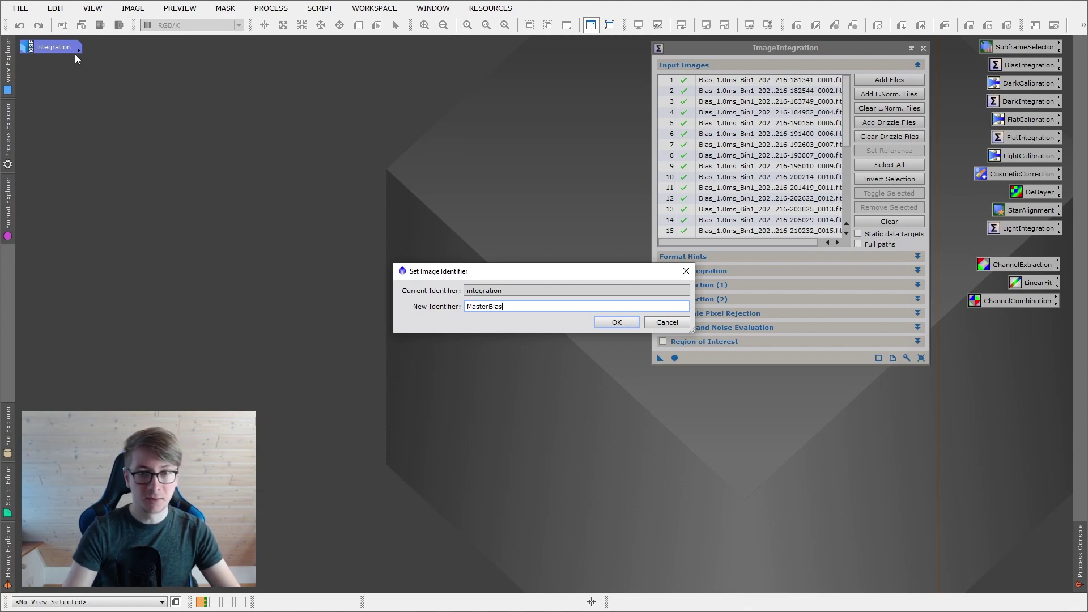
{"action": "key", "text": "Return"}
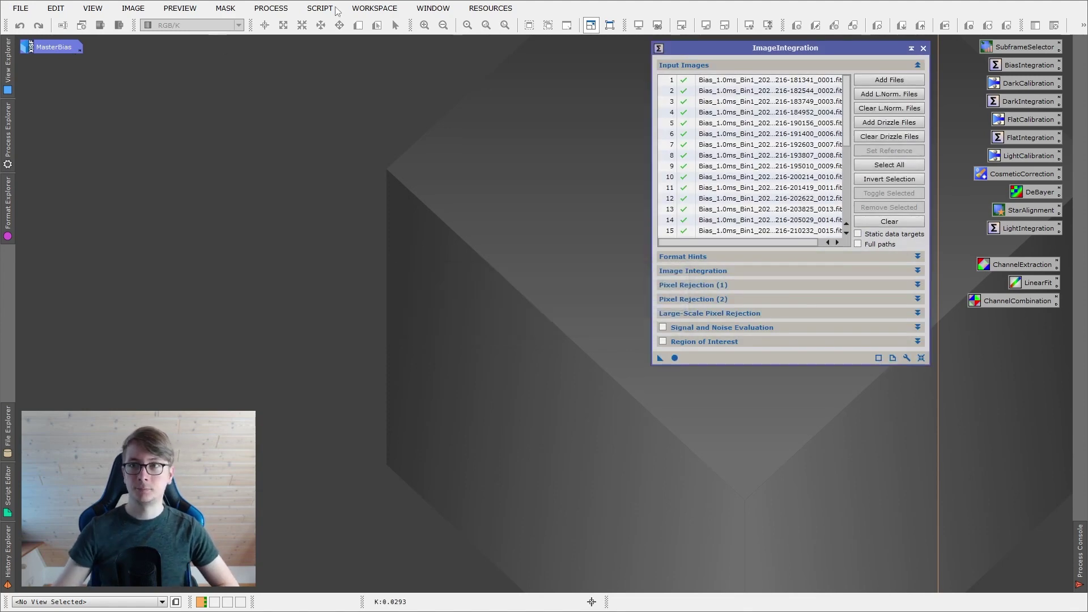
Close ImageIntegration, open DarkCalibration and add all frames from the Dark folder as targets.
{"action": "left_click", "coordinate": [922, 49]}
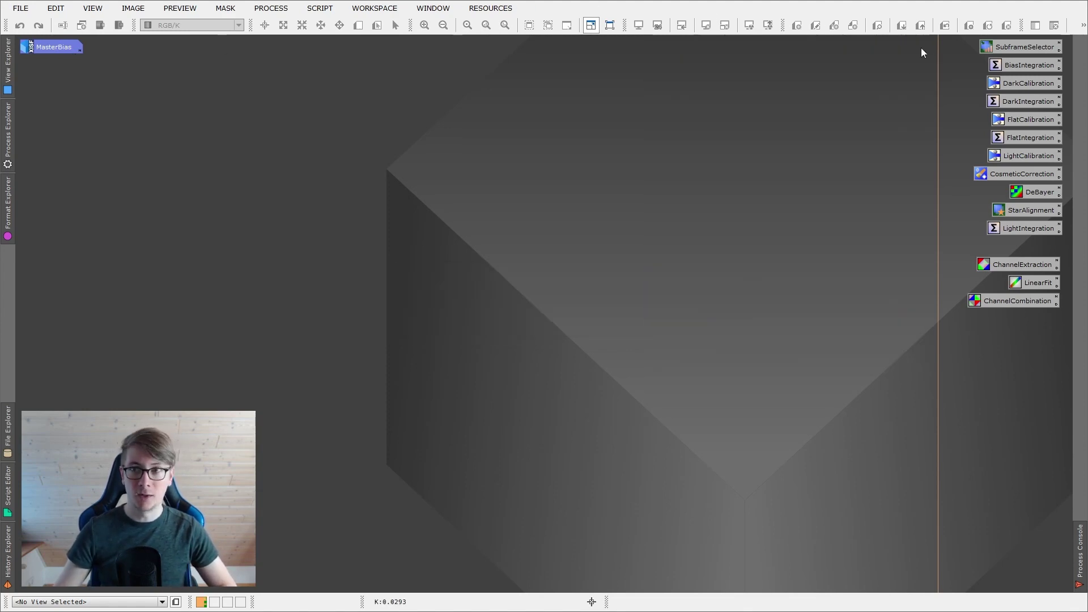
{"action": "double_click", "coordinate": [1031, 83]}
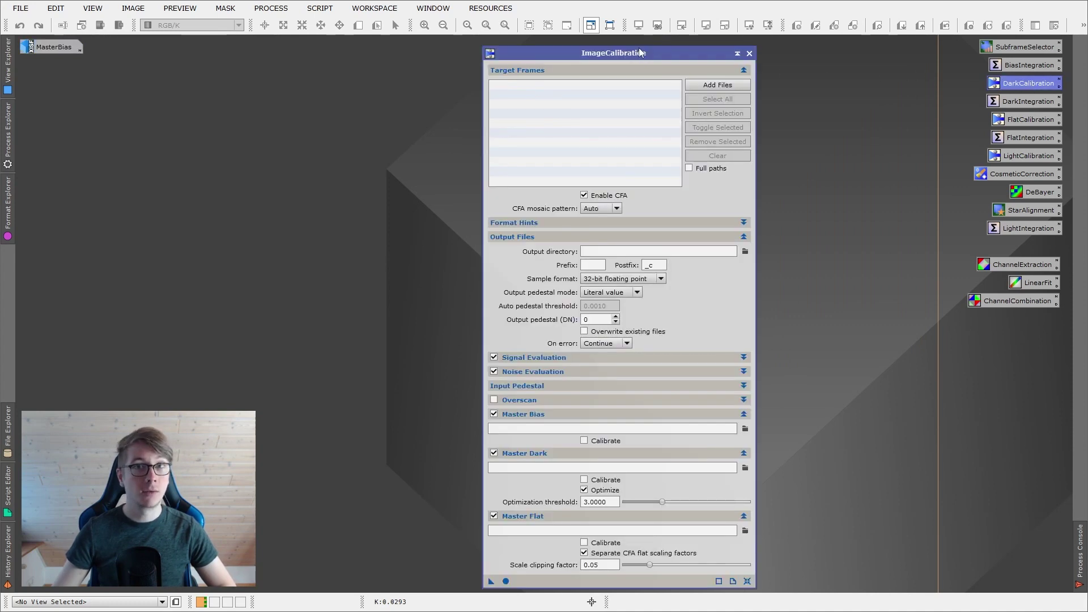
{"action": "left_click_drag", "start_coordinate": [639, 52], "coordinate": [817, 45]}
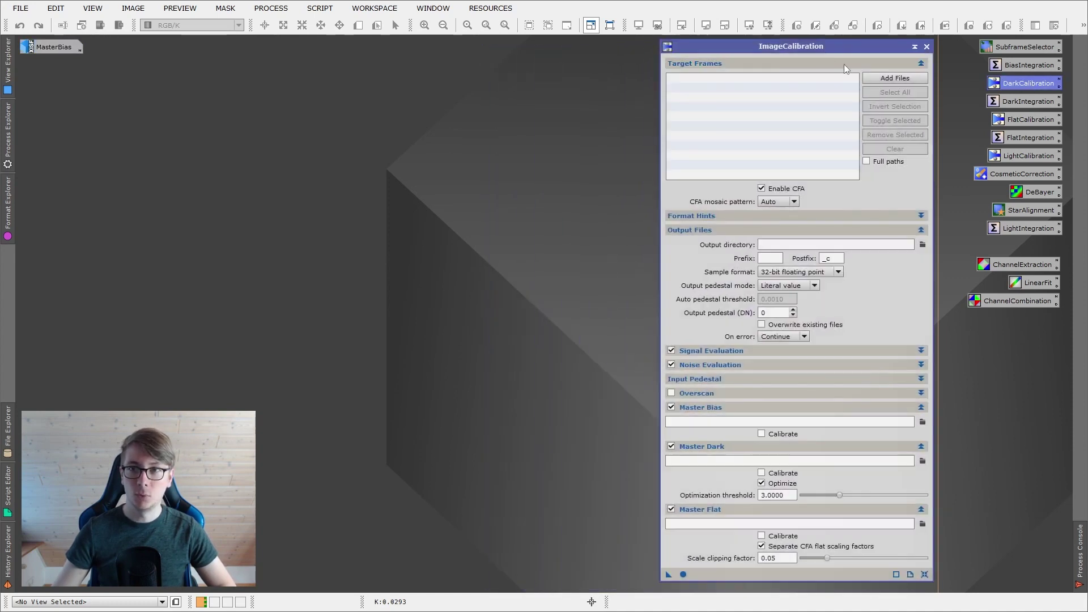
{"action": "left_click", "coordinate": [875, 79]}
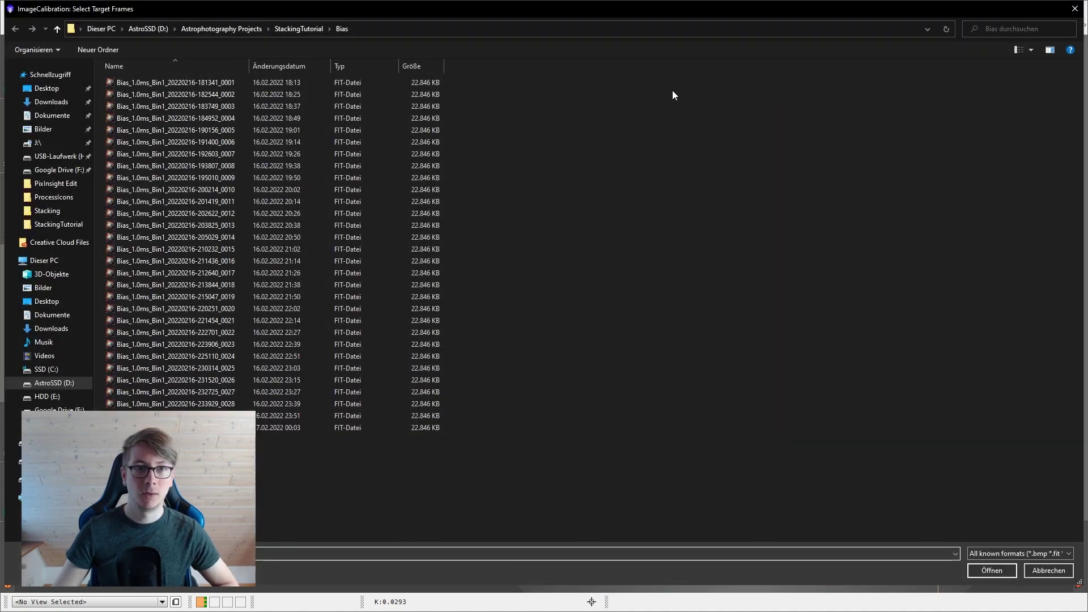
{"action": "left_click", "coordinate": [296, 28]}
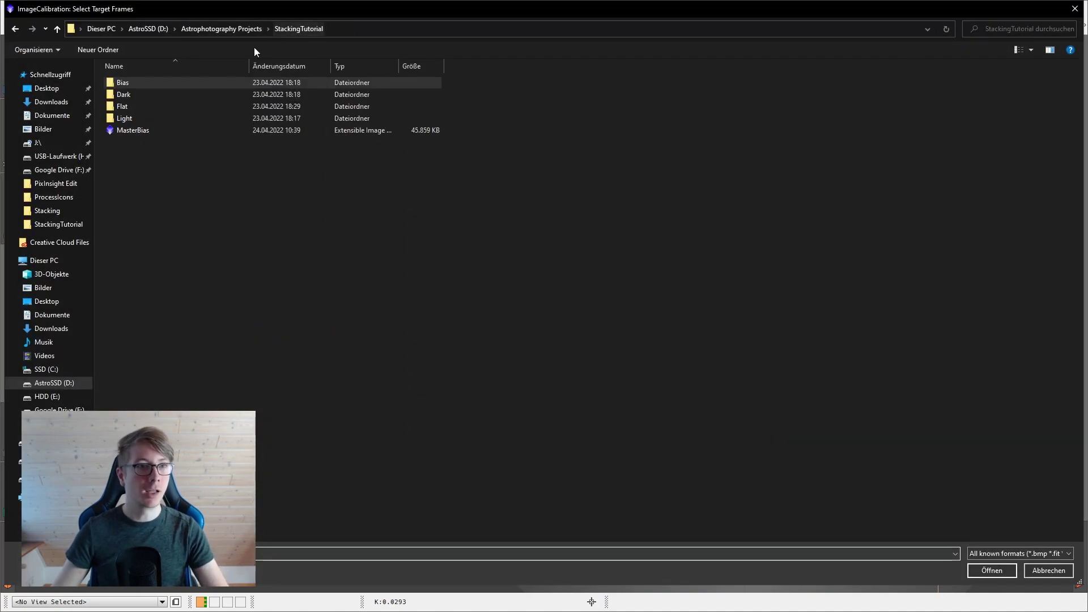
{"action": "double_click", "coordinate": [142, 95]}
{"action": "key", "text": "ctrl+a"}
{"action": "left_click", "coordinate": [985, 571]}
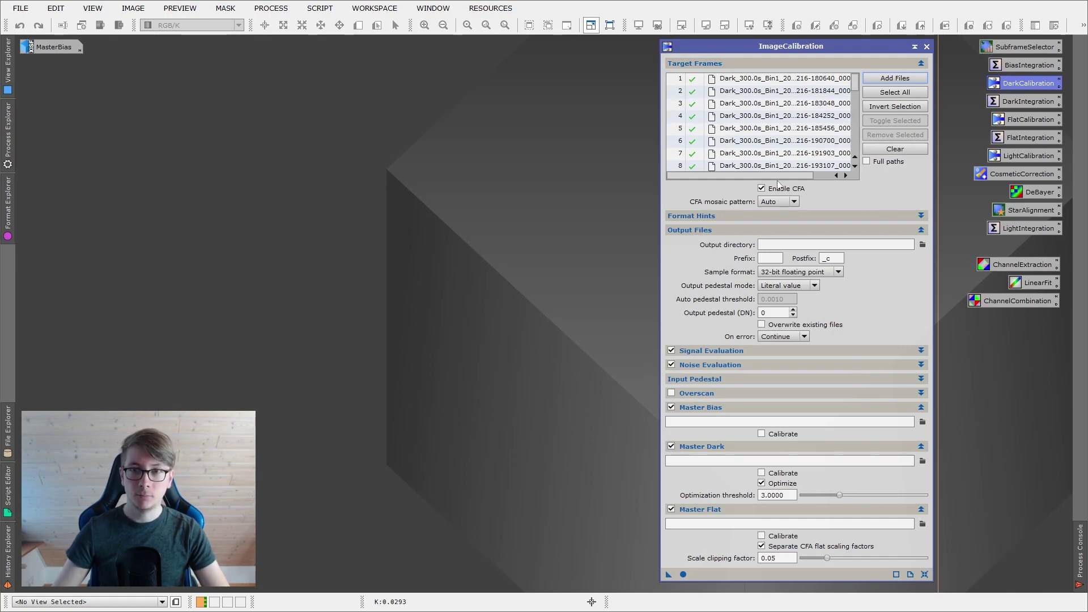
Set the output directory to a new ProcessImages folder inside StackingTutorial.
{"action": "left_click", "coordinate": [921, 245]}
{"action": "left_click", "coordinate": [314, 32]}
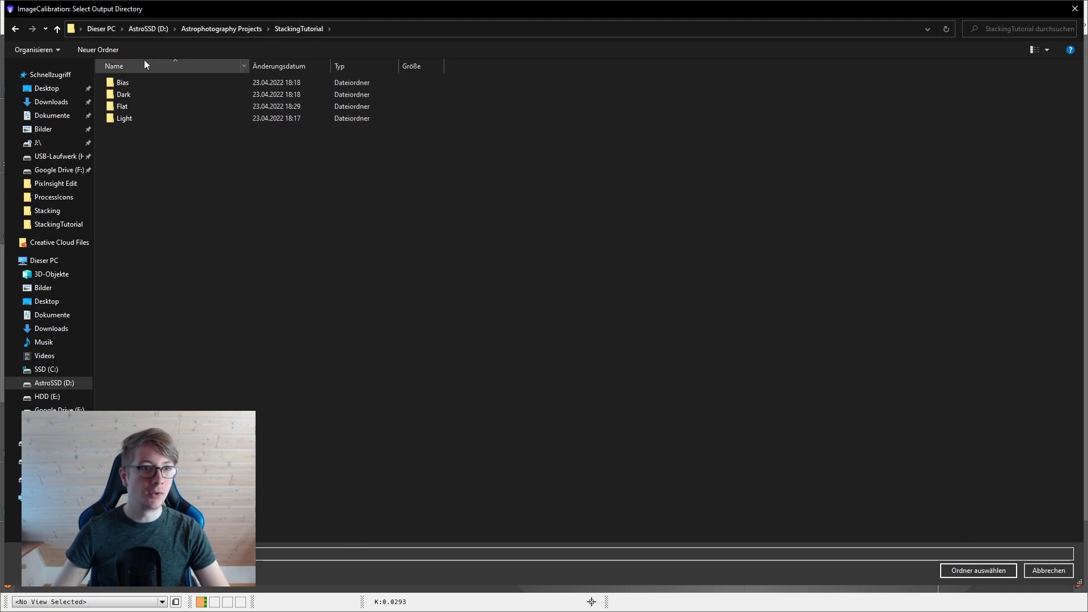
{"action": "left_click", "coordinate": [100, 51]}
{"action": "type", "text": "P"}
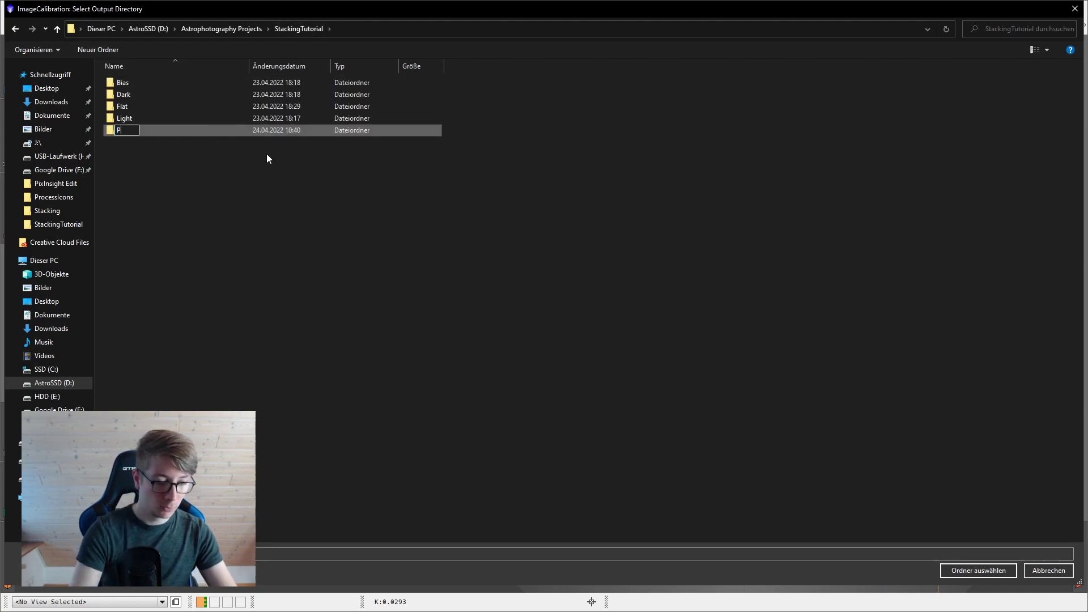
{"action": "type", "text": "rocessImages"}
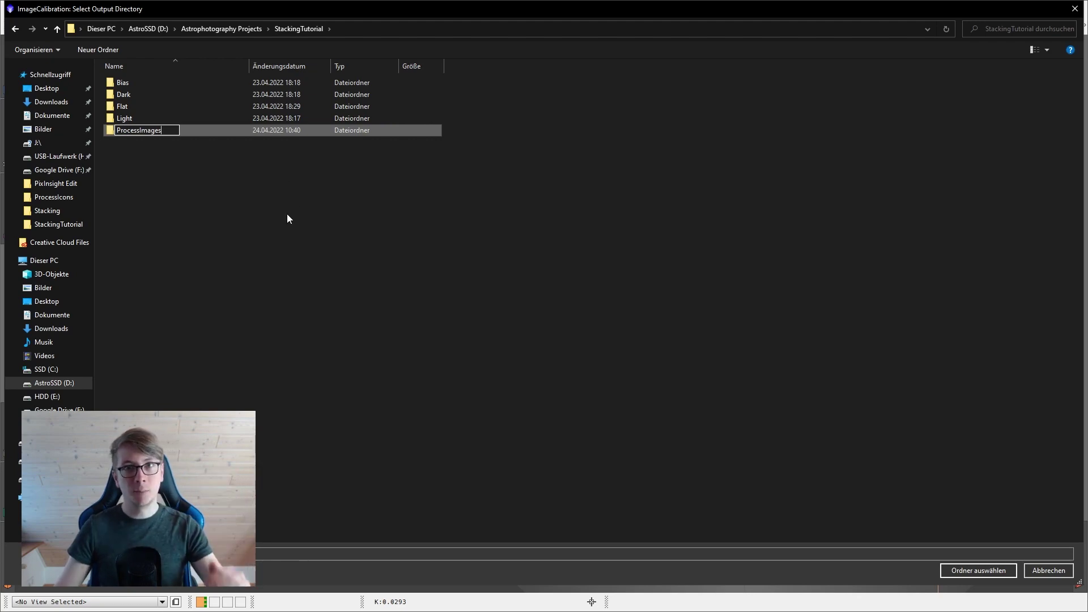
{"action": "key", "text": "Return"}
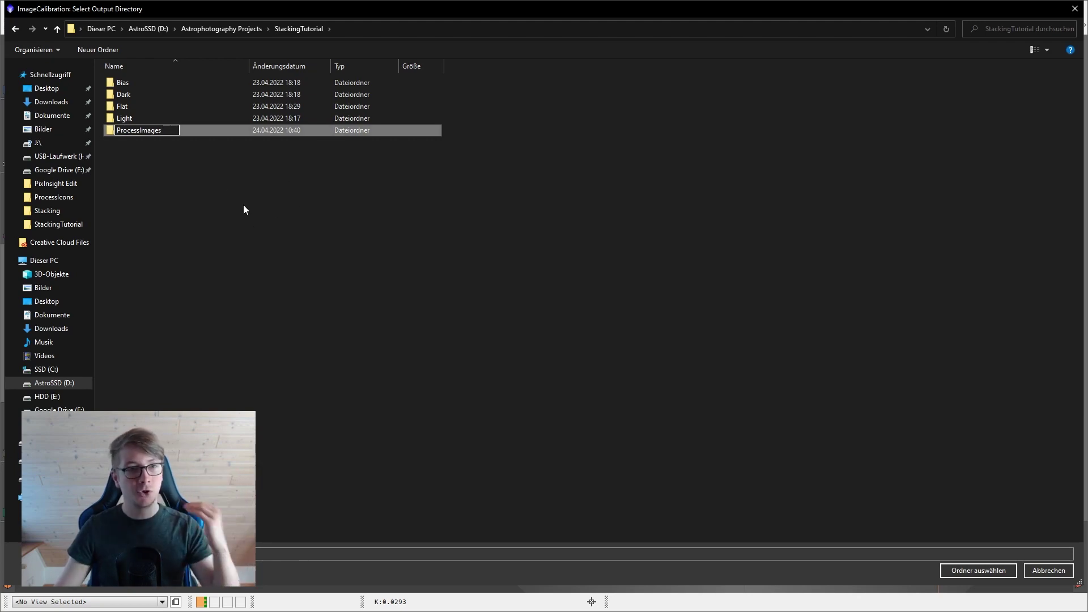
{"action": "double_click", "coordinate": [185, 125]}
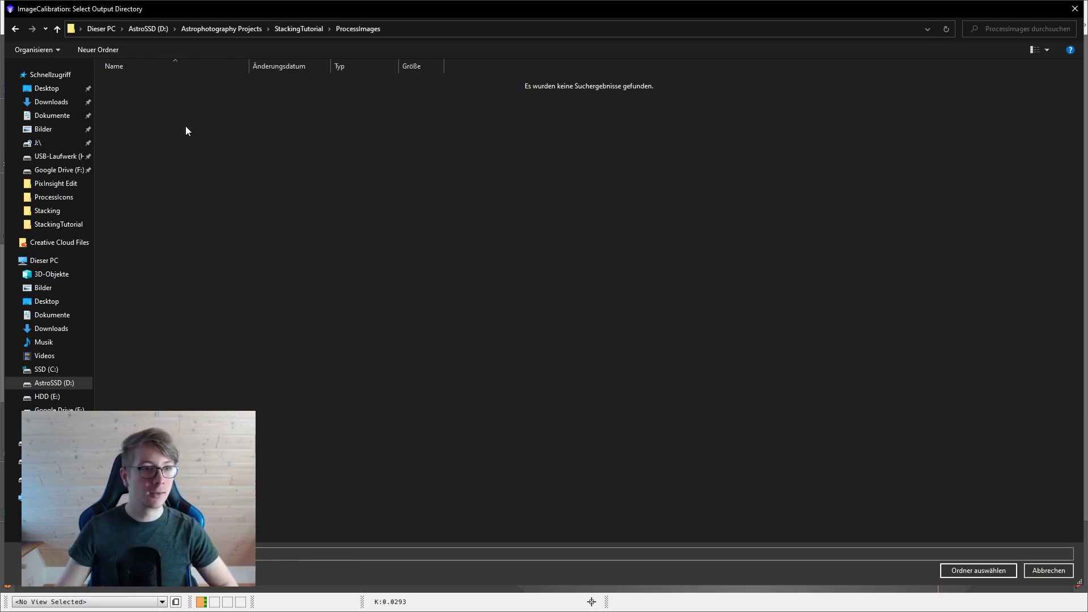
{"action": "left_click", "coordinate": [1002, 569]}
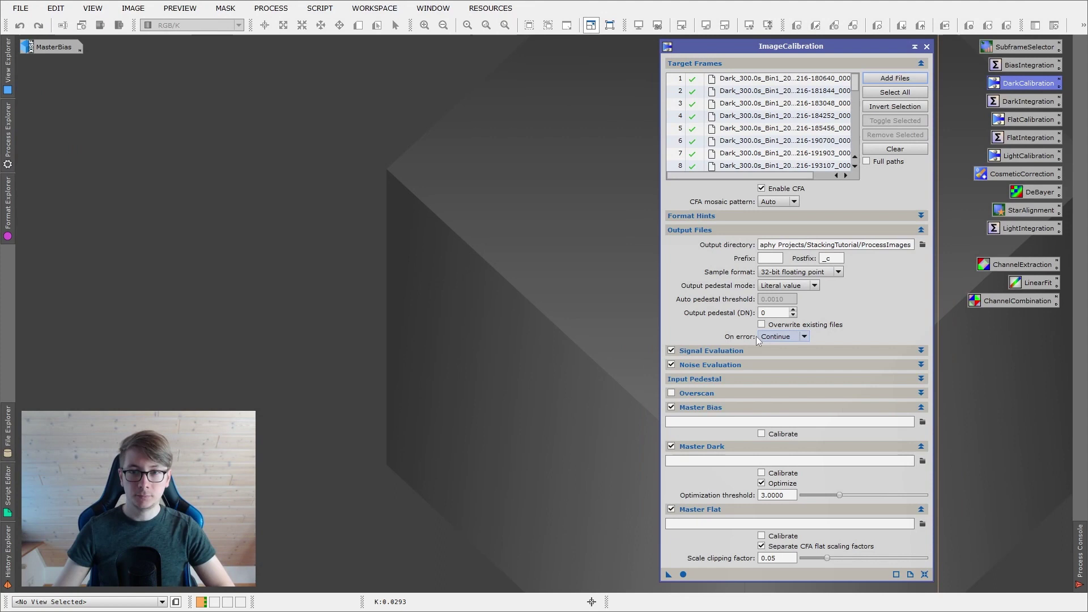
{"action": "left_click", "coordinate": [691, 227]}
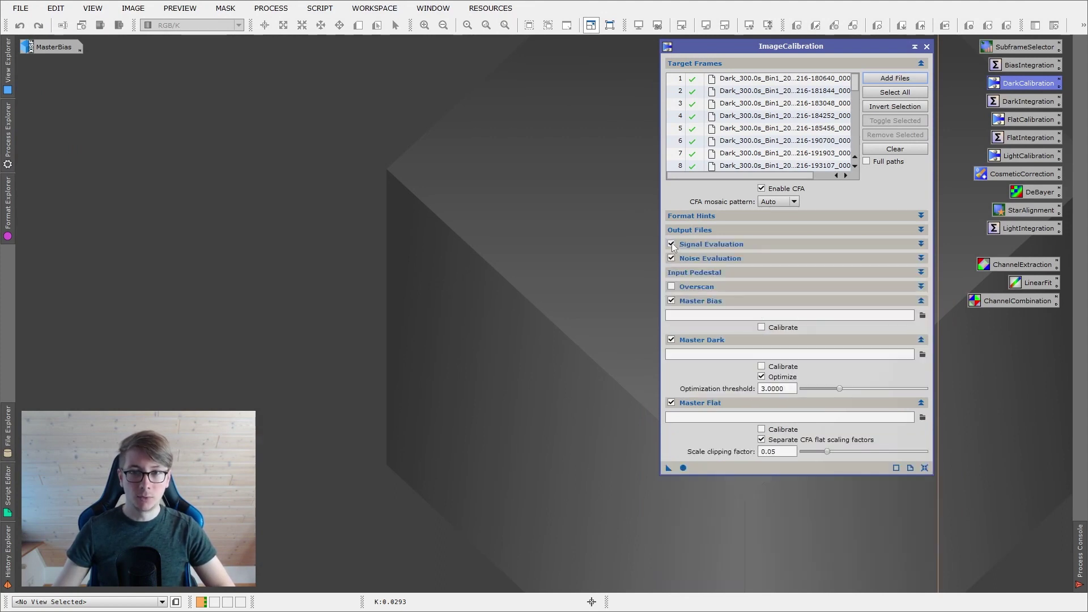
Disable Master Dark and Master Flat, load MasterBias.xisf as master bias, and close calibration.
{"action": "left_click", "coordinate": [671, 339]}
{"action": "left_click", "coordinate": [671, 402]}
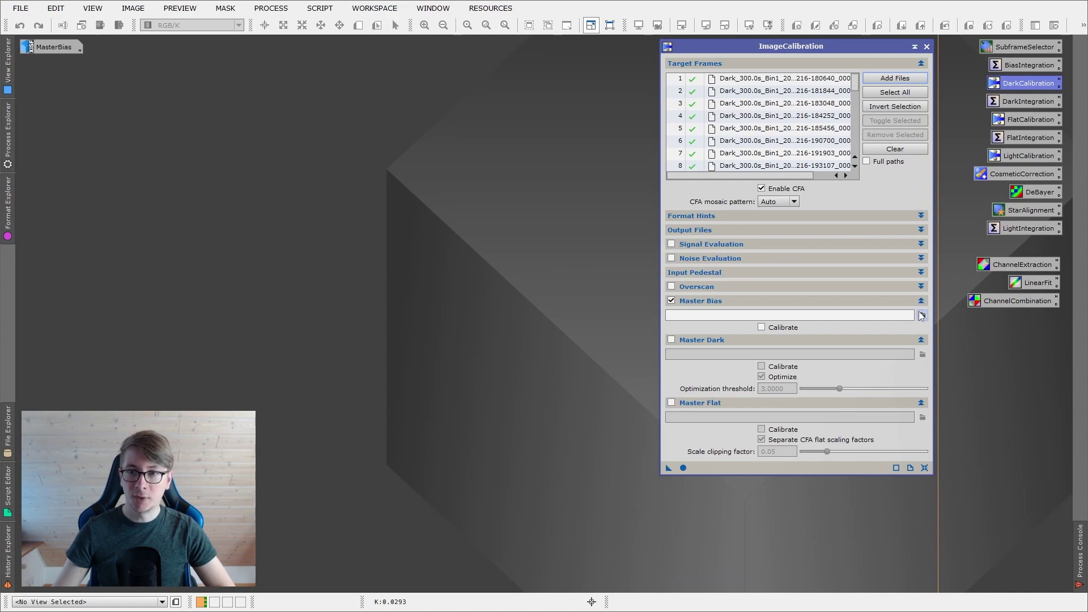
{"action": "left_click", "coordinate": [922, 315]}
{"action": "left_click", "coordinate": [295, 28]}
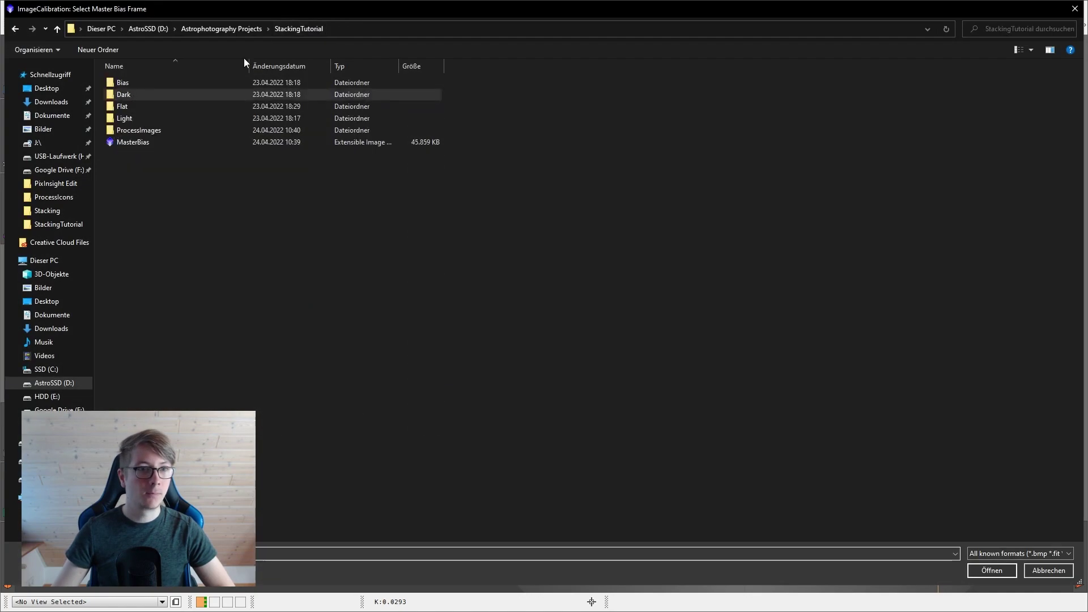
{"action": "left_click", "coordinate": [134, 141]}
{"action": "left_click", "coordinate": [994, 572]}
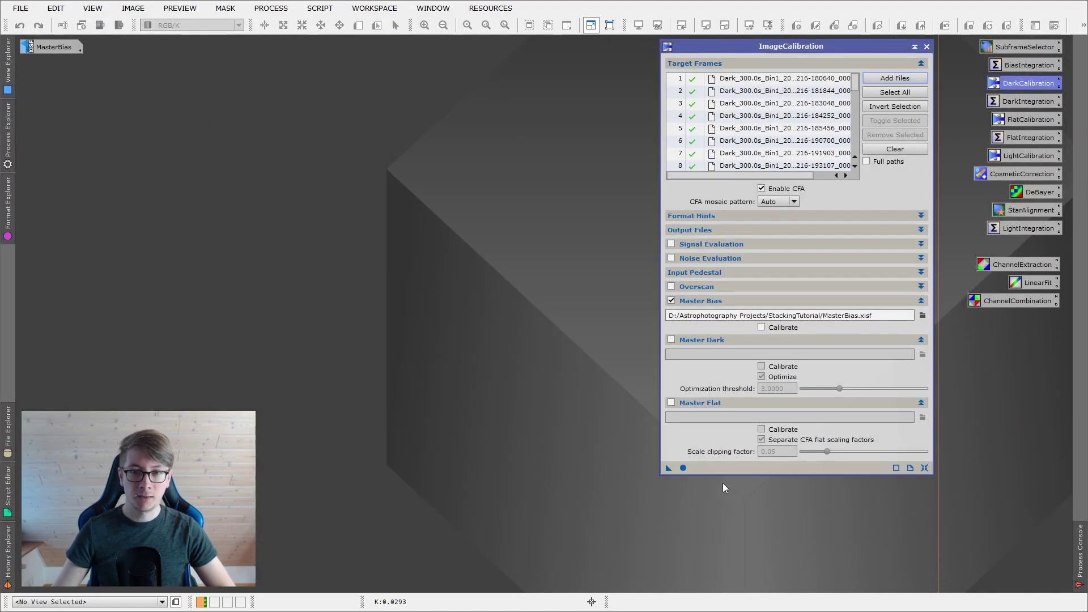
{"action": "left_click", "coordinate": [926, 46]}
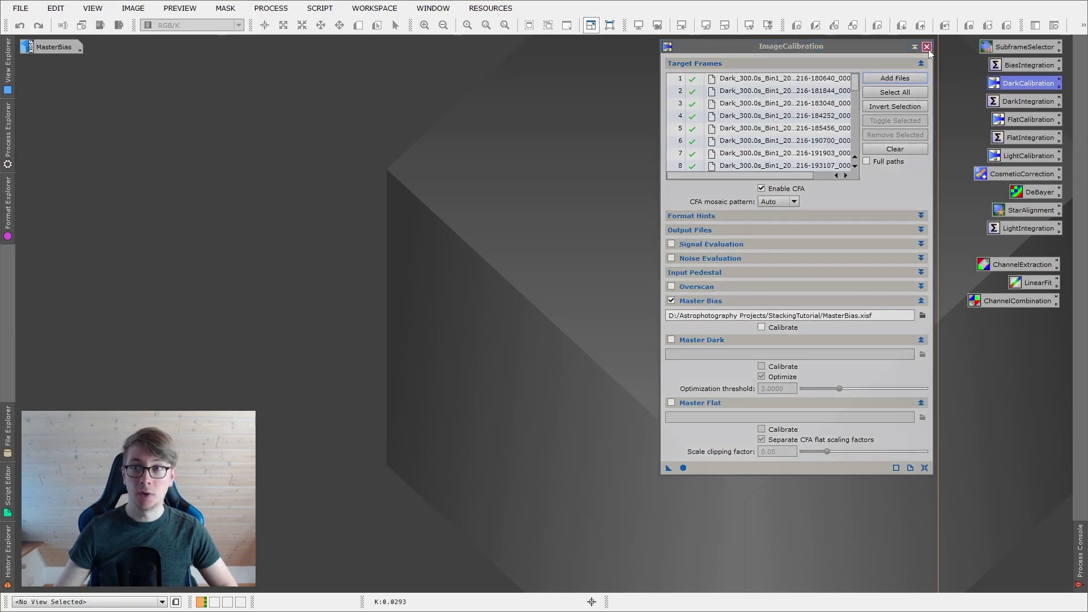
Open DarkIntegration and add all calibrated darks from the ProcessImages folder.
{"action": "double_click", "coordinate": [1012, 100]}
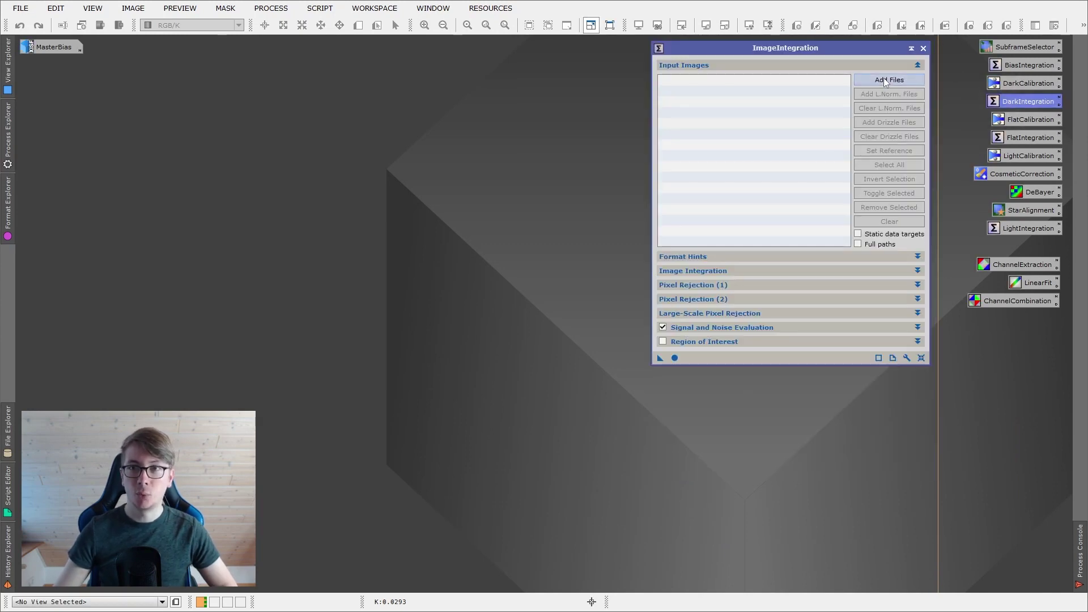
{"action": "left_click", "coordinate": [888, 80]}
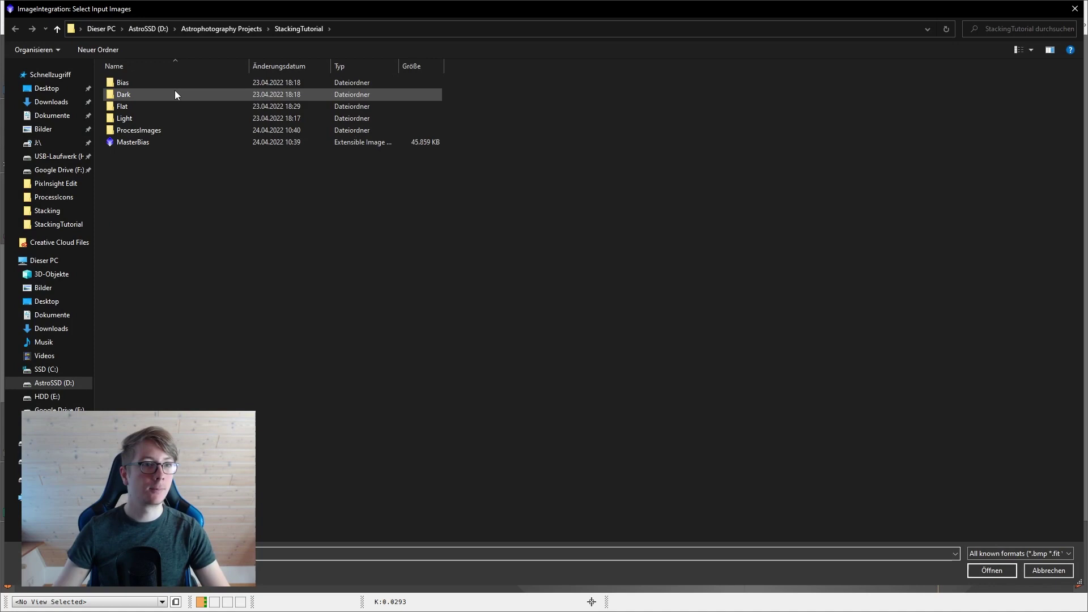
{"action": "double_click", "coordinate": [168, 128]}
{"action": "key", "text": "ctrl+a"}
{"action": "left_click", "coordinate": [990, 570]}
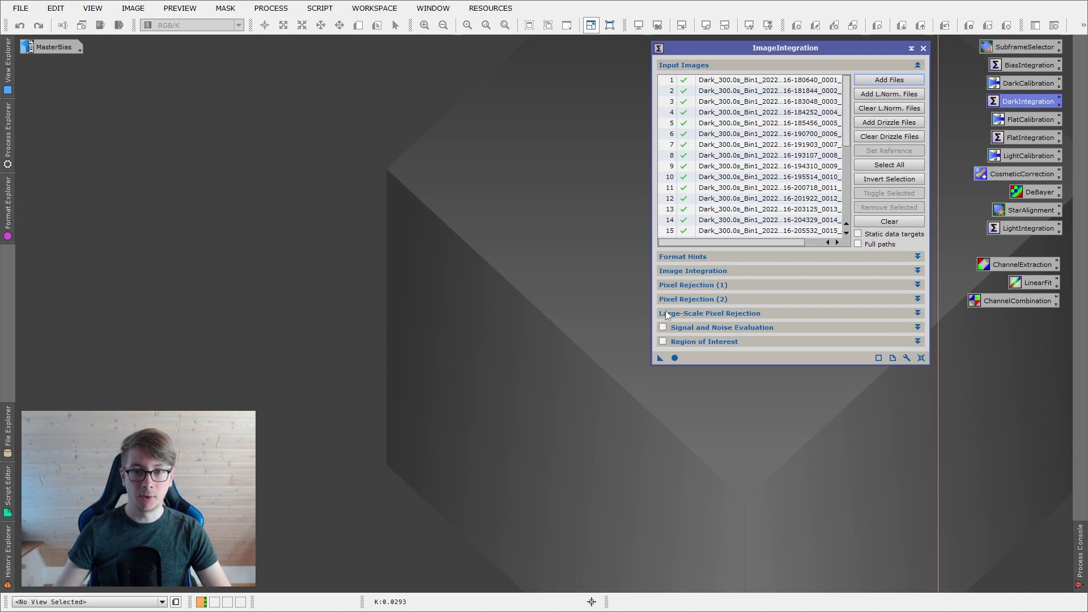
Set Weights to Don't care and pixel rejection to Linear Fit Clipping.
{"action": "left_click", "coordinate": [676, 270]}
{"action": "left_click", "coordinate": [762, 312]}
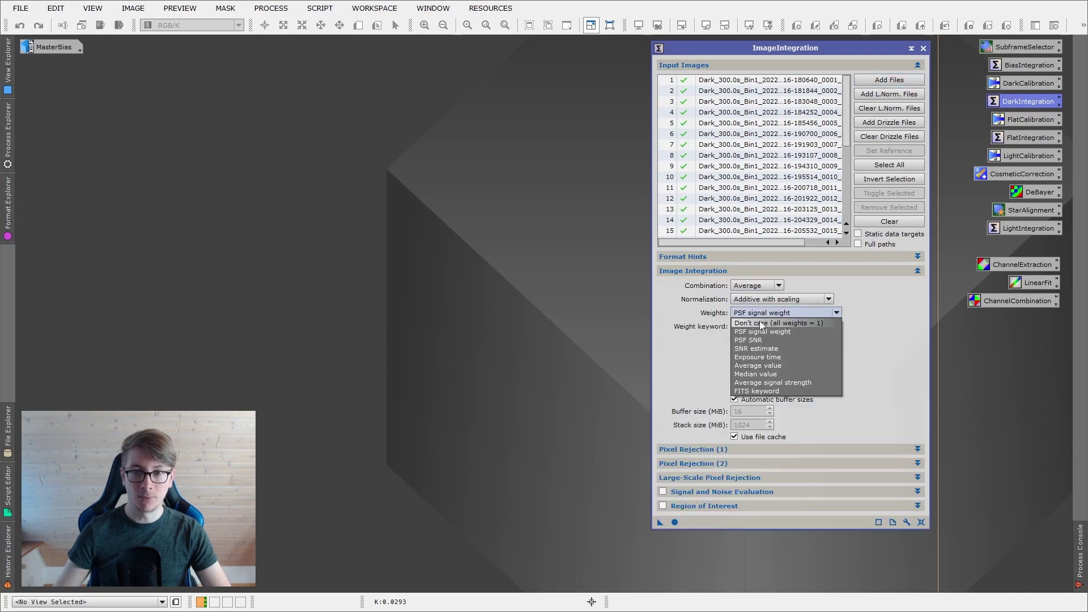
{"action": "left_click", "coordinate": [761, 324]}
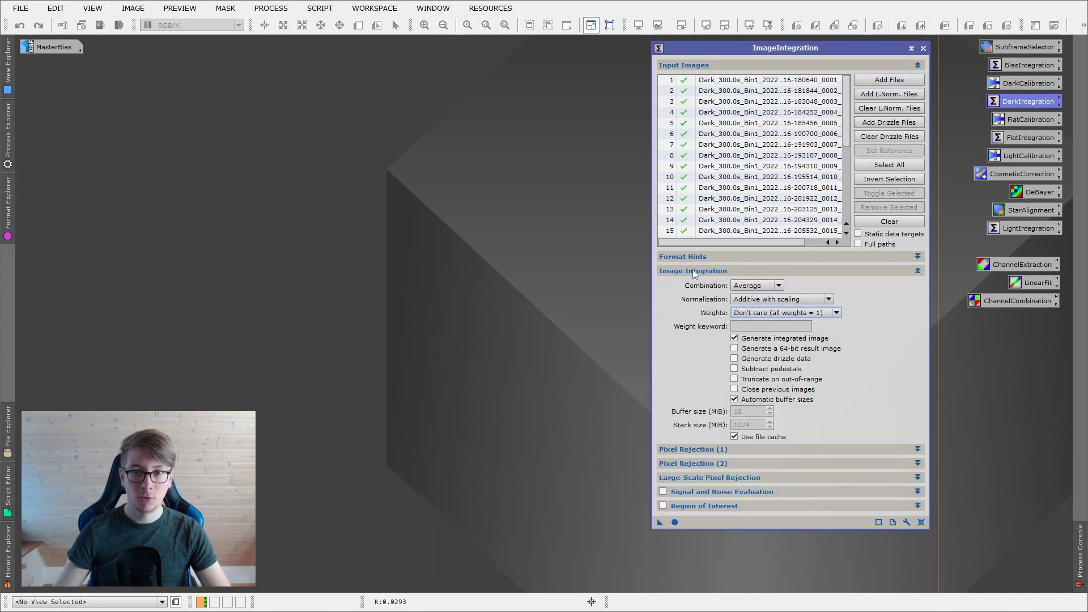
{"action": "left_click", "coordinate": [693, 271]}
{"action": "left_click", "coordinate": [682, 284]}
{"action": "left_click", "coordinate": [776, 299]}
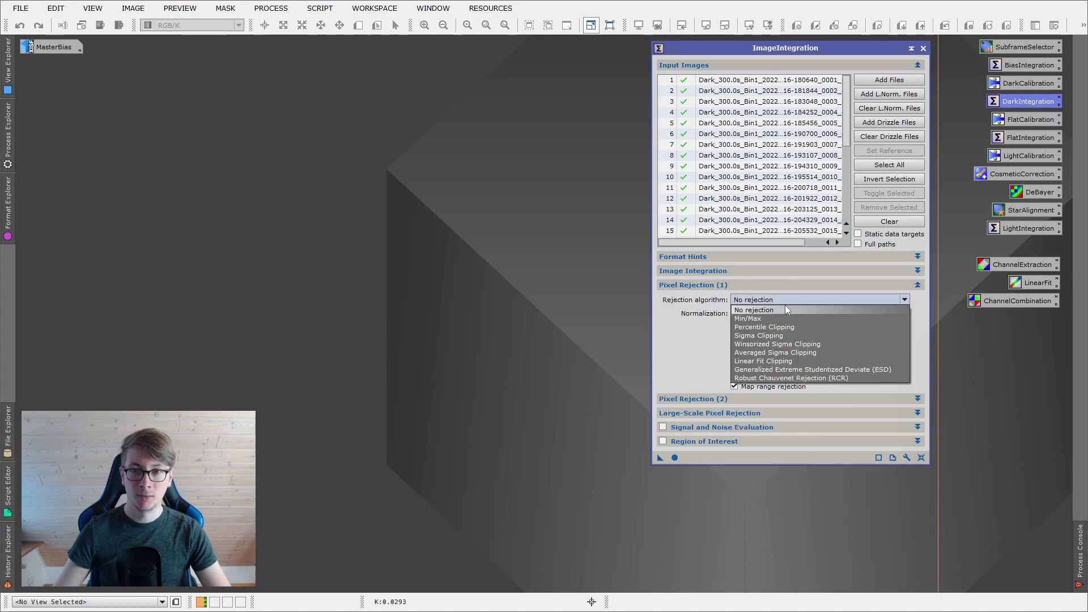
{"action": "left_click", "coordinate": [781, 361]}
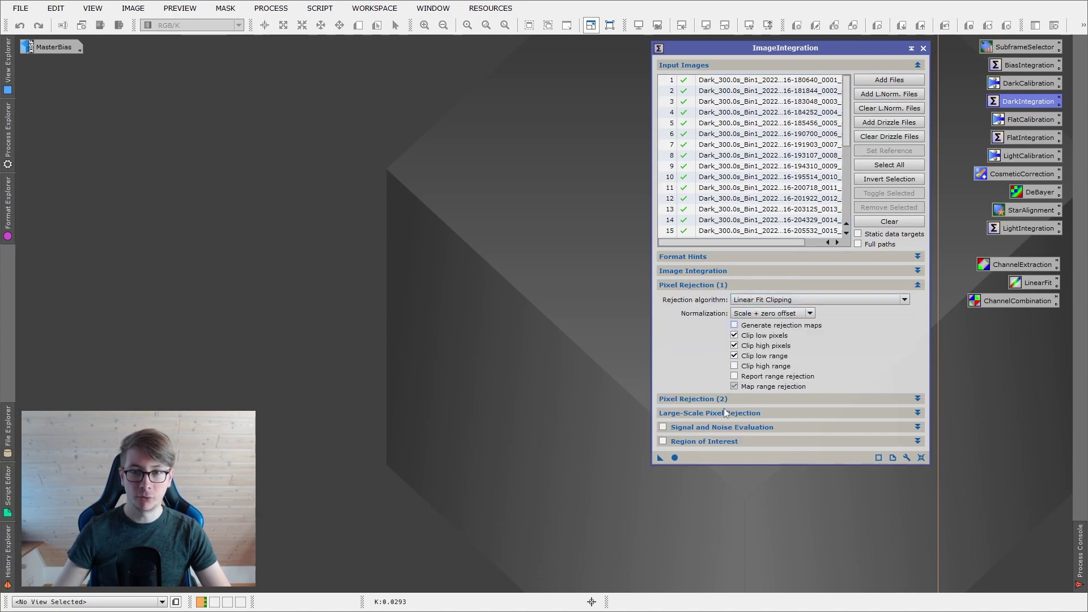
Run the dark integration and auto-stretch the resulting 4144×2822 image.
{"action": "left_click", "coordinate": [675, 458]}
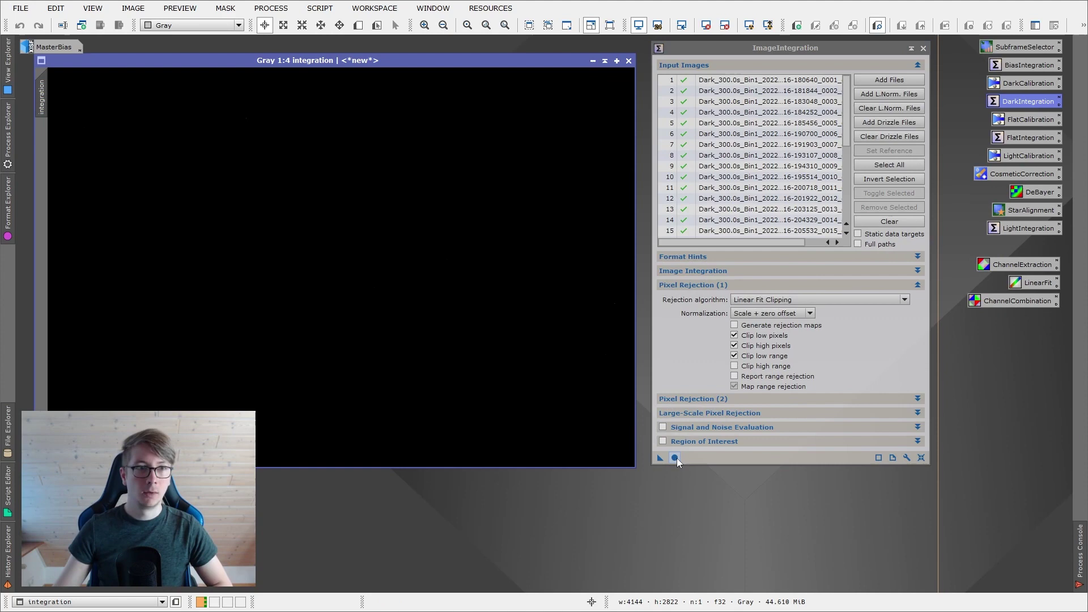
{"action": "left_click", "coordinate": [912, 49]}
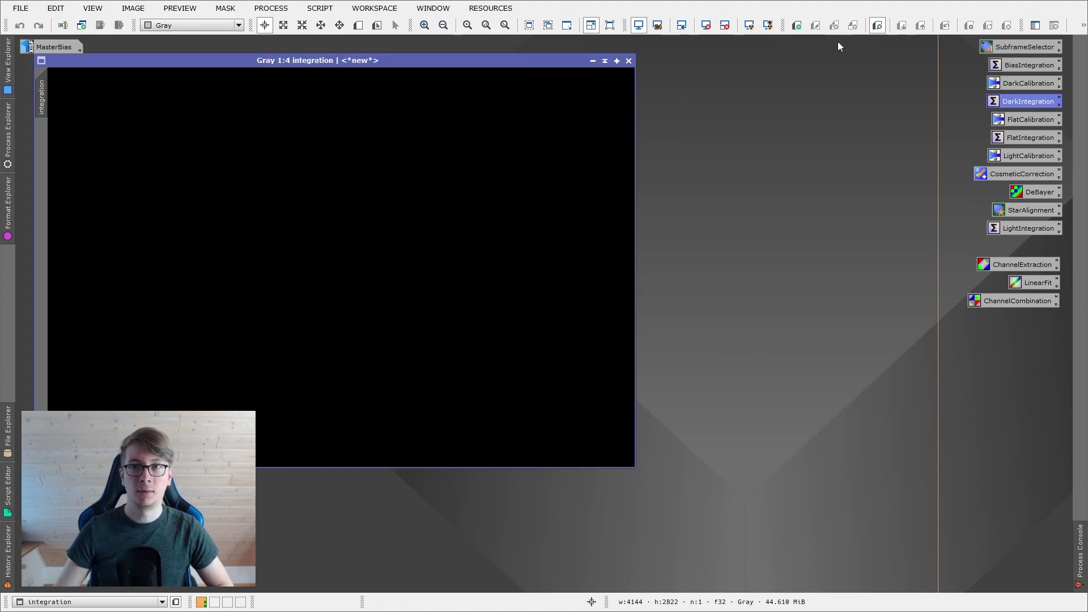
{"action": "left_click", "coordinate": [749, 25]}
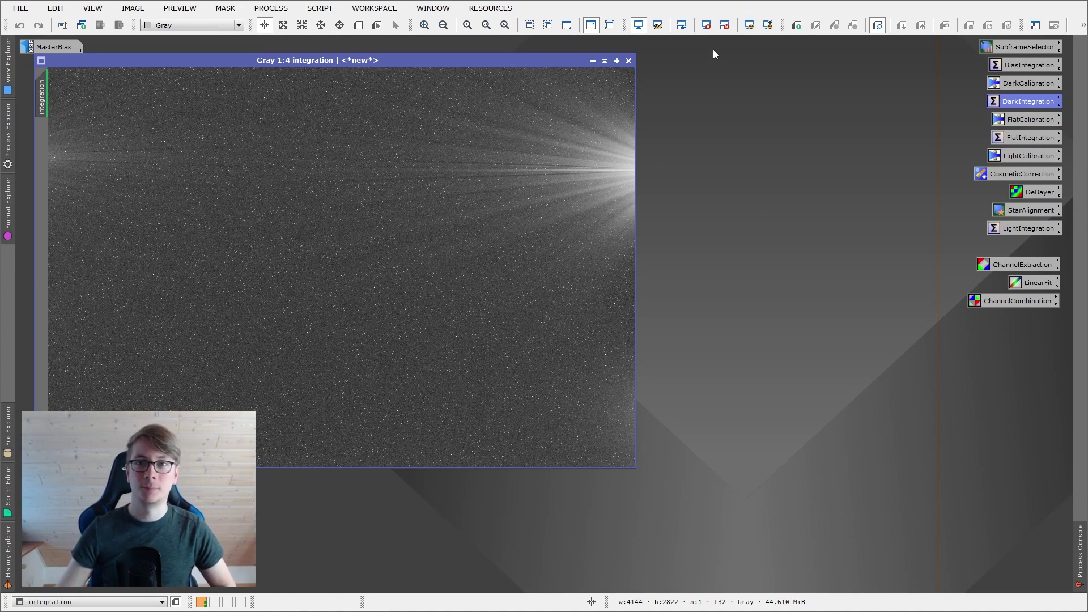
{"action": "left_click", "coordinate": [21, 8]}
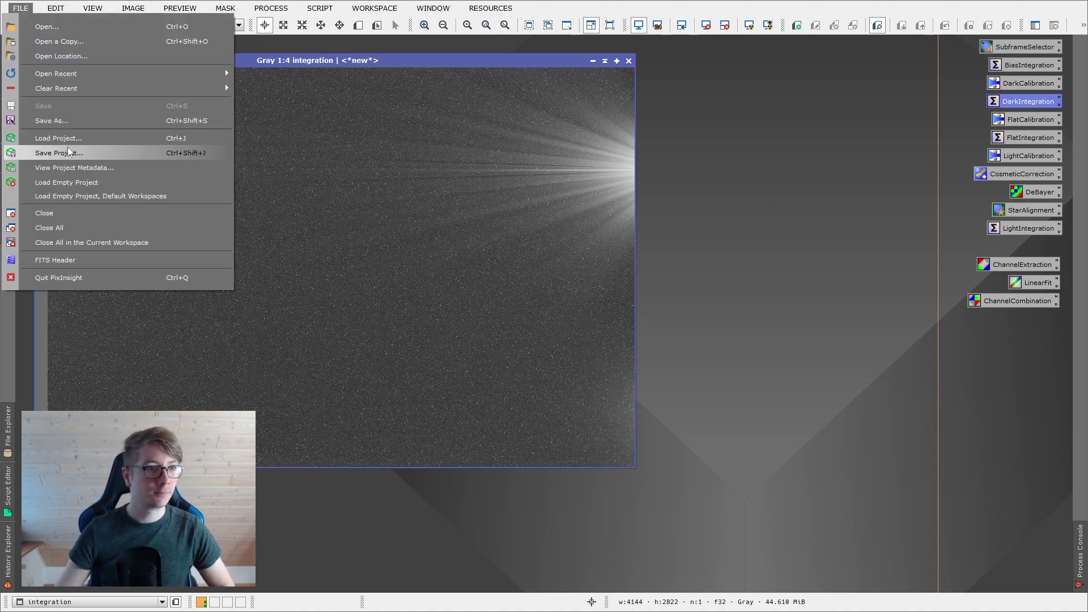
Save the dark stack as MasterDark.xisf with default XISF options.
{"action": "key", "text": "Escape"}
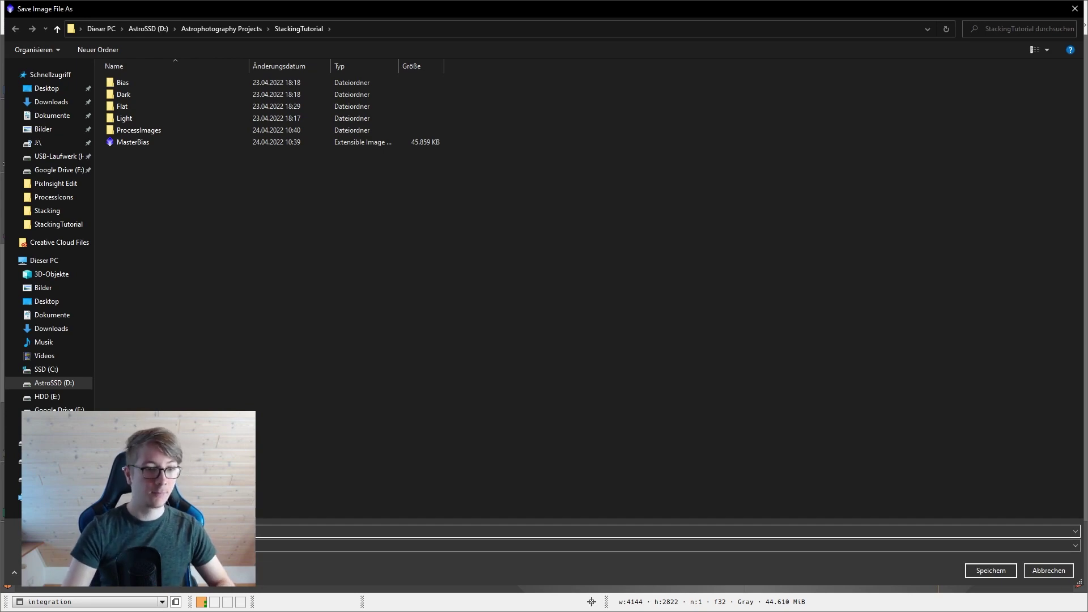
{"action": "key", "text": "Return"}
{"action": "left_click", "coordinate": [575, 445]}
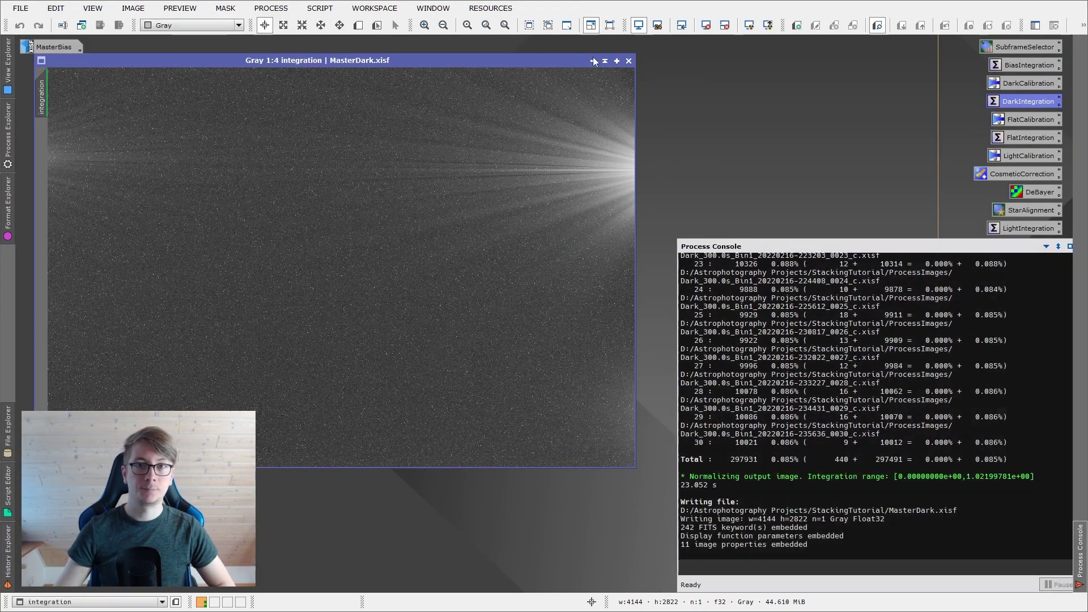
Minimize the image, rename it MasterDark, and place its icon below MasterBias.
{"action": "left_click", "coordinate": [593, 61]}
{"action": "left_click", "coordinate": [394, 272]}
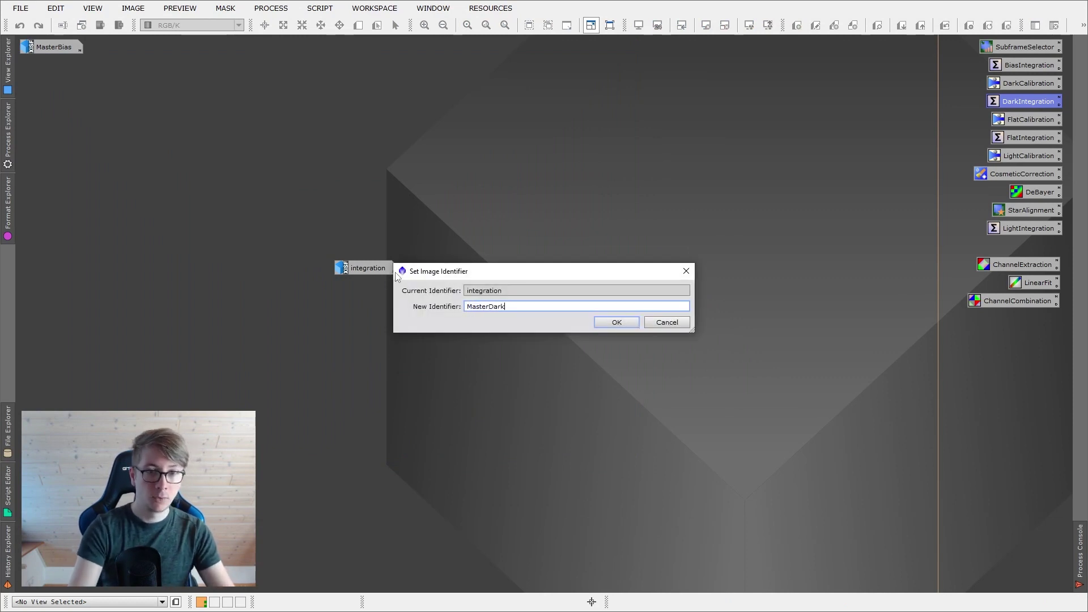
{"action": "key", "text": "Return"}
{"action": "left_click_drag", "start_coordinate": [366, 268], "coordinate": [54, 66]}
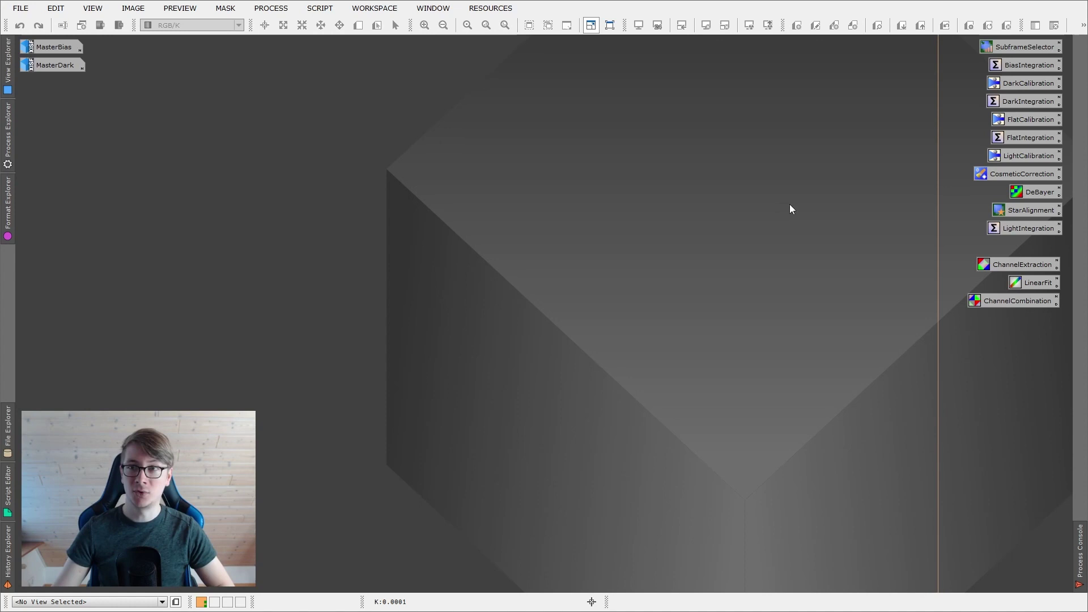
Load every frame in the Flat folder as targets of the saved flat calibration.
{"action": "double_click", "coordinate": [1026, 118]}
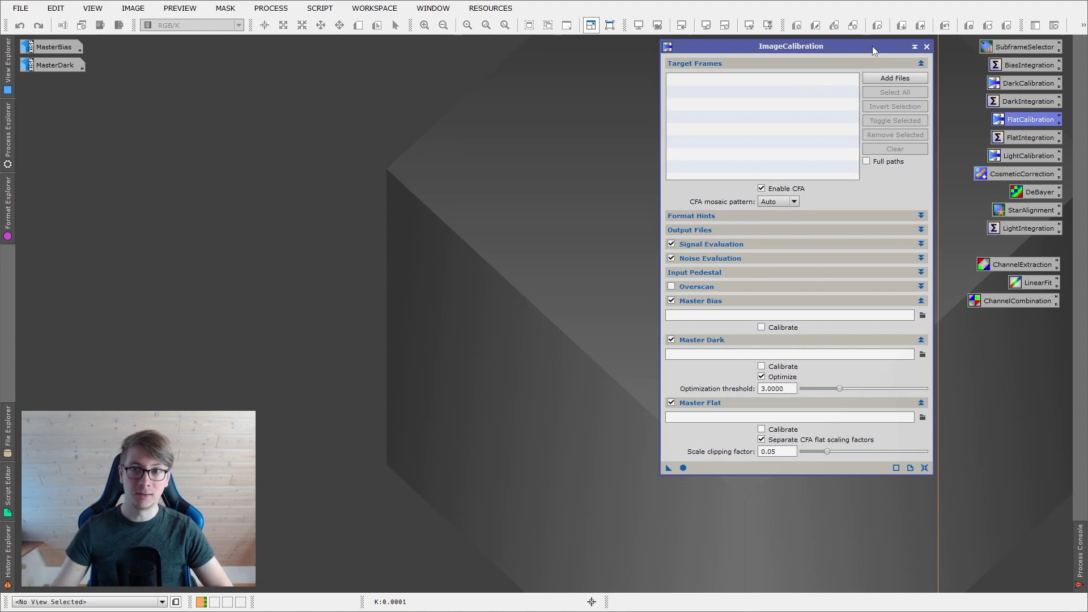
{"action": "left_click", "coordinate": [869, 77]}
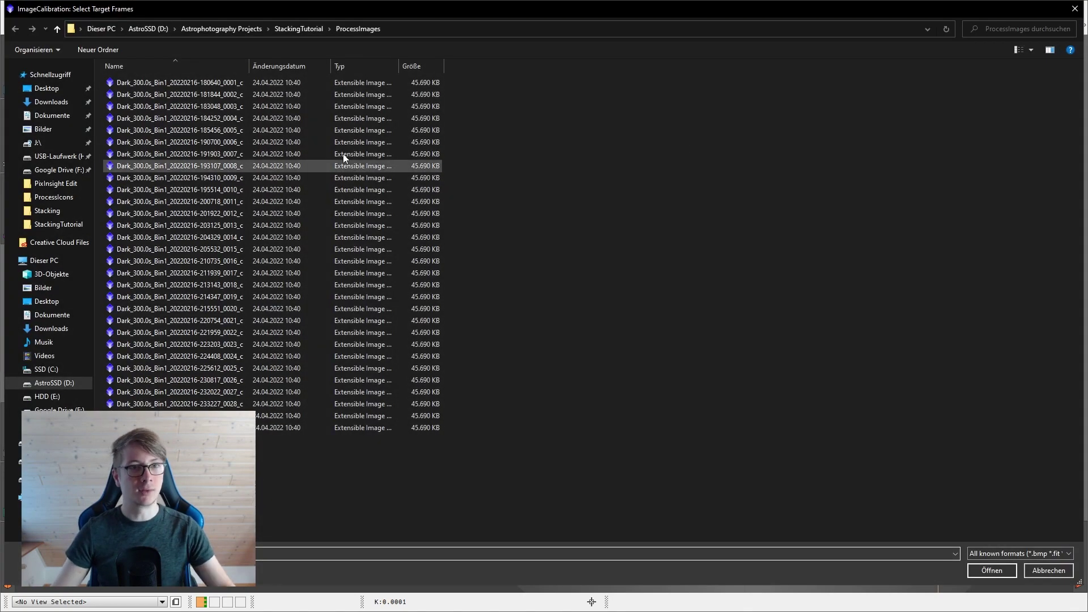
{"action": "left_click", "coordinate": [290, 30]}
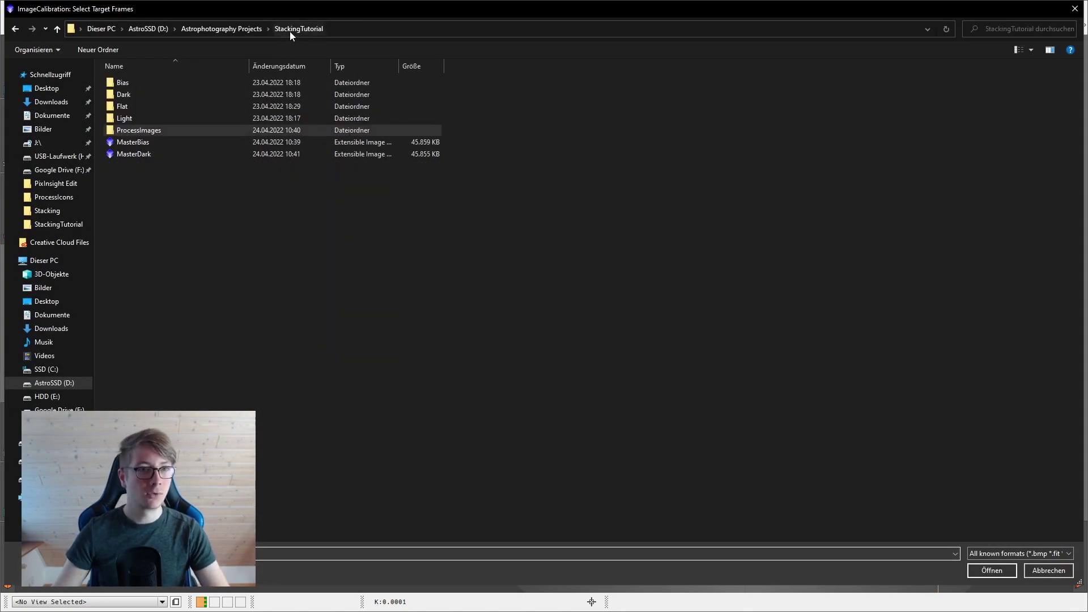
{"action": "double_click", "coordinate": [138, 106]}
{"action": "key", "text": "ctrl+a"}
{"action": "left_click", "coordinate": [985, 569]}
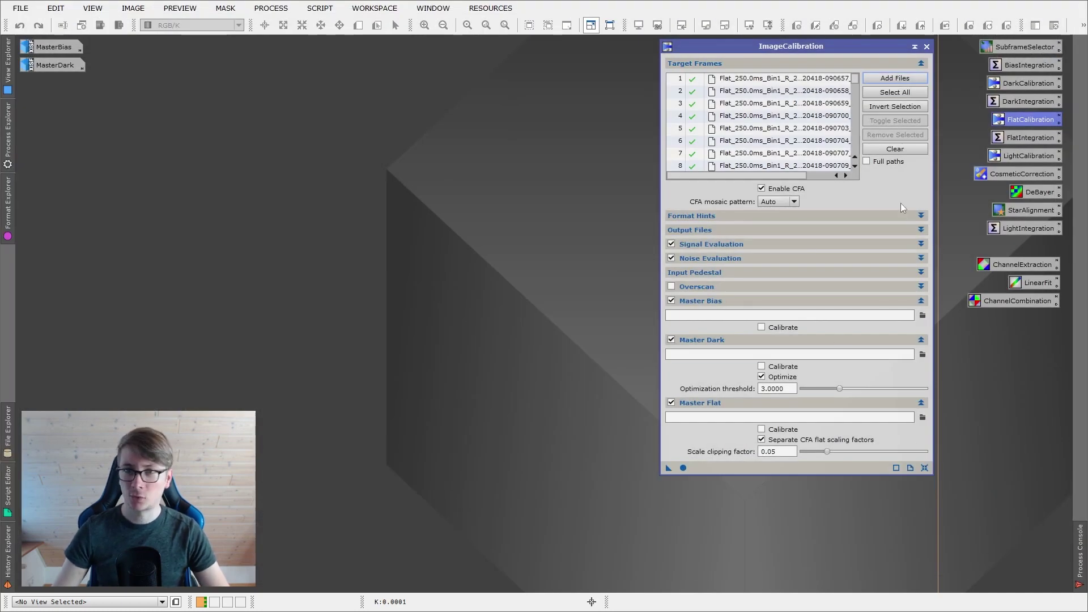
Turn off noise evaluation and set MasterBias as the master bias.
{"action": "left_click", "coordinate": [671, 257]}
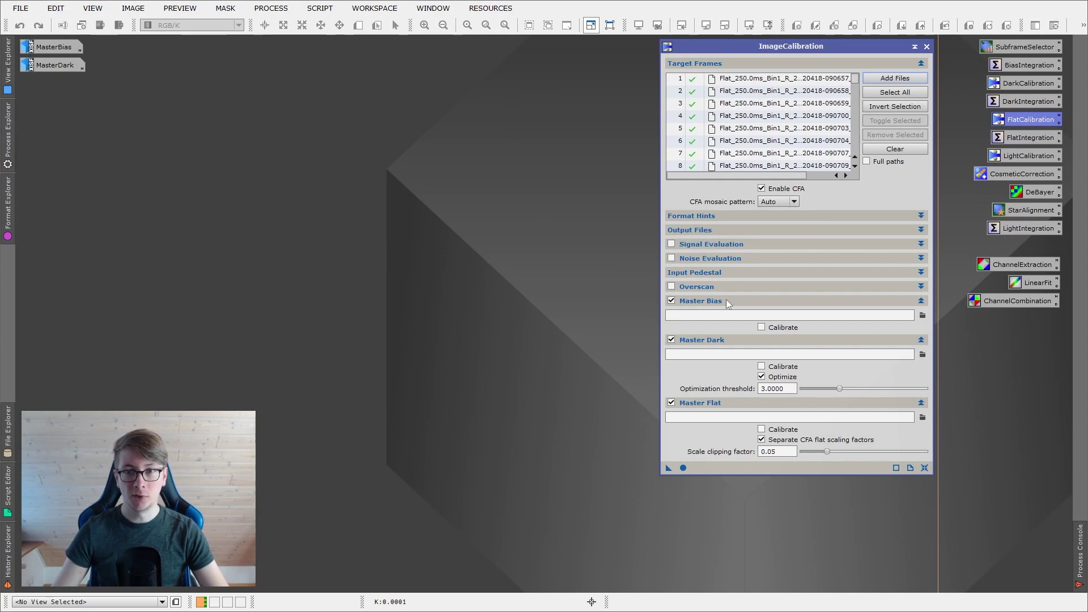
{"action": "left_click", "coordinate": [921, 316]}
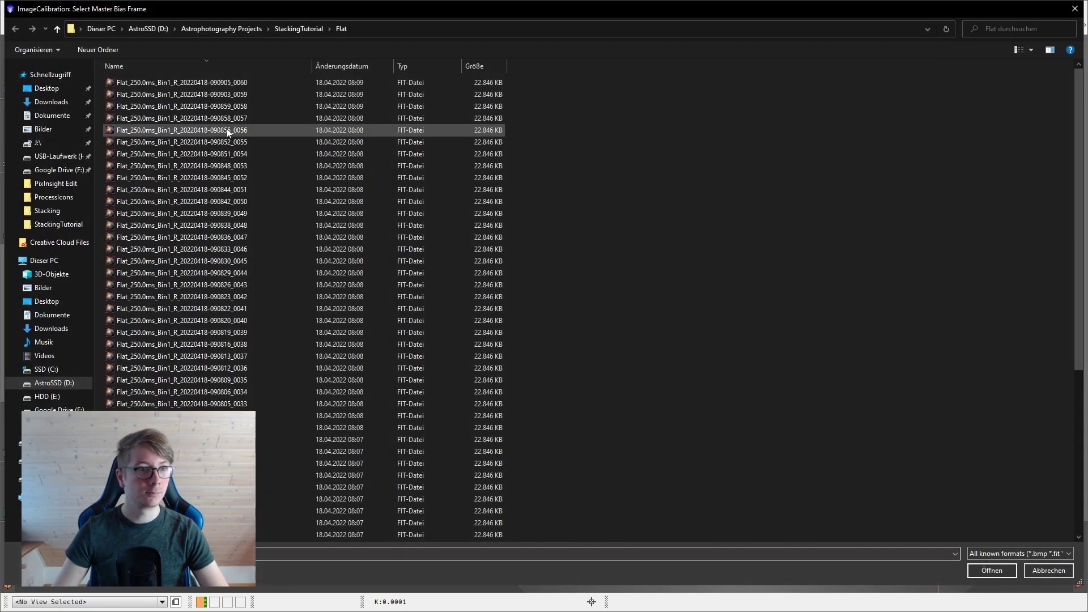
{"action": "left_click", "coordinate": [291, 30]}
{"action": "left_click", "coordinate": [169, 145]}
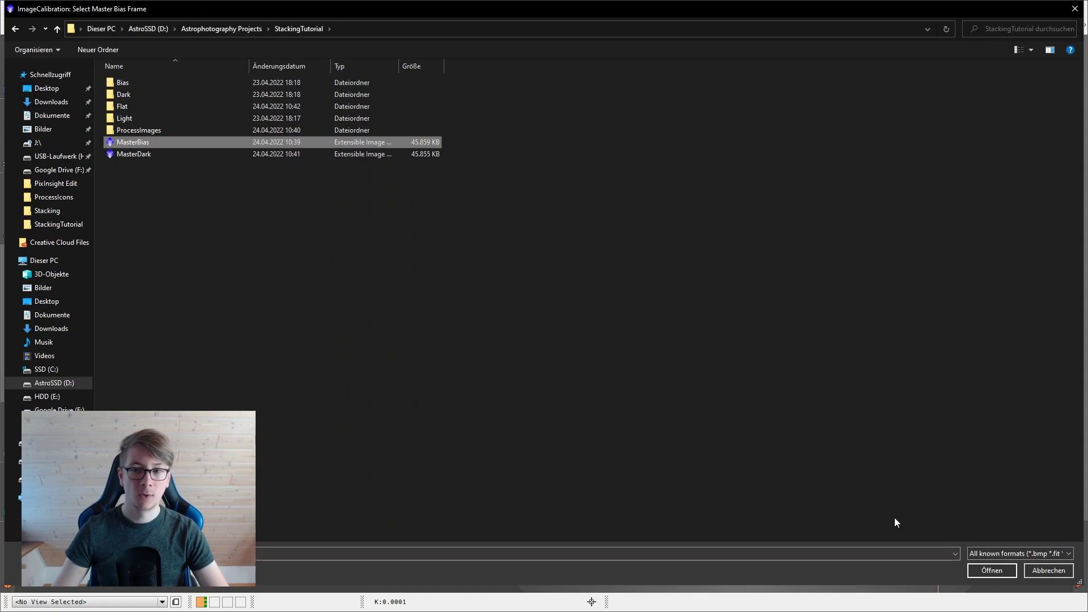
{"action": "left_click", "coordinate": [990, 571]}
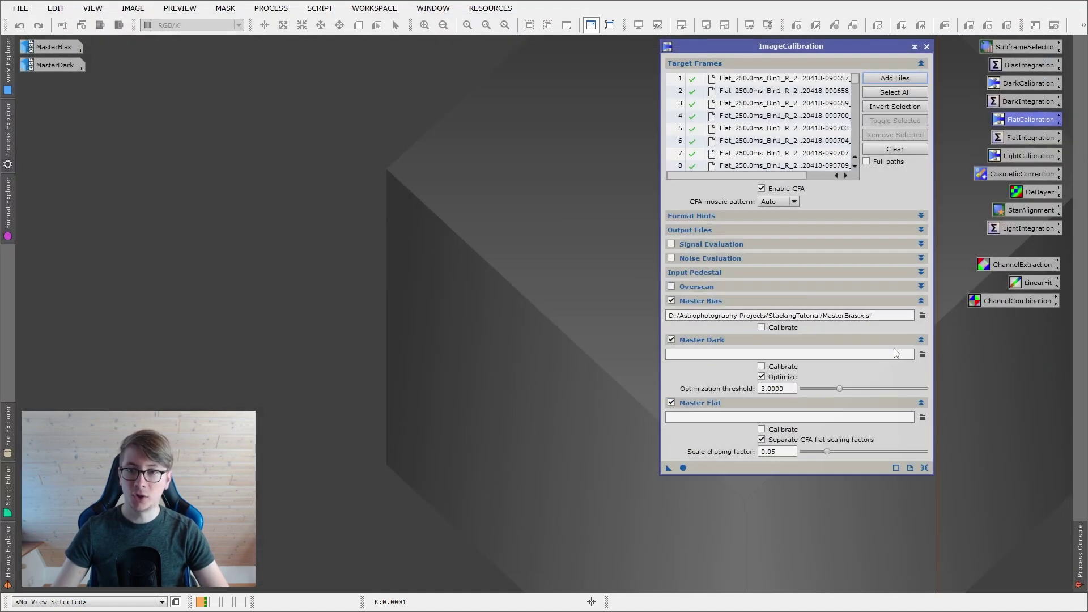
Set MasterDark as master dark, disable the master flat, calibrate the flats and close the tool.
{"action": "left_click", "coordinate": [922, 355]}
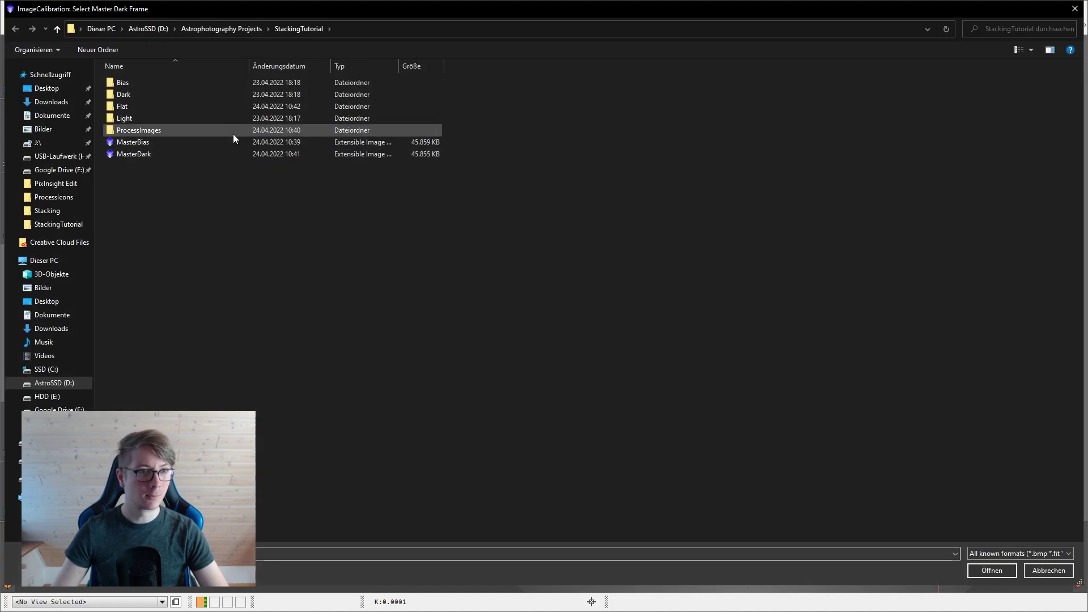
{"action": "left_click", "coordinate": [202, 151]}
{"action": "left_click", "coordinate": [991, 570]}
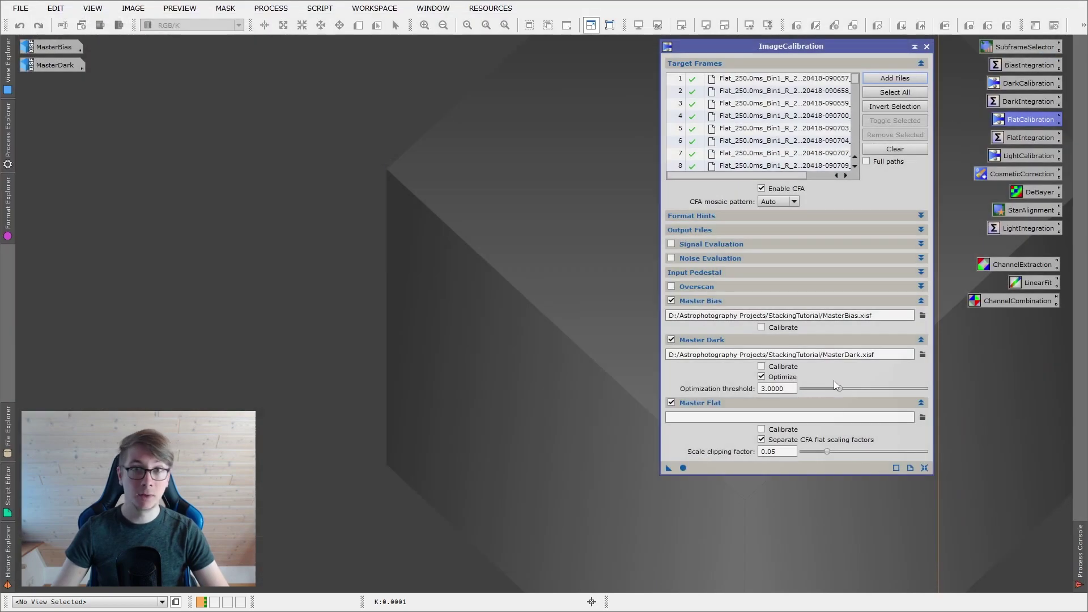
{"action": "left_click", "coordinate": [897, 406]}
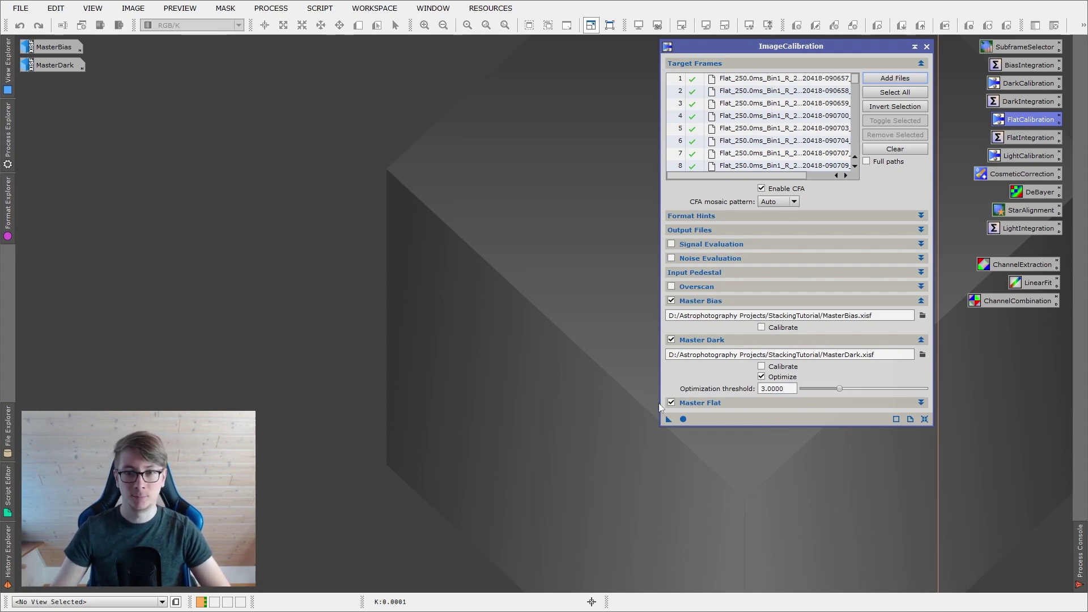
{"action": "left_click", "coordinate": [683, 418]}
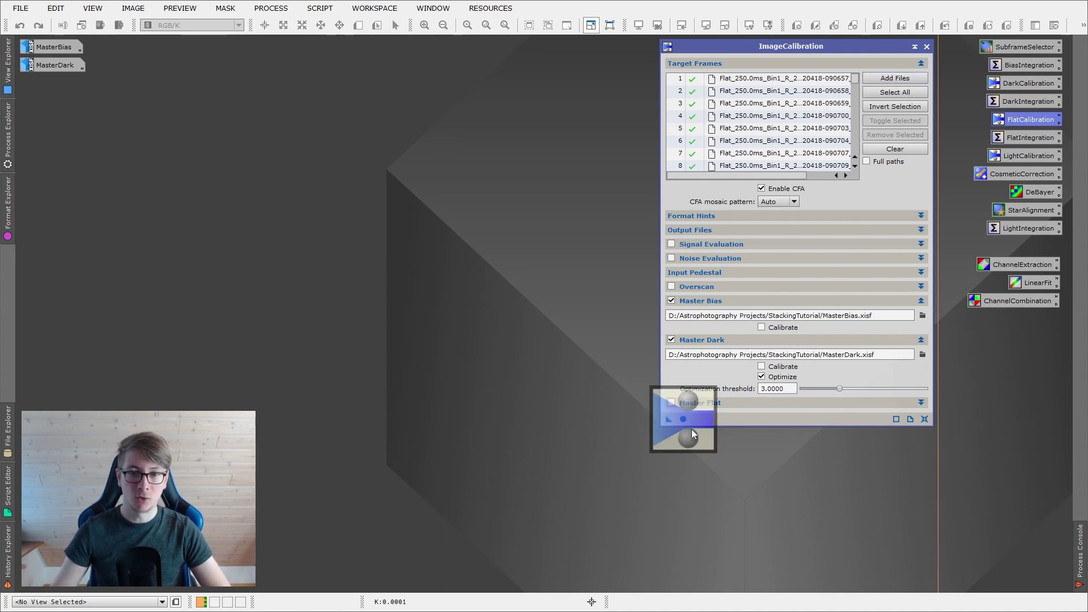
{"action": "left_click", "coordinate": [926, 47]}
In FlatIntegration, add the Flat folder files 0001_c through 0060_c, sorted by type.
{"action": "double_click", "coordinate": [1014, 137]}
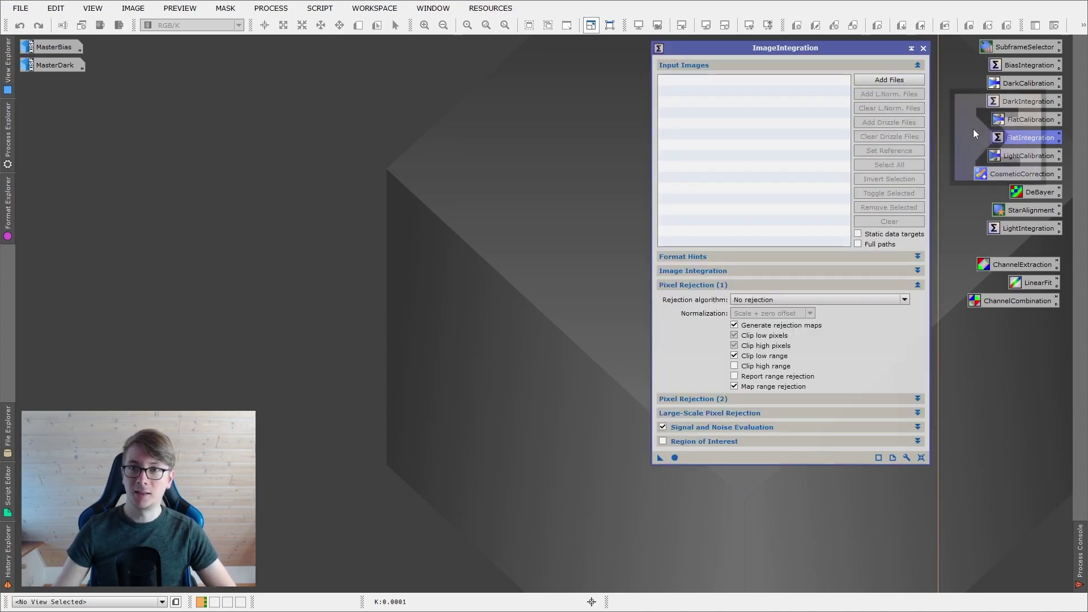
{"action": "left_click", "coordinate": [867, 80]}
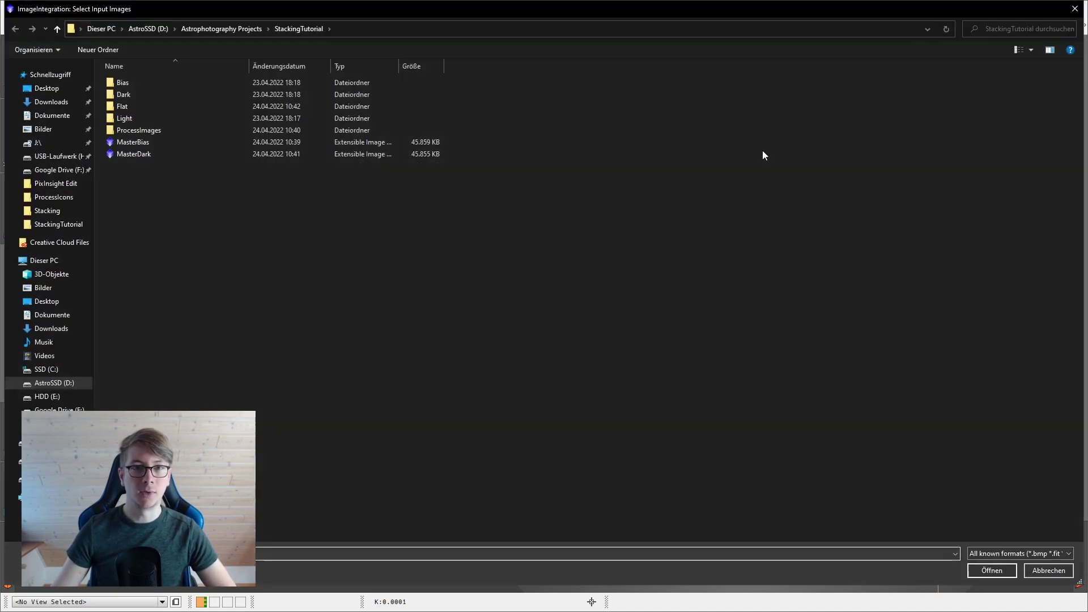
{"action": "double_click", "coordinate": [182, 129]}
{"action": "left_click", "coordinate": [309, 31]}
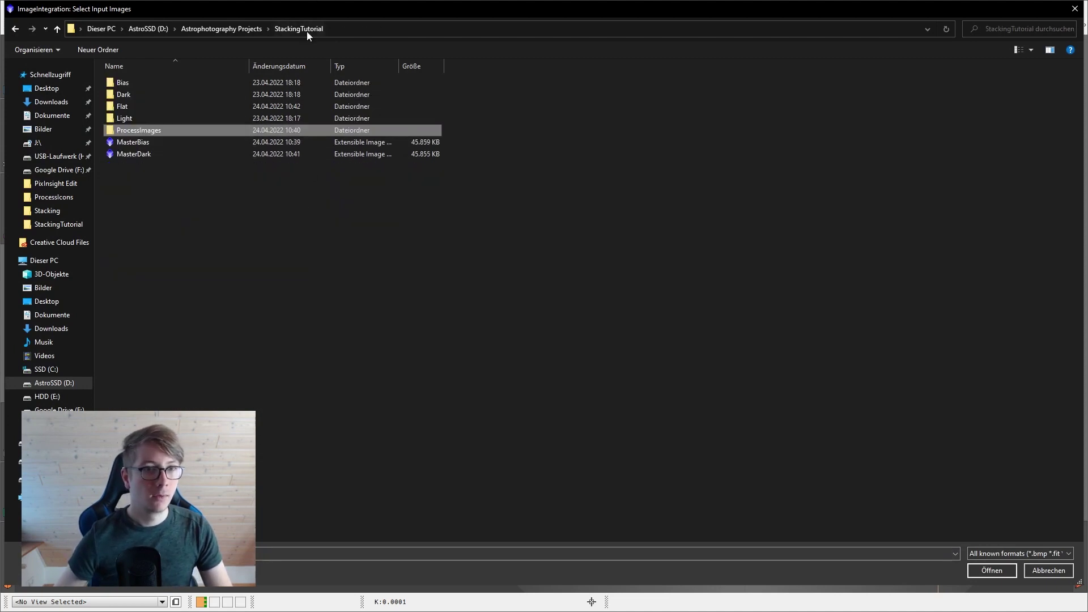
{"action": "double_click", "coordinate": [227, 103]}
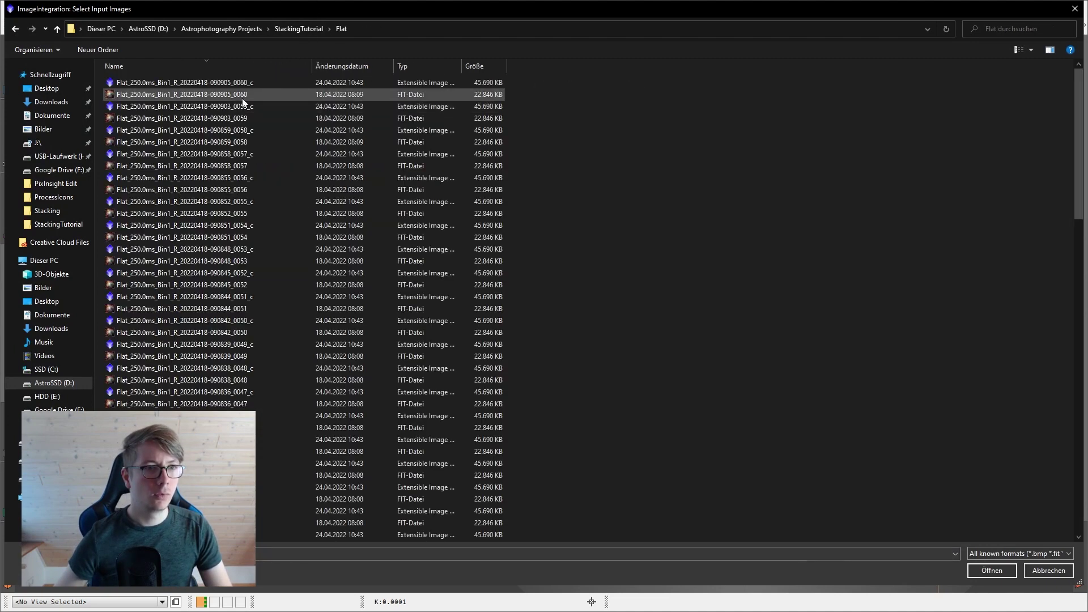
{"action": "left_click", "coordinate": [243, 65]}
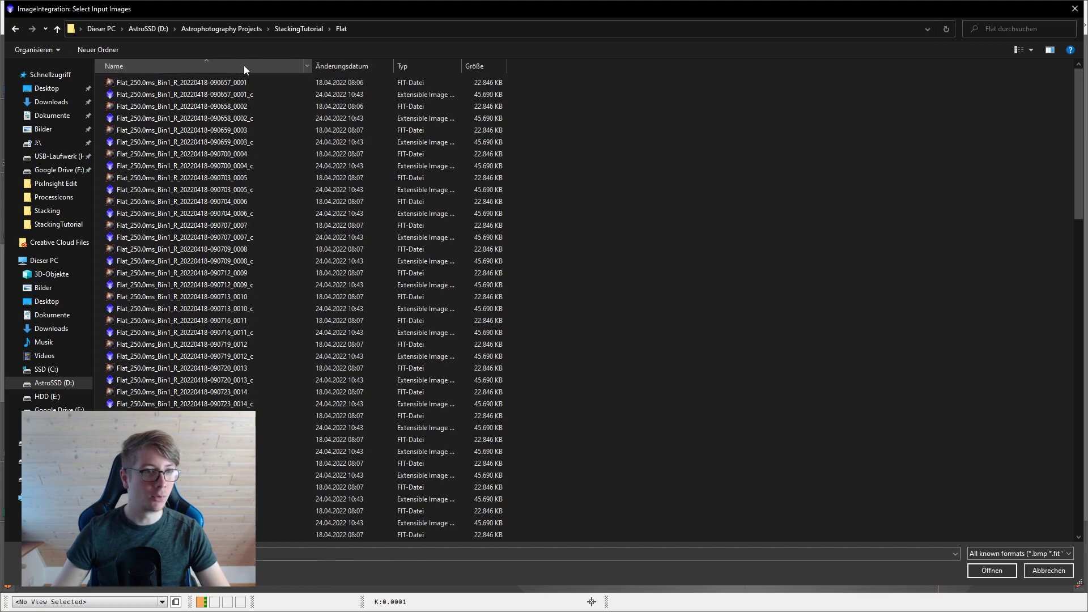
{"action": "left_click", "coordinate": [247, 65]}
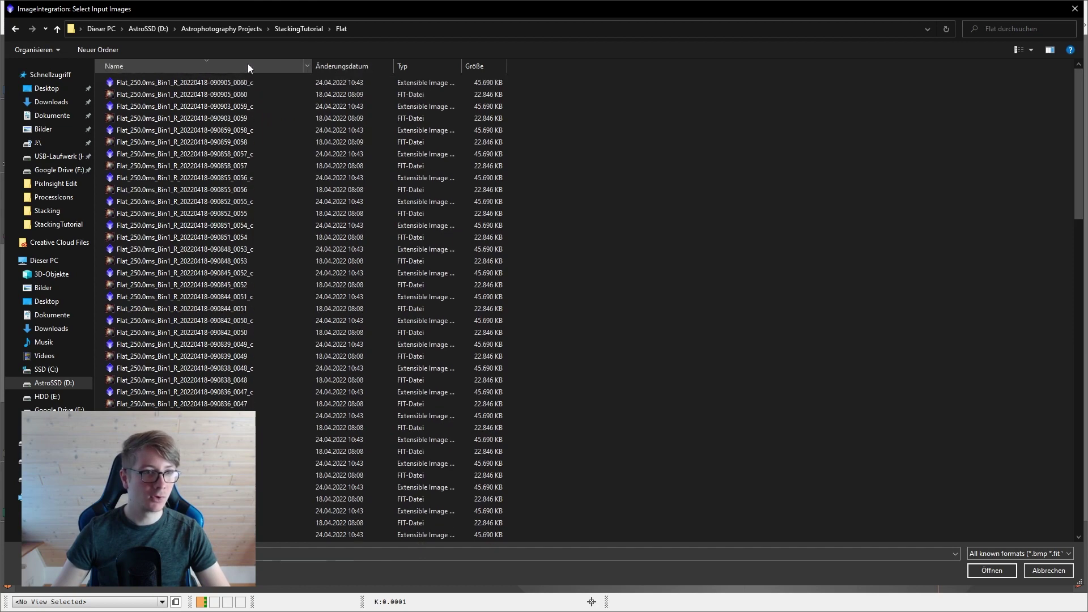
{"action": "left_click", "coordinate": [410, 67]}
{"action": "left_click", "coordinate": [293, 83]}
{"action": "scroll", "coordinate": [230, 267], "scroll_direction": "down", "scroll_amount": 14}
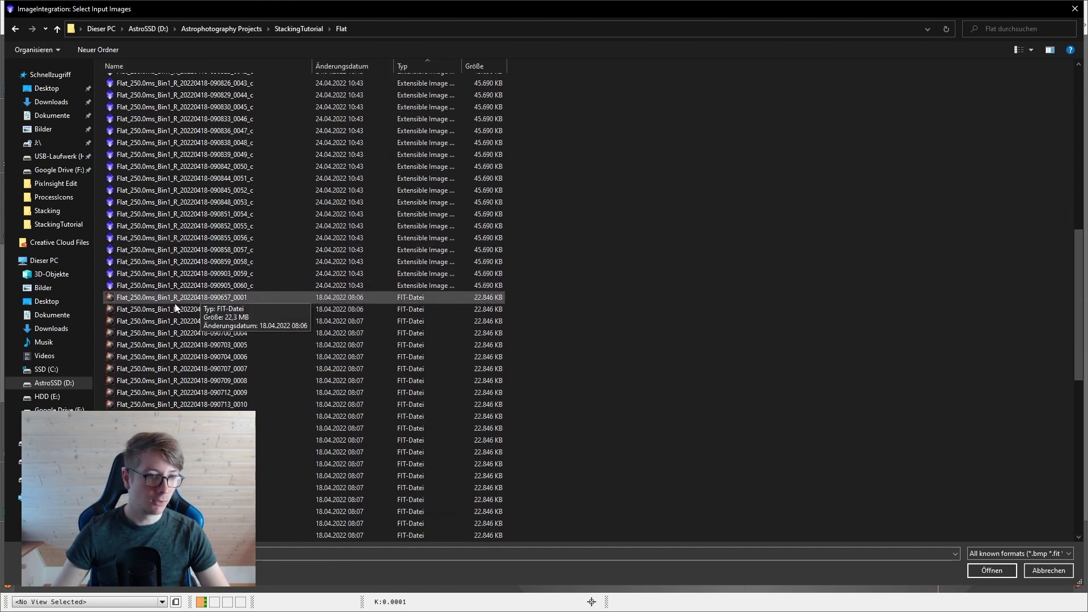
{"action": "left_click", "coordinate": [158, 285], "text": "shift"}
Add the selected flats and use additive with scaling normalization and equal weights.
{"action": "left_click", "coordinate": [992, 570]}
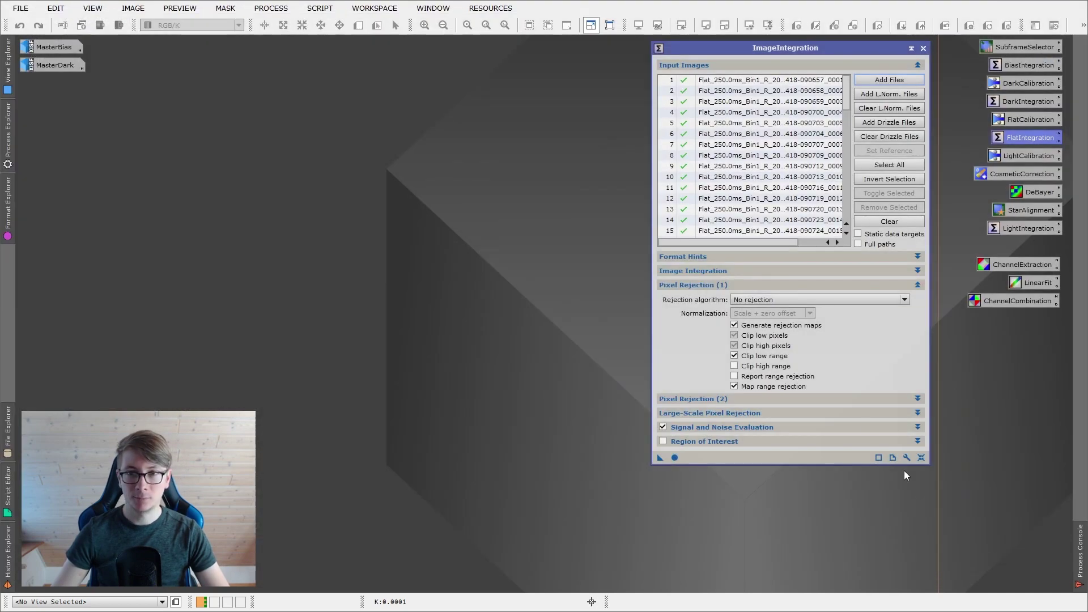
{"action": "left_click", "coordinate": [689, 273]}
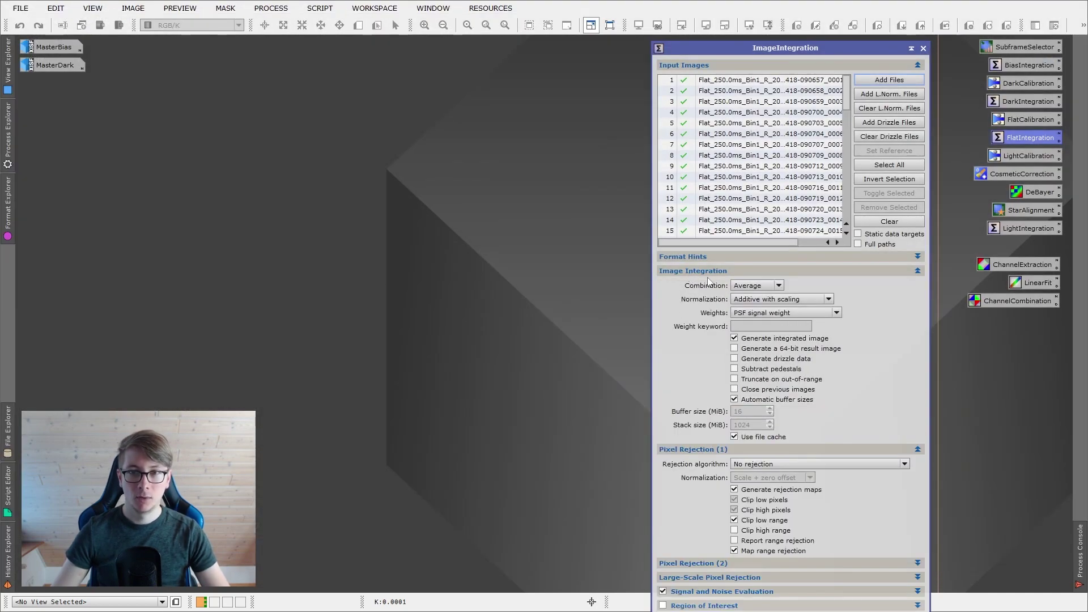
{"action": "left_click", "coordinate": [773, 299]}
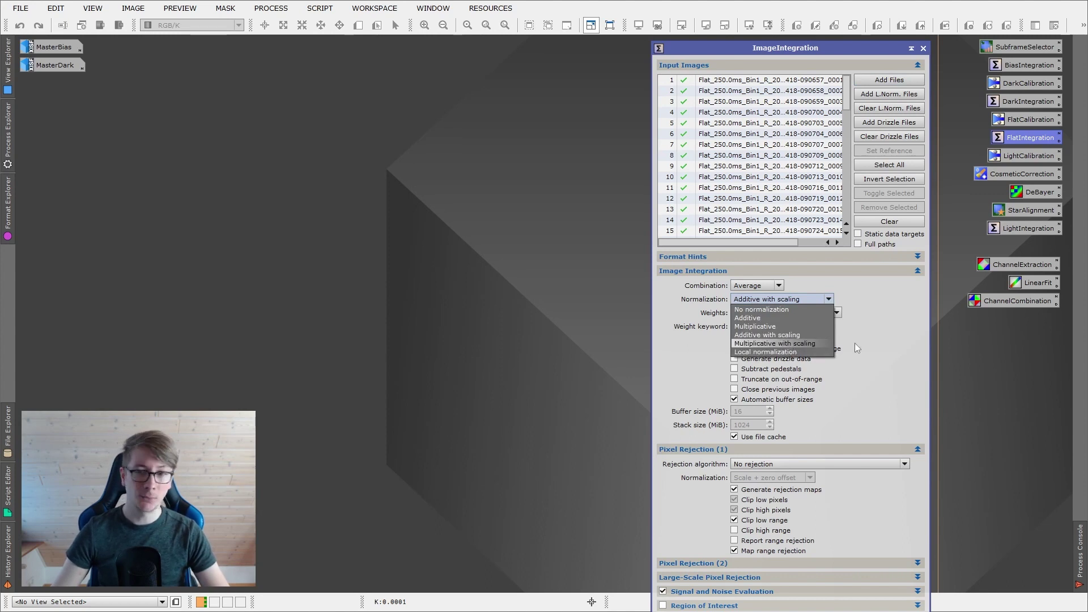
{"action": "left_click", "coordinate": [870, 340]}
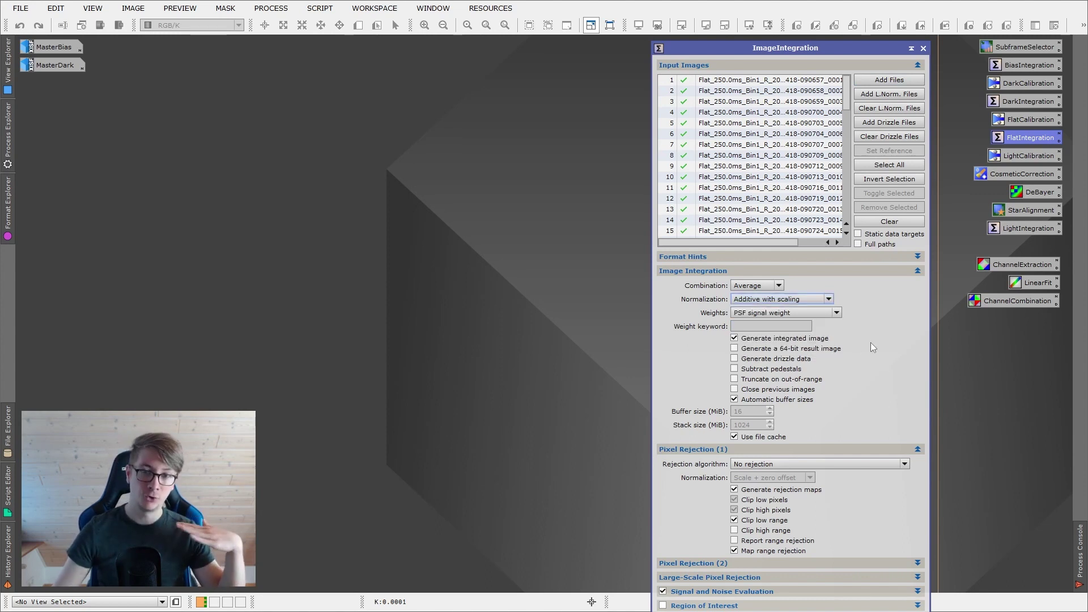
{"action": "left_click", "coordinate": [777, 316]}
{"action": "left_click", "coordinate": [770, 321]}
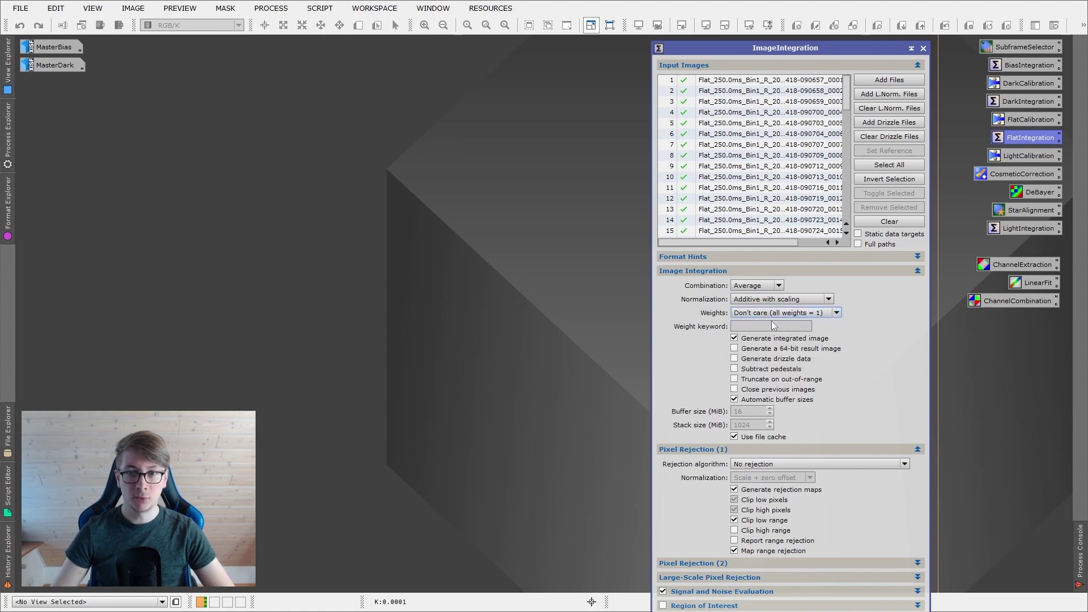
{"action": "left_click", "coordinate": [892, 274]}
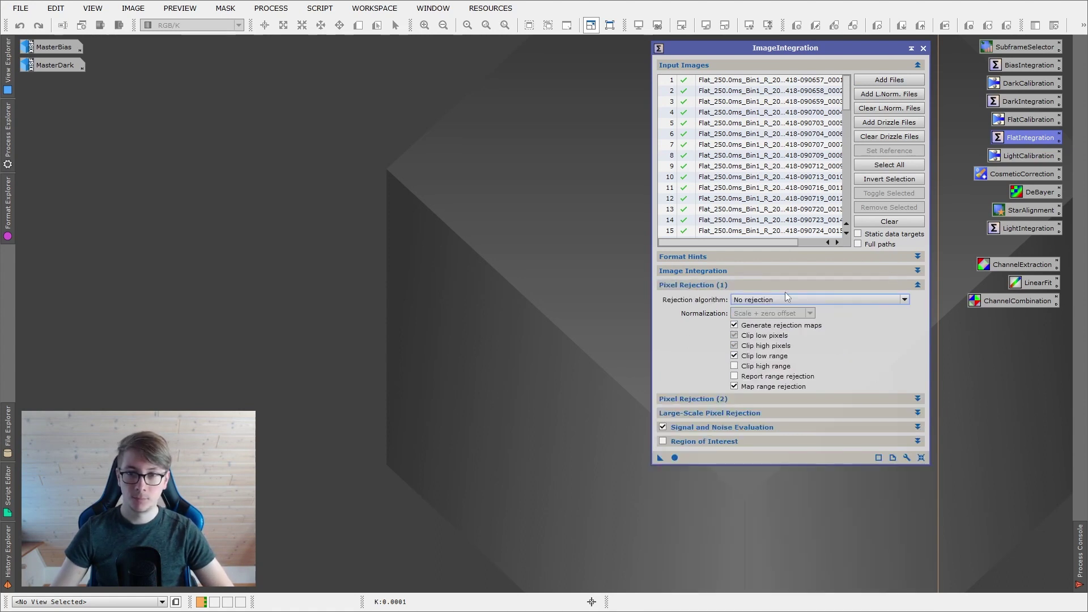
Use Linear Fit Clipping with Equalize fluxes, no rejection maps or signal evaluation, and integrate.
{"action": "left_click", "coordinate": [774, 299]}
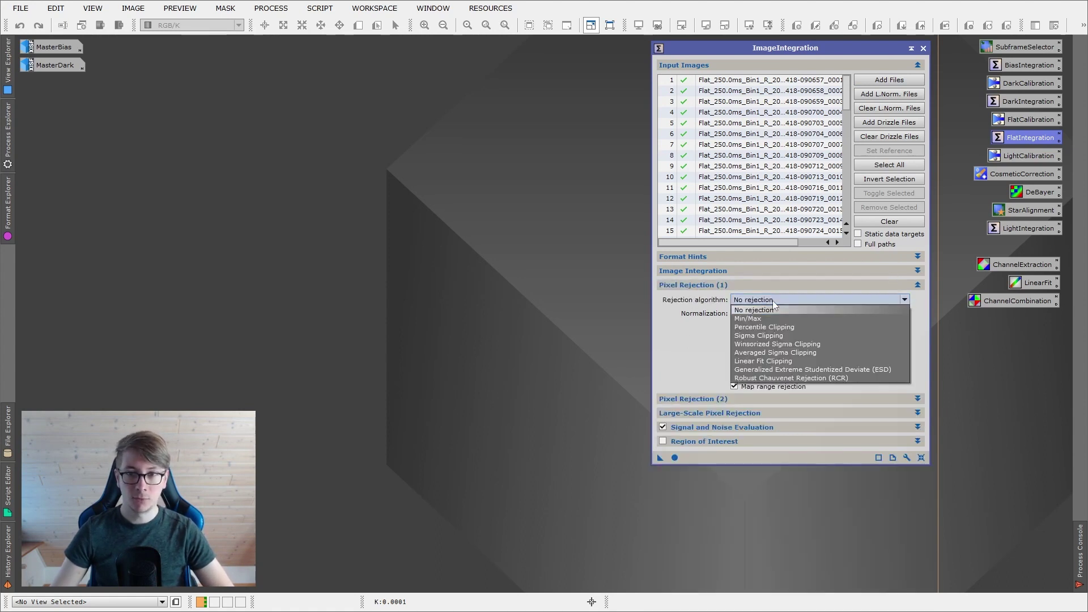
{"action": "left_click", "coordinate": [767, 360]}
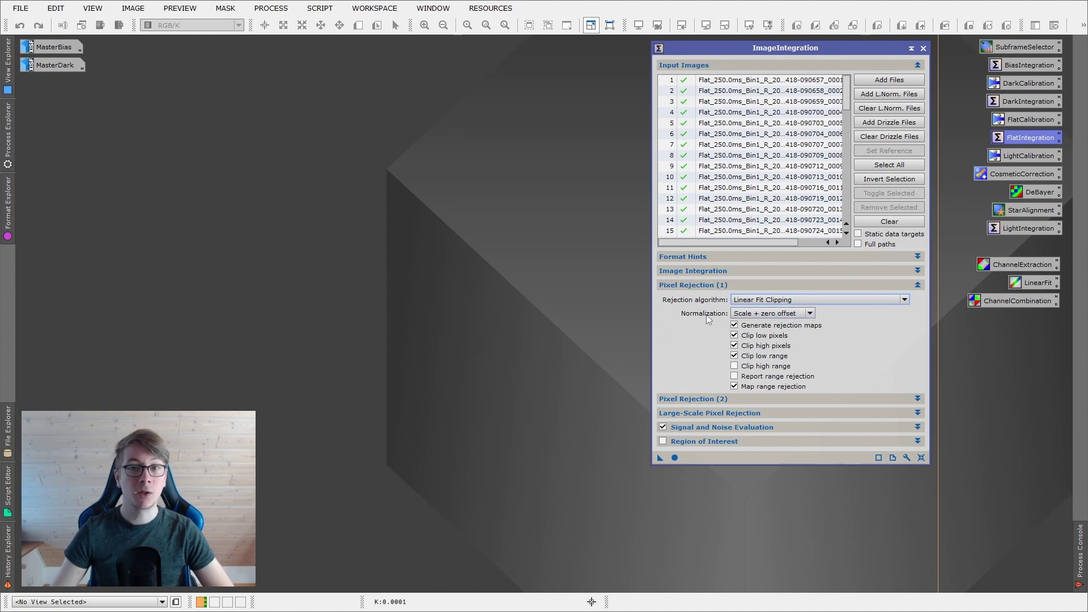
{"action": "left_click", "coordinate": [756, 315]}
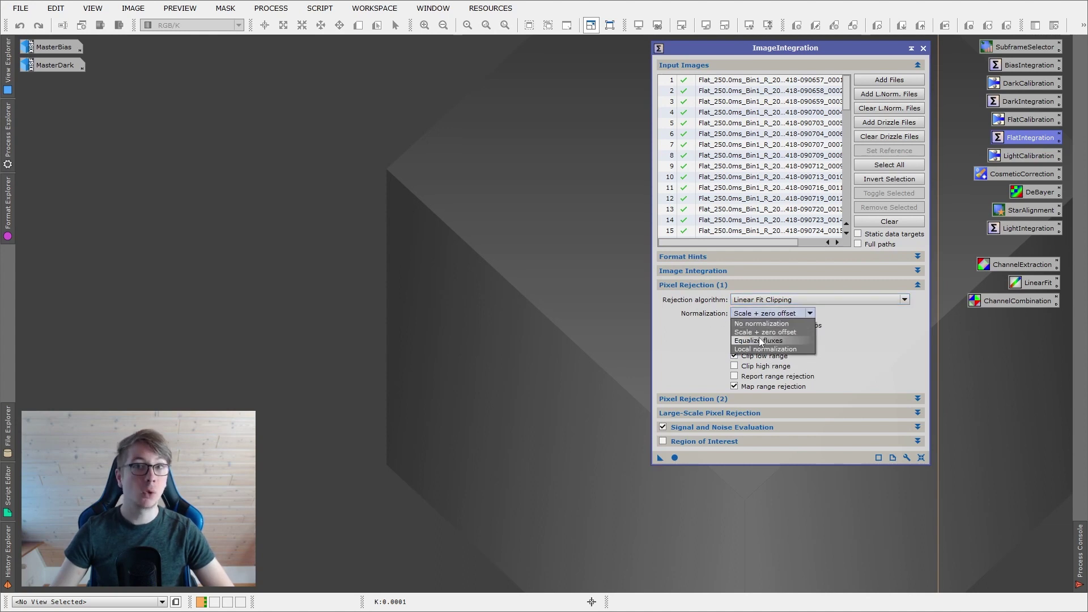
{"action": "left_click", "coordinate": [760, 341]}
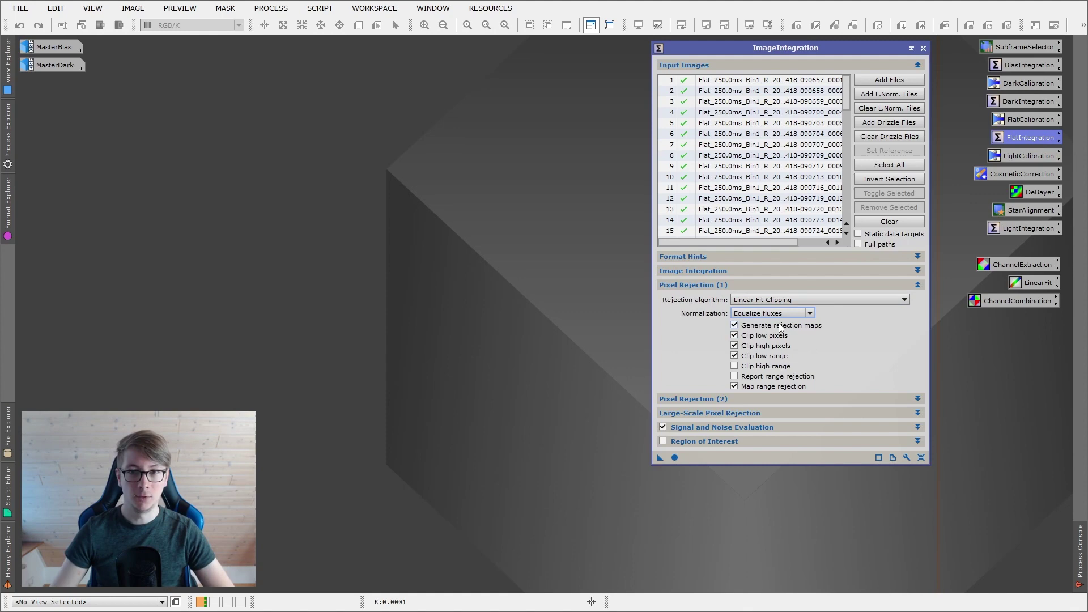
{"action": "left_click", "coordinate": [779, 327]}
{"action": "left_click", "coordinate": [662, 427]}
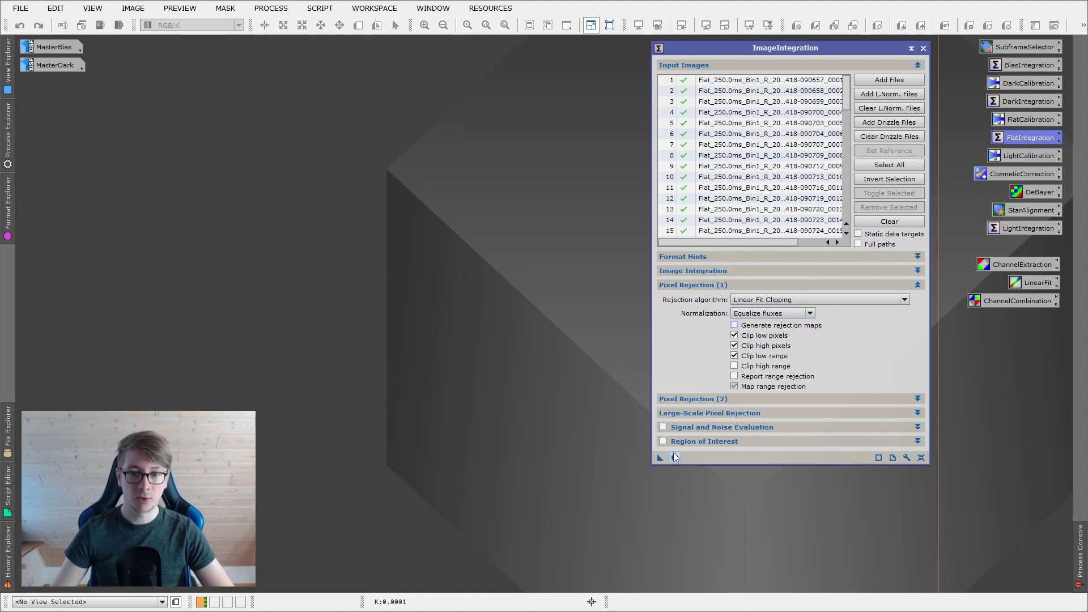
{"action": "left_click", "coordinate": [674, 457]}
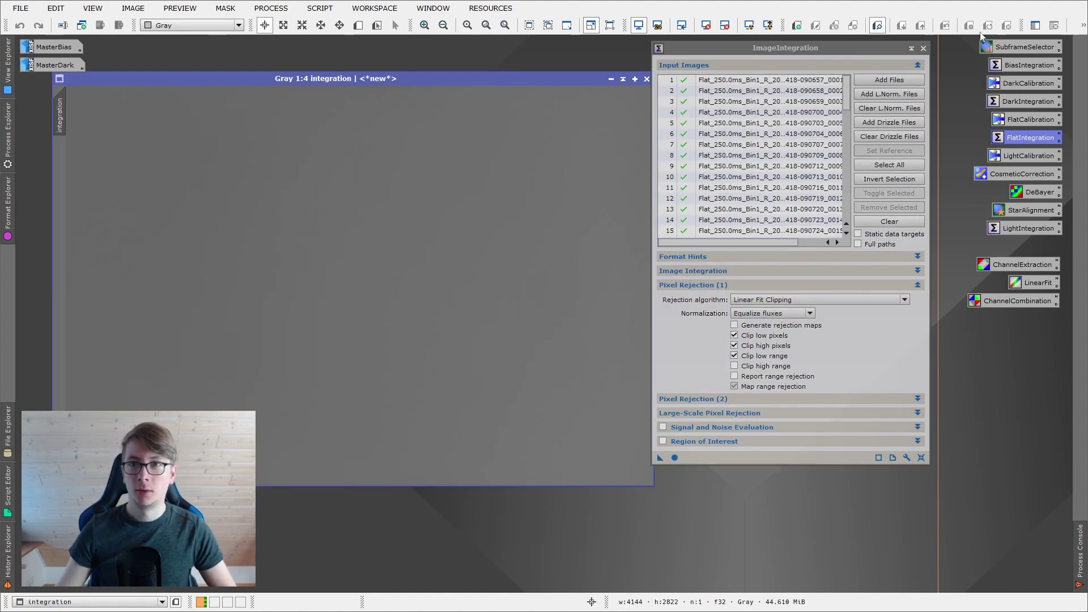
Close the integration tool and inspect the stacked flat with a temporary auto-stretch.
{"action": "left_click", "coordinate": [922, 47]}
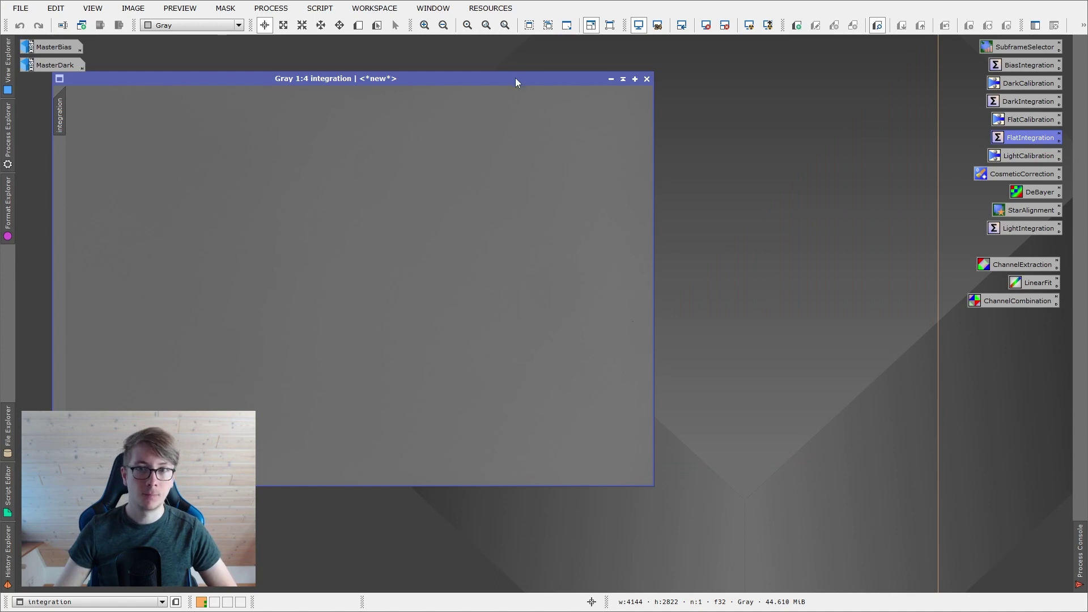
{"action": "left_click_drag", "start_coordinate": [527, 78], "coordinate": [791, 56]}
{"action": "left_click", "coordinate": [749, 25]}
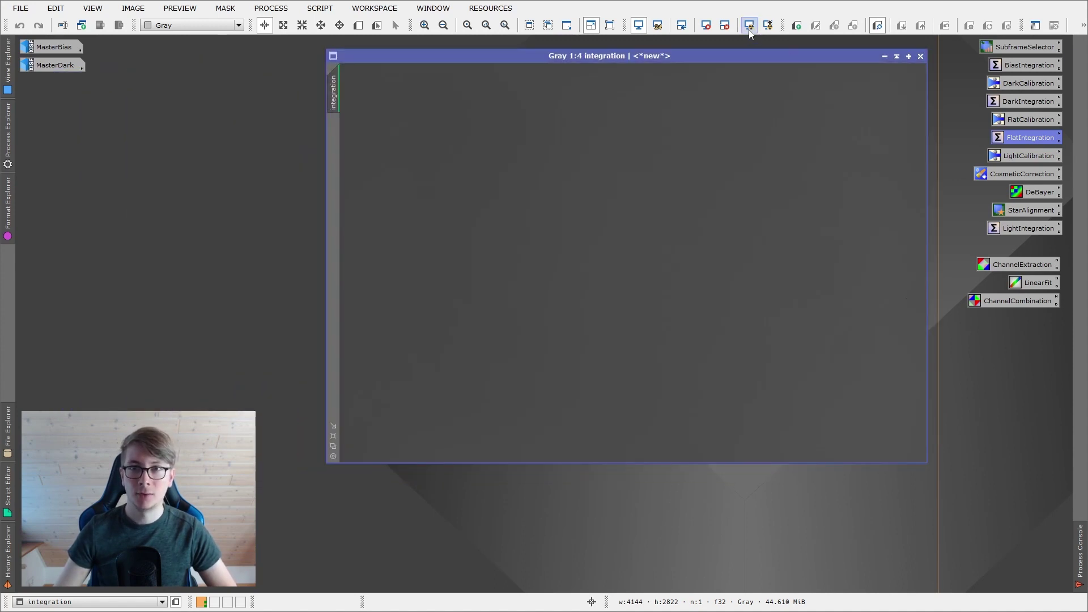
{"action": "left_click", "coordinate": [750, 28]}
{"action": "left_click", "coordinate": [749, 29]}
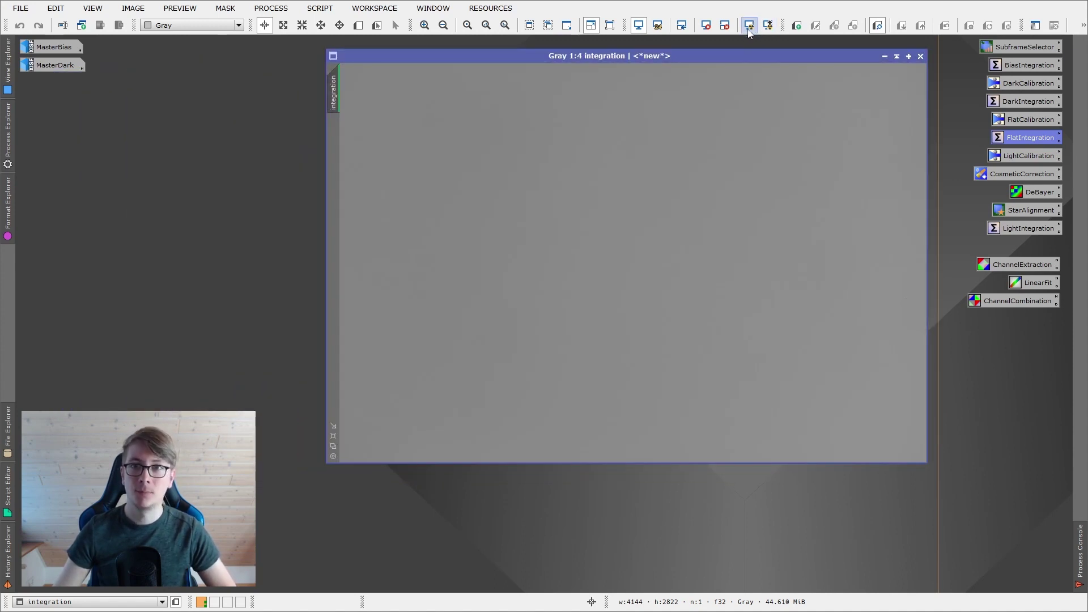
Minimize the flat, rename its icon MasterFlat, and place it below MasterDark.
{"action": "left_click", "coordinate": [885, 56]}
{"action": "double_click", "coordinate": [684, 267]}
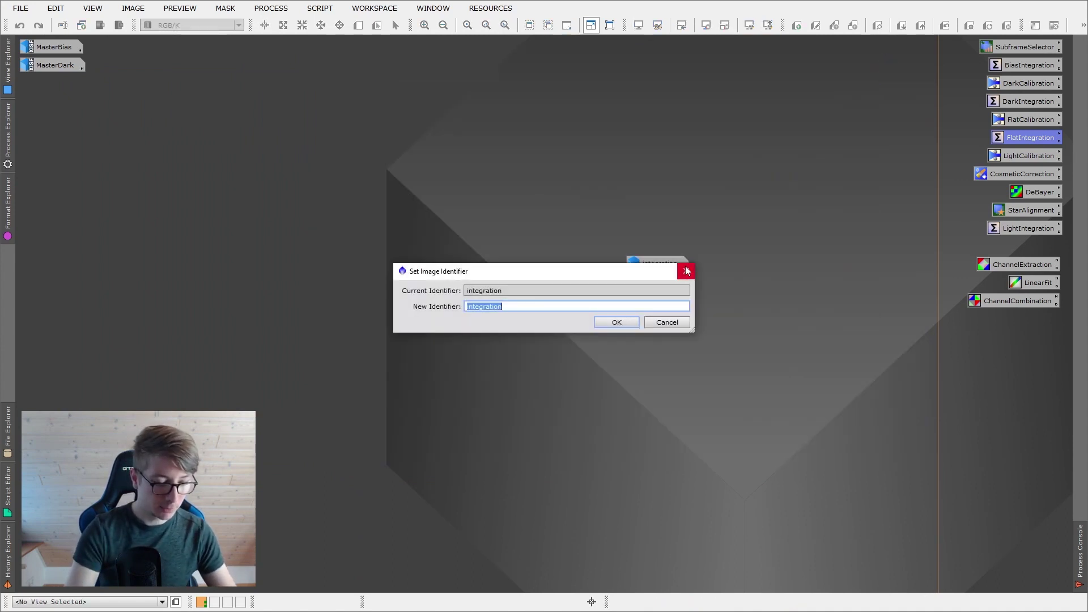
{"action": "type", "text": "Masterlat"}
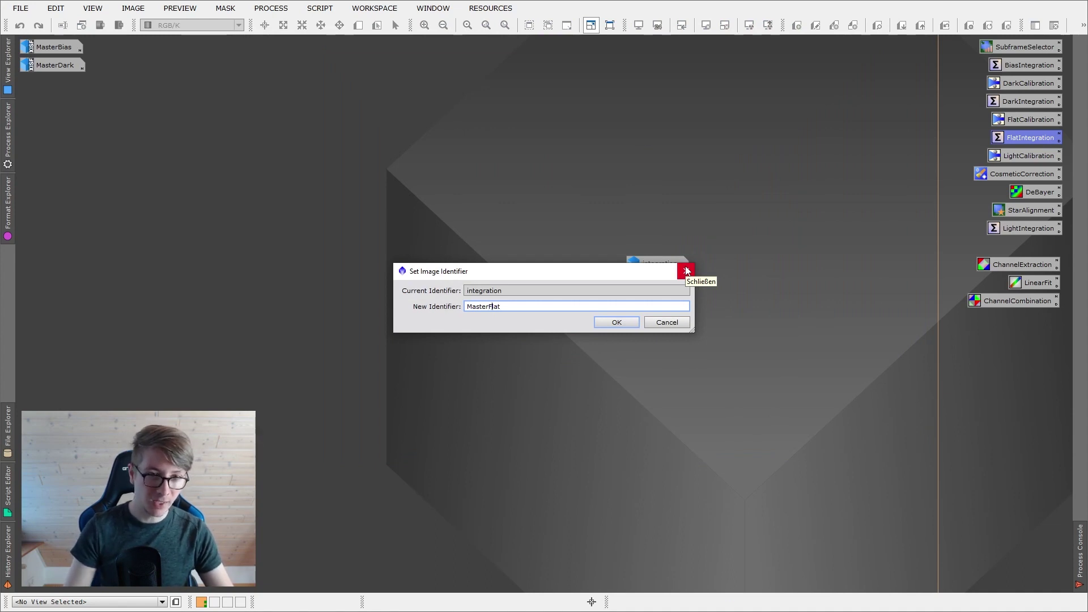
{"action": "key", "text": "Return"}
{"action": "left_click_drag", "start_coordinate": [657, 264], "coordinate": [520, 163]}
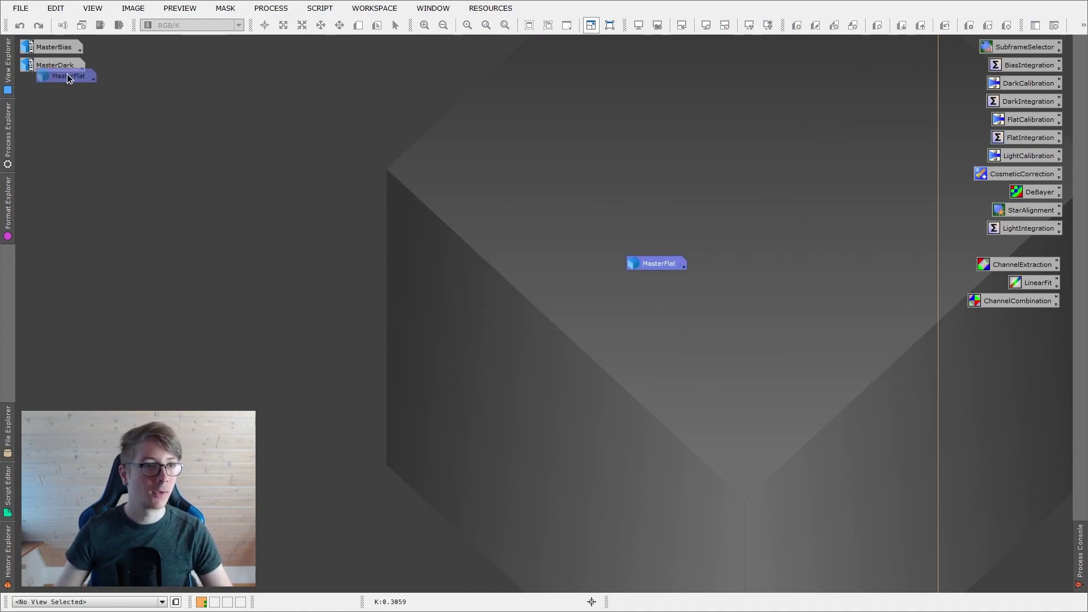
Save the master flat as MasterFlat.xisf, then minimize it with its icon under MasterDark.
{"action": "double_click", "coordinate": [52, 81]}
{"action": "left_click", "coordinate": [20, 8]}
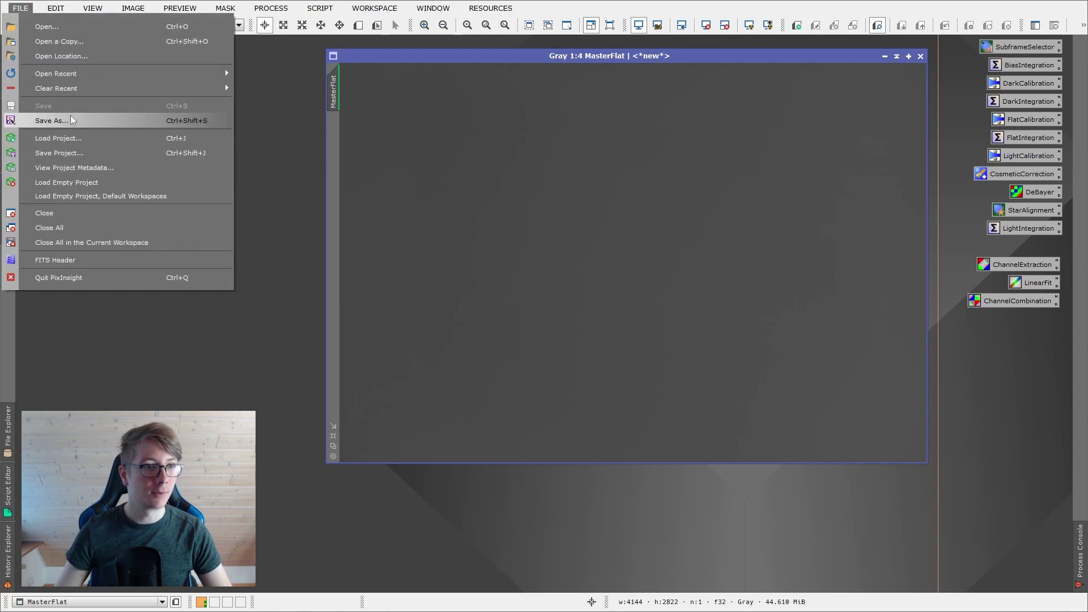
{"action": "left_click", "coordinate": [71, 120]}
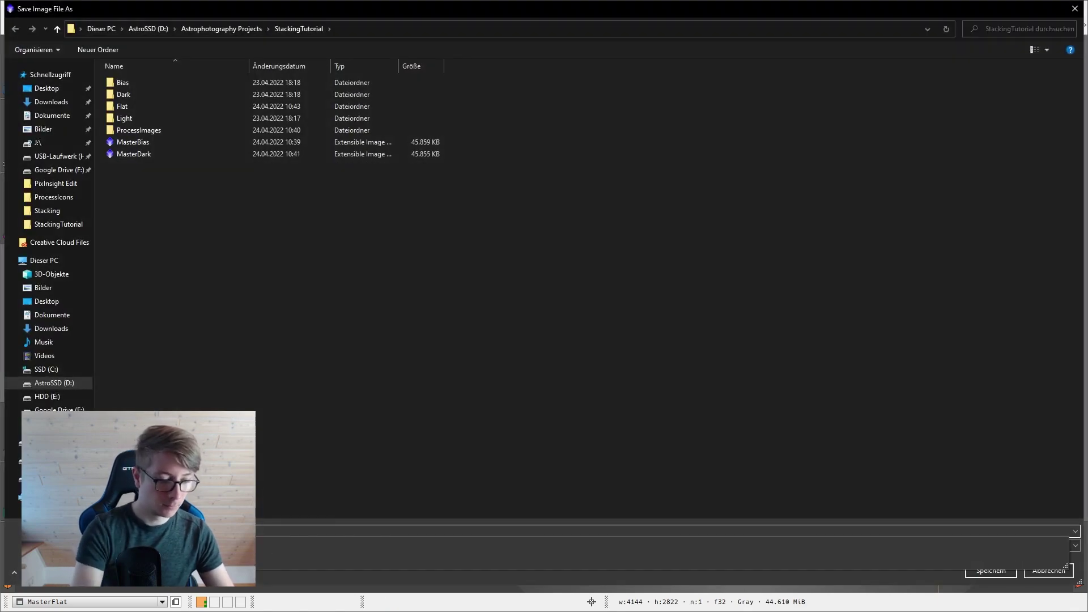
{"action": "key", "text": "Return"}
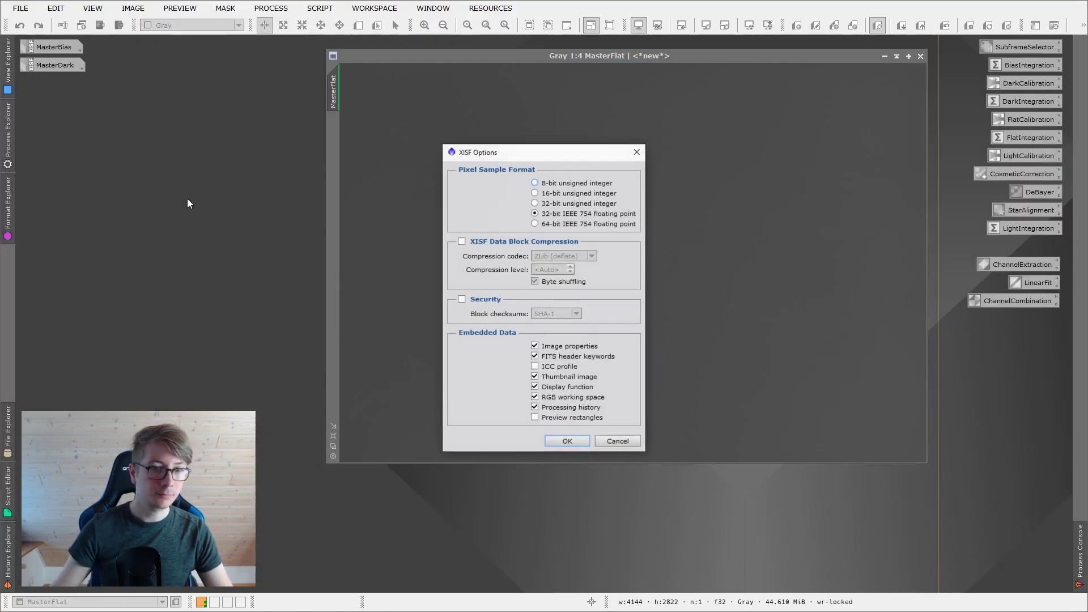
{"action": "left_click", "coordinate": [566, 438]}
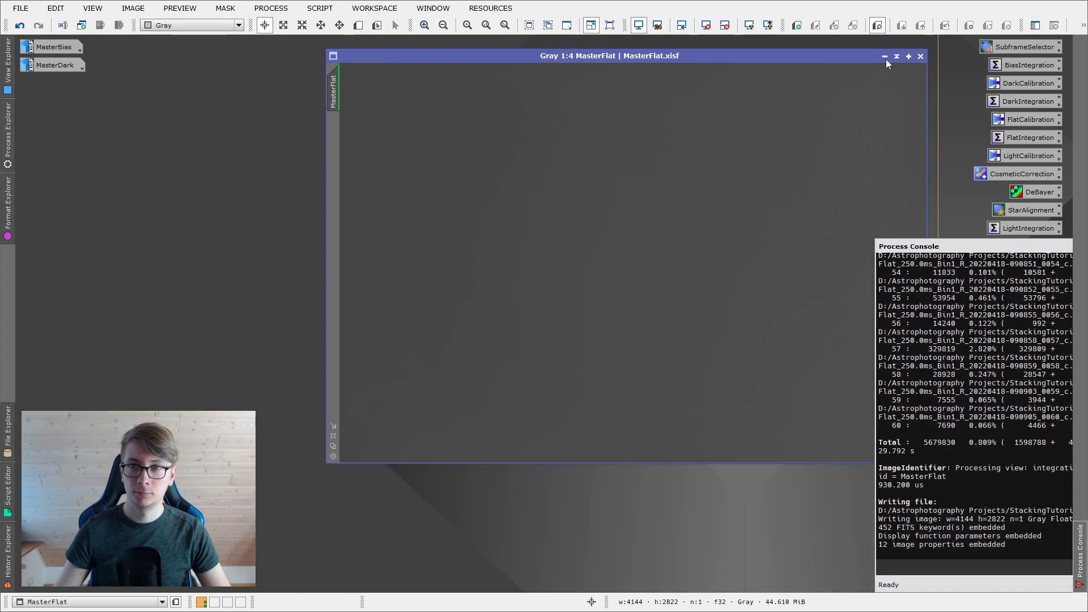
{"action": "left_click", "coordinate": [884, 57]}
{"action": "left_click_drag", "start_coordinate": [58, 82], "coordinate": [56, 83]}
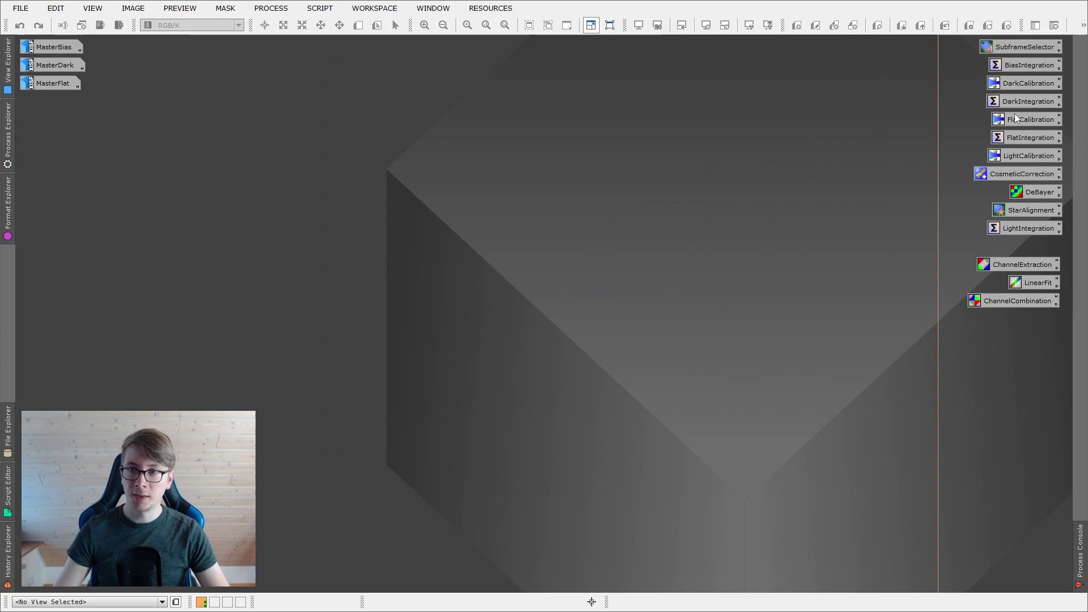
Load every frame in the Light folder as targets of the light calibration.
{"action": "double_click", "coordinate": [1017, 158]}
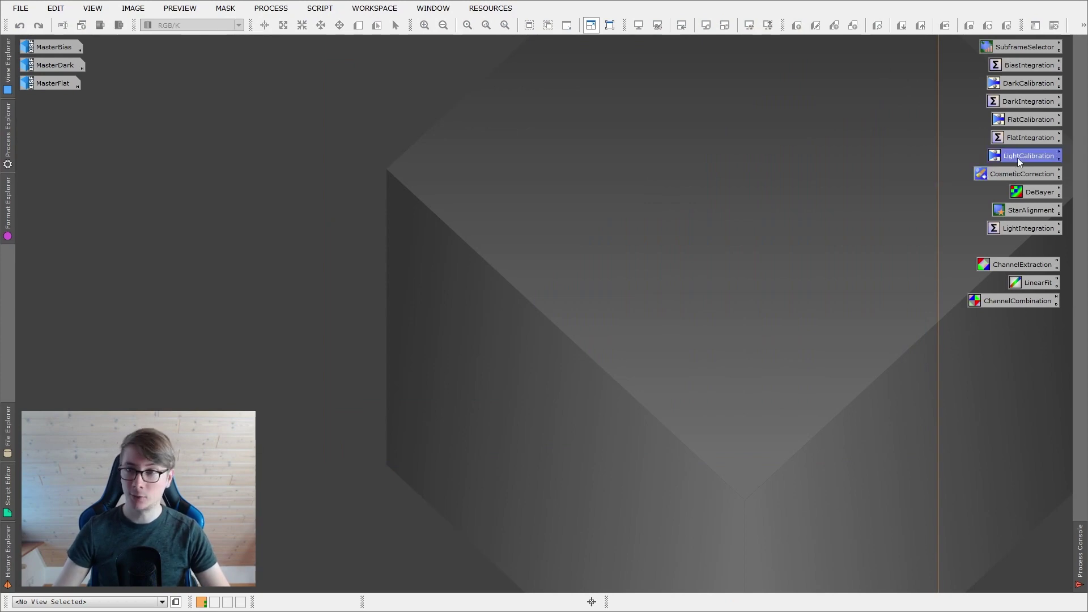
{"action": "left_click", "coordinate": [872, 77]}
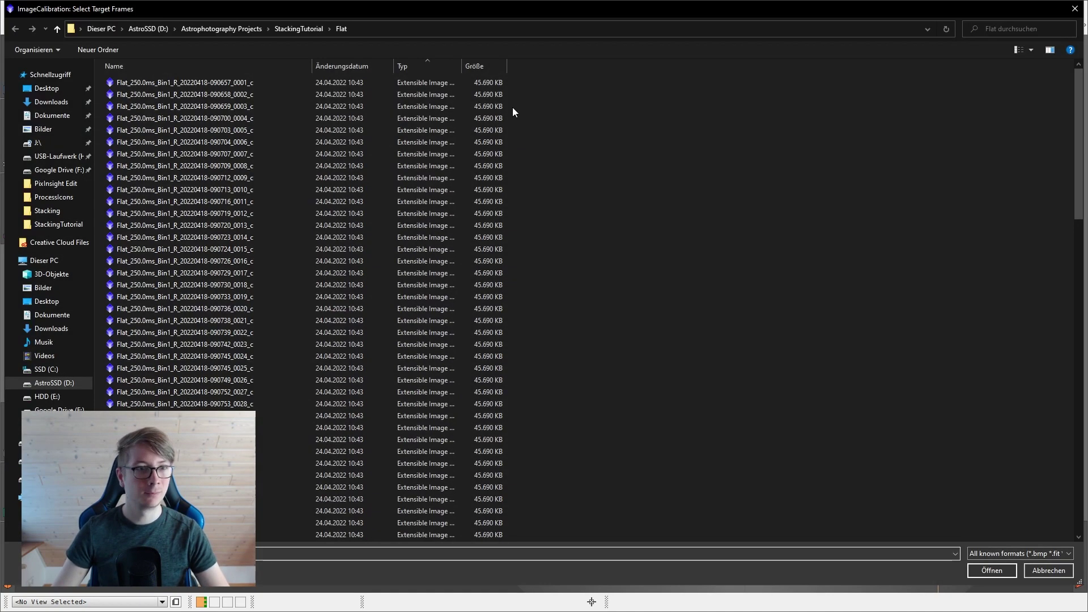
{"action": "left_click", "coordinate": [294, 29]}
{"action": "double_click", "coordinate": [131, 118]}
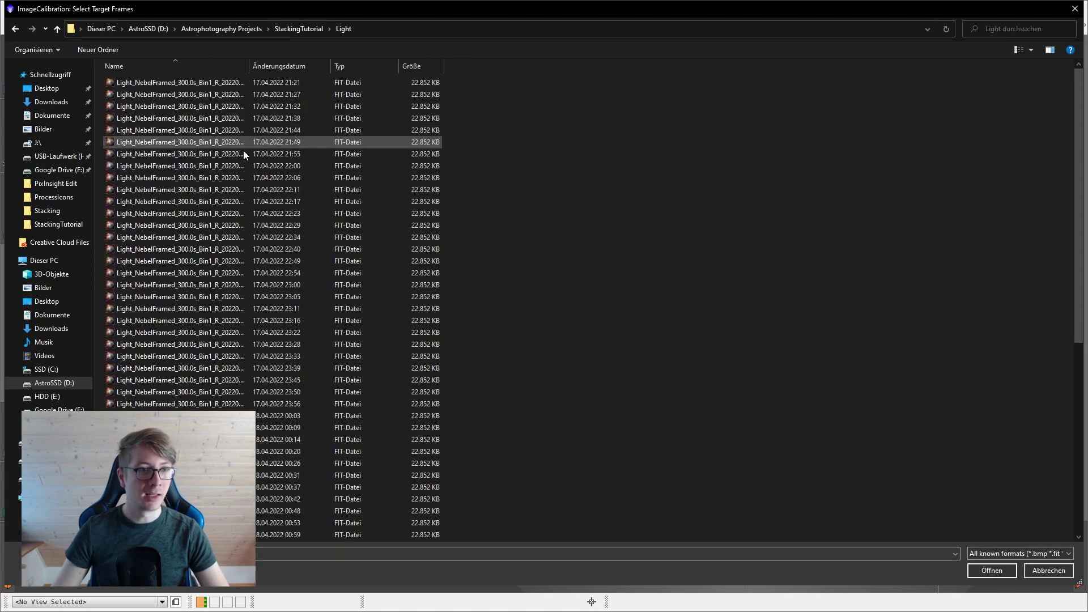
{"action": "key", "text": "ctrl+a"}
{"action": "left_click", "coordinate": [984, 568]}
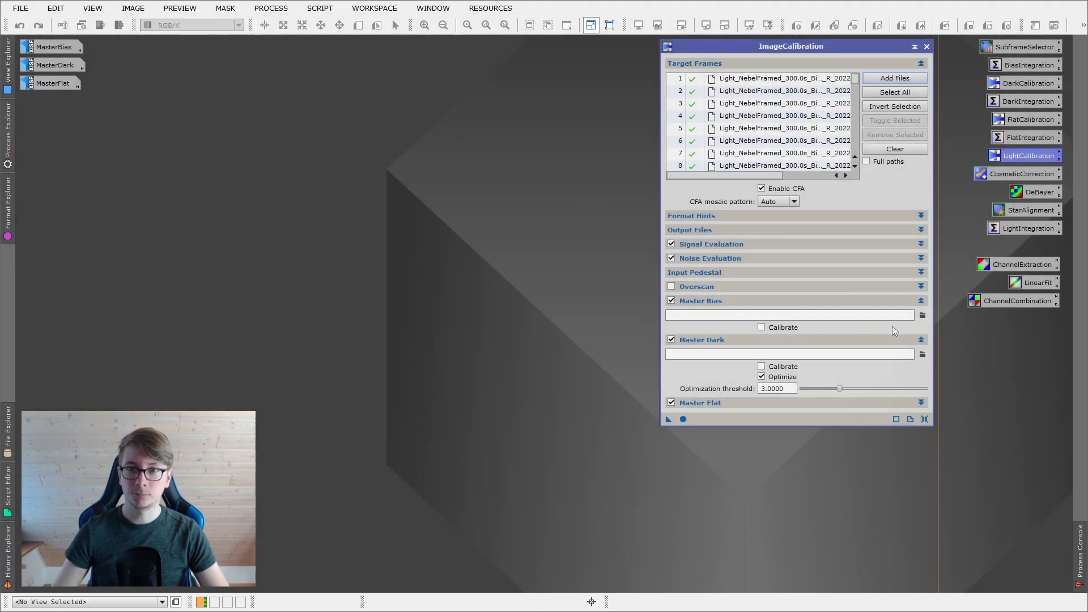
Turn off noise evaluation and set MasterBias and MasterDark as master bias and dark.
{"action": "left_click", "coordinate": [671, 258]}
{"action": "left_click", "coordinate": [923, 316]}
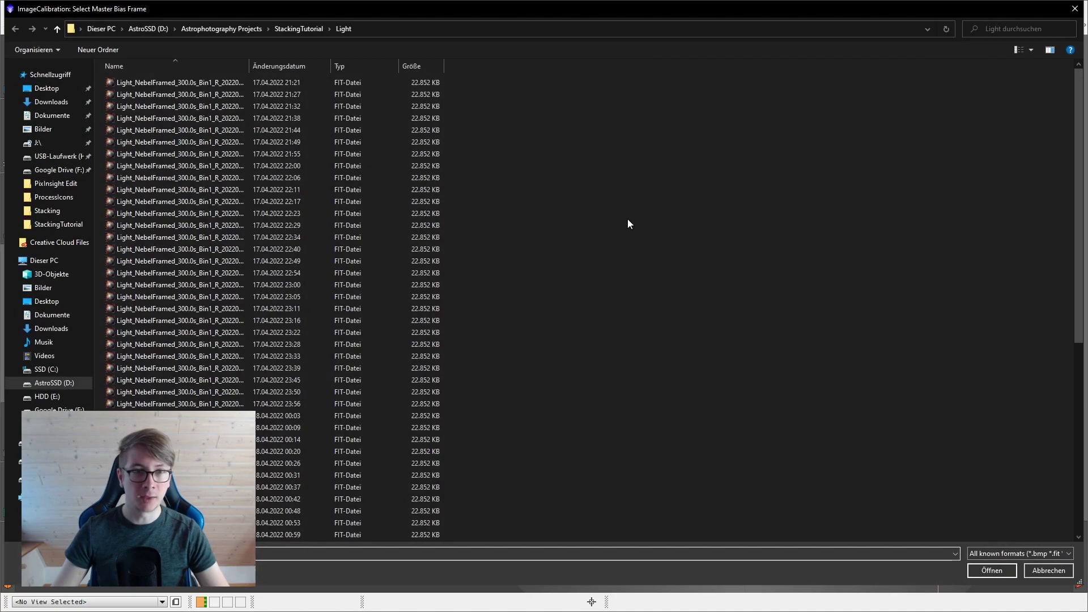
{"action": "left_click", "coordinate": [298, 29]}
{"action": "left_click", "coordinate": [151, 145]}
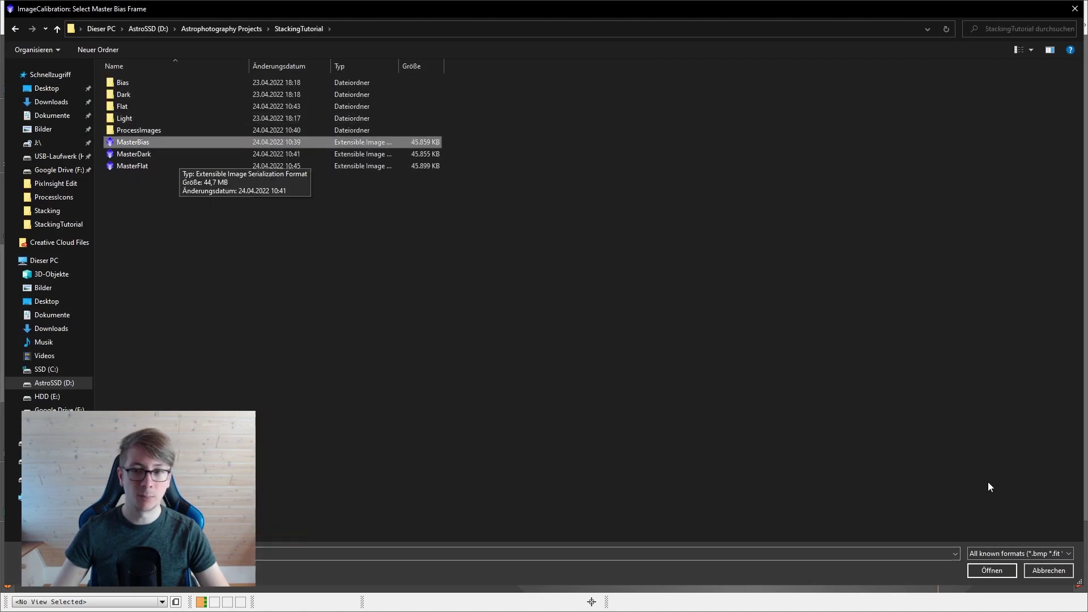
{"action": "left_click", "coordinate": [991, 571]}
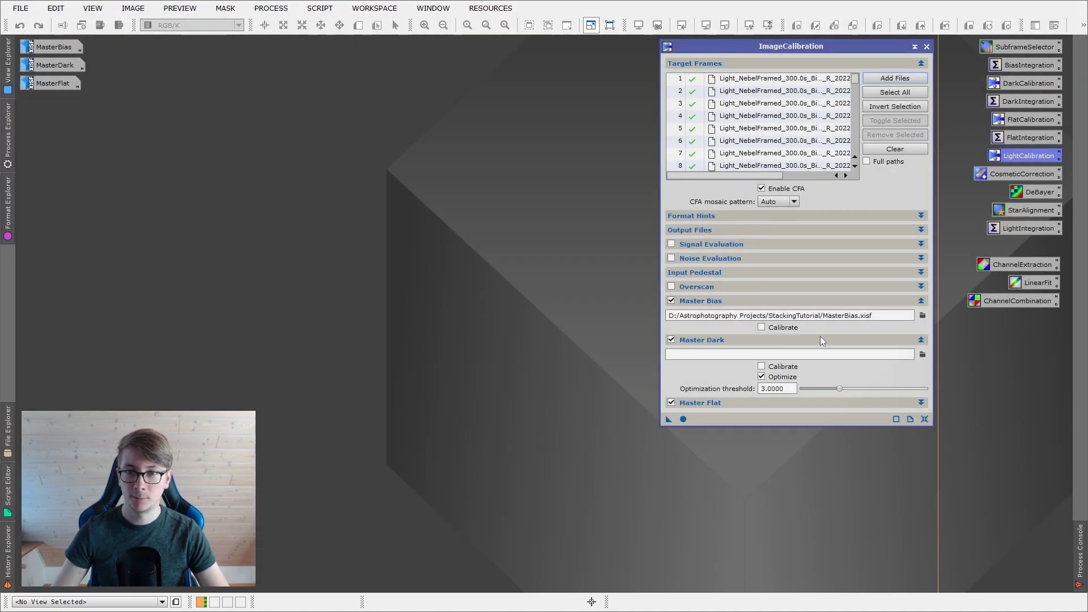
{"action": "left_click", "coordinate": [922, 354]}
{"action": "left_click", "coordinate": [226, 154]}
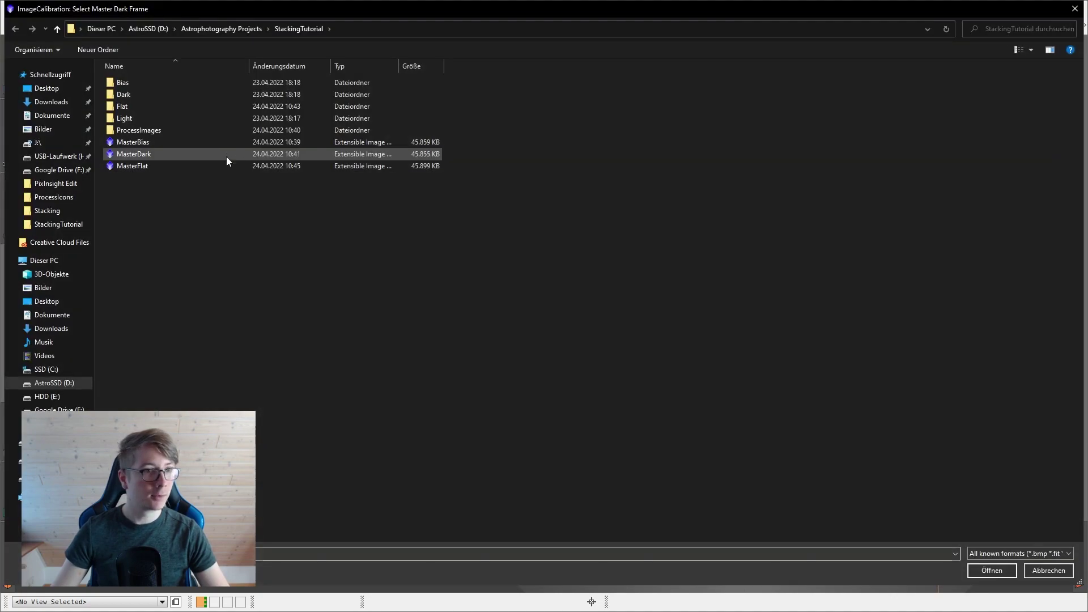
{"action": "left_click", "coordinate": [990, 571]}
Set MasterFlat as the master flat and calibrate all light frames.
{"action": "left_click", "coordinate": [920, 403]}
{"action": "left_click", "coordinate": [922, 417]}
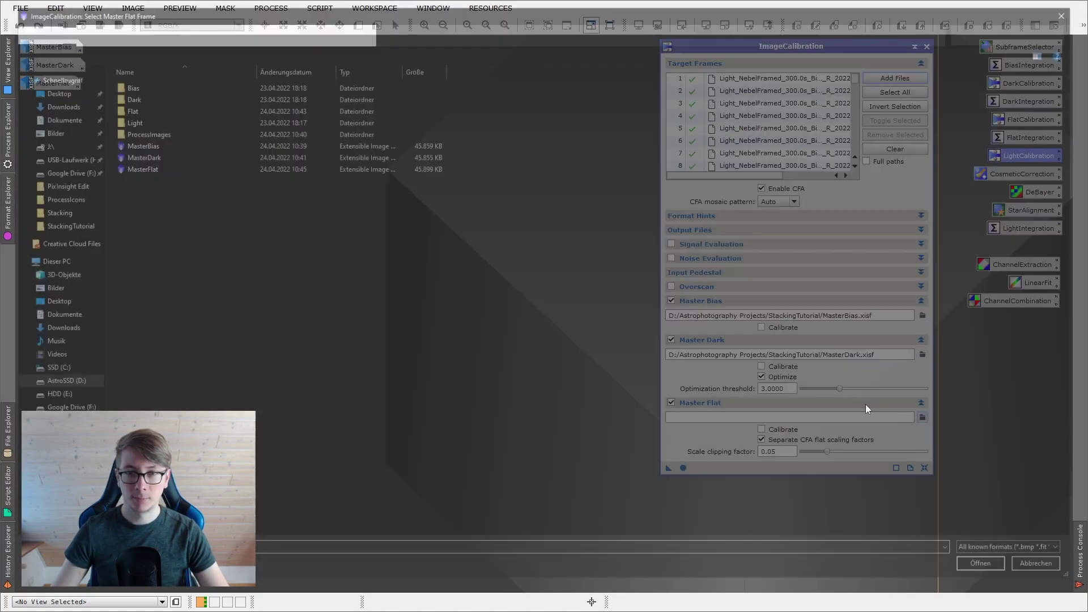
{"action": "left_click", "coordinate": [192, 165]}
{"action": "left_click", "coordinate": [975, 570]}
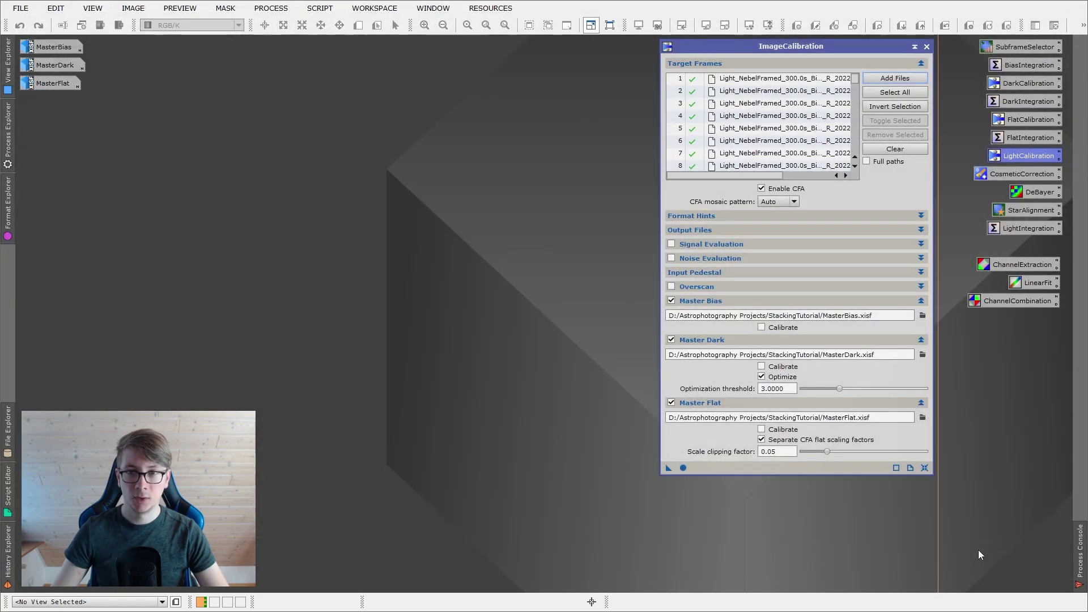
{"action": "left_click", "coordinate": [684, 468]}
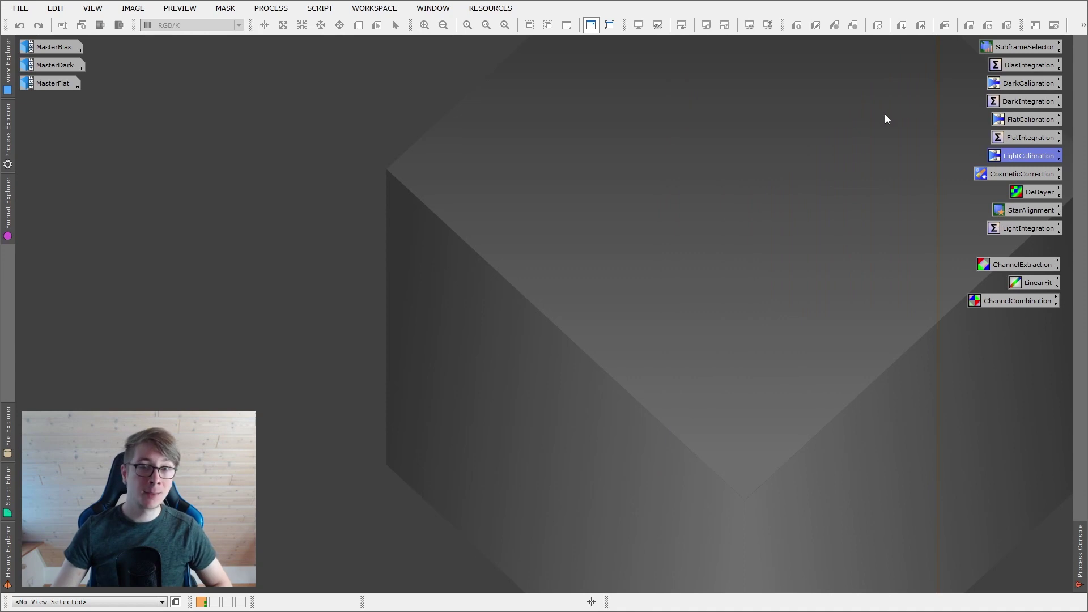
Add all calibrated light frames from the Light folder as CosmeticCorrection targets.
{"action": "left_click", "coordinate": [885, 115]}
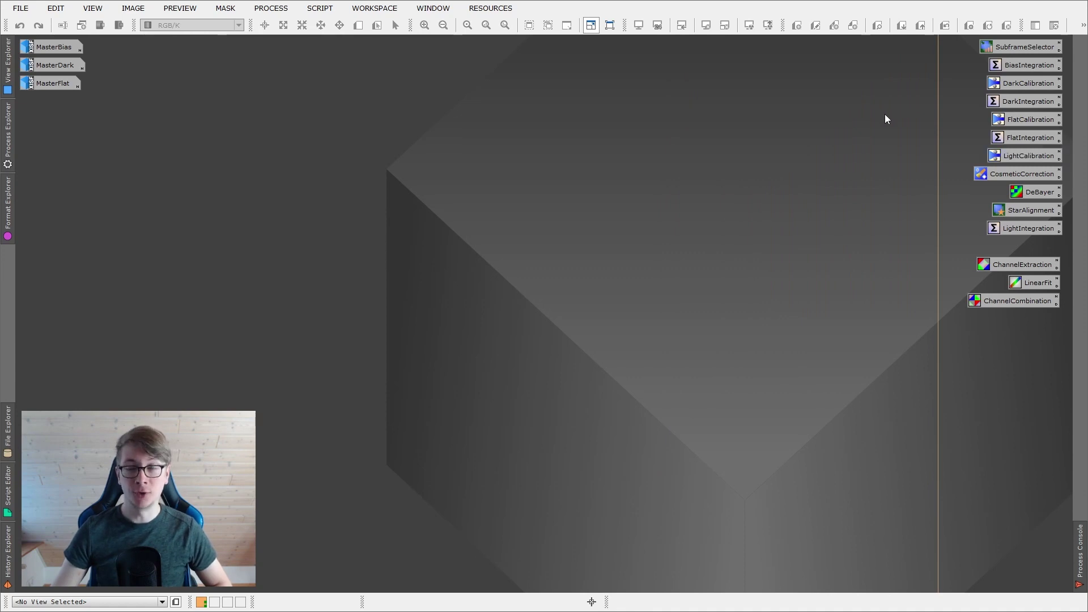
{"action": "double_click", "coordinate": [1014, 180]}
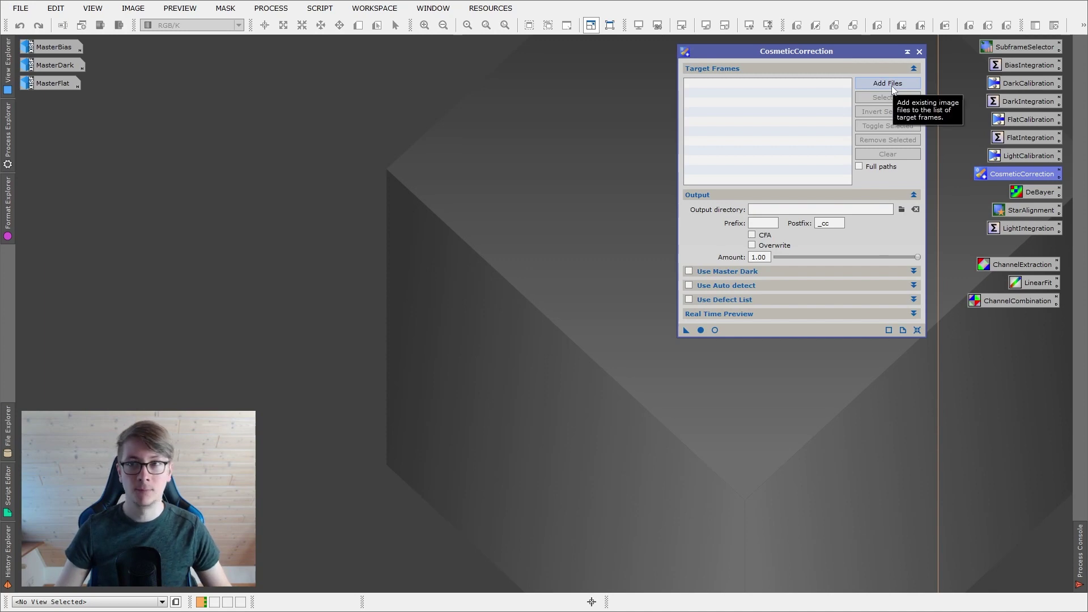
{"action": "left_click", "coordinate": [875, 90]}
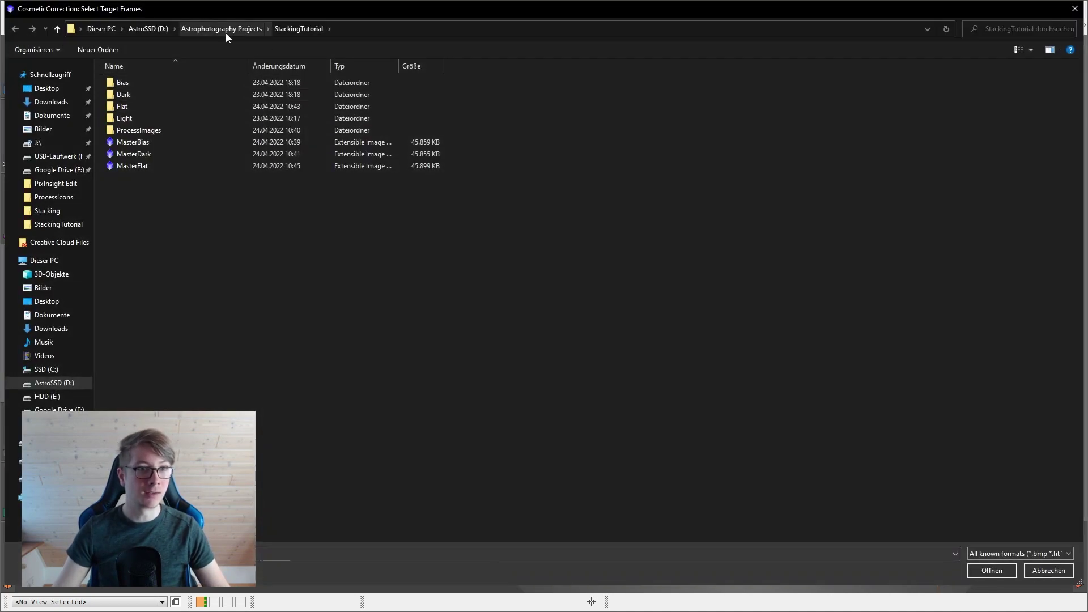
{"action": "double_click", "coordinate": [156, 118]}
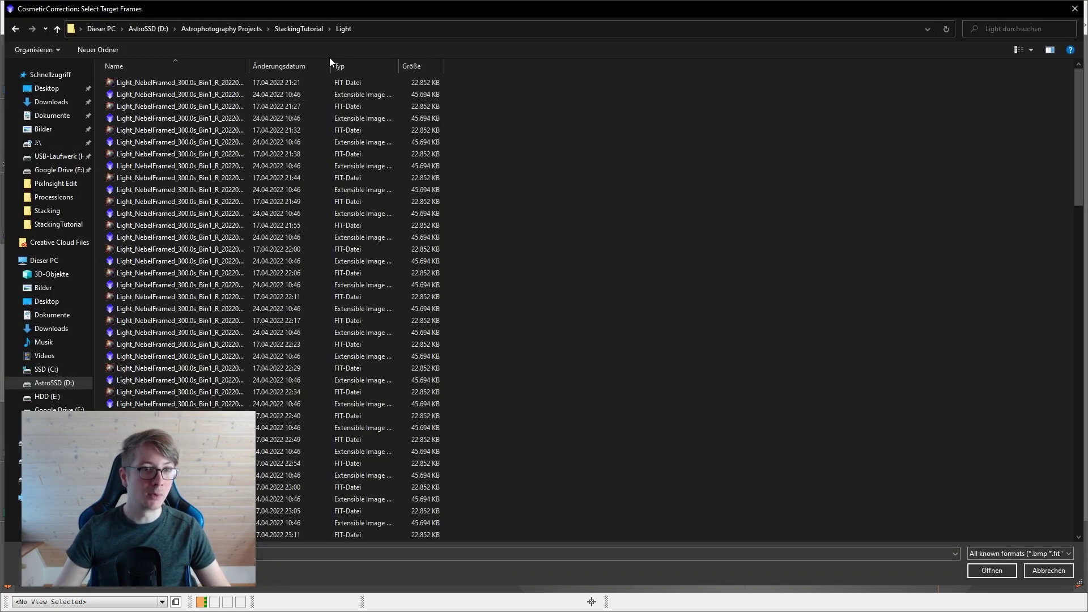
{"action": "left_click", "coordinate": [349, 64]}
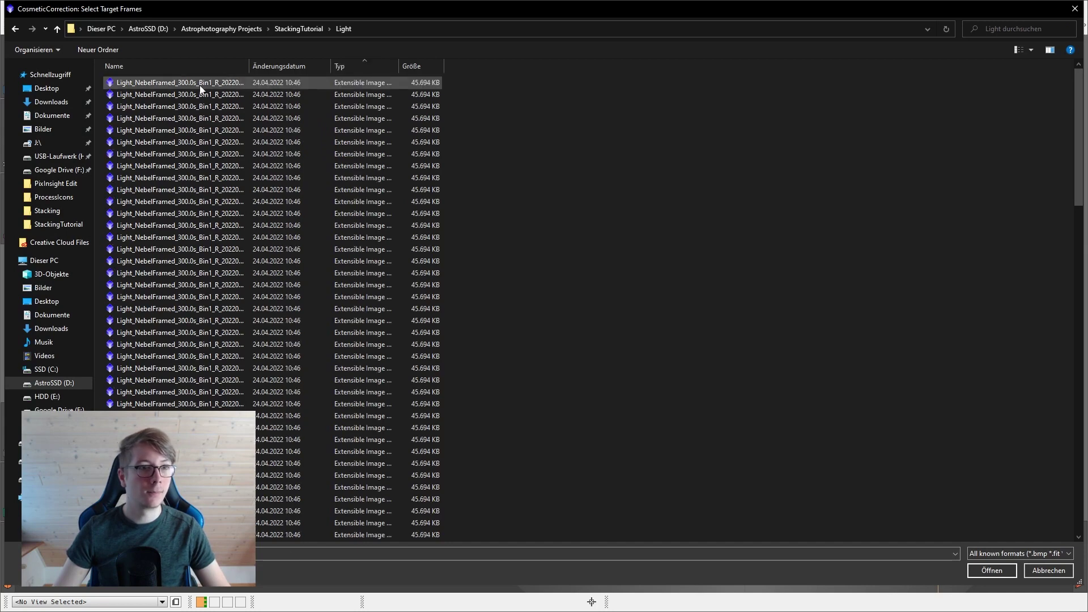
{"action": "left_click", "coordinate": [238, 83]}
{"action": "scroll", "coordinate": [244, 281], "scroll_direction": "down", "scroll_amount": 6}
{"action": "left_click", "coordinate": [239, 285], "text": "shift"}
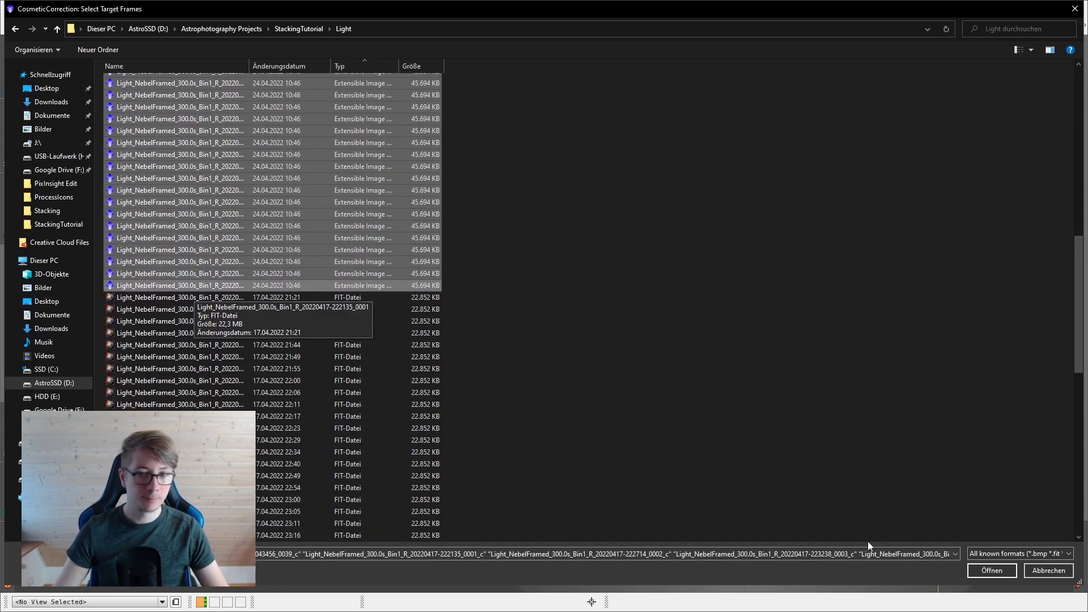
{"action": "left_click", "coordinate": [983, 570]}
Send corrected frames to the ProcessImages folder and enable automatic hot/cold pixel detection.
{"action": "left_click", "coordinate": [901, 210]}
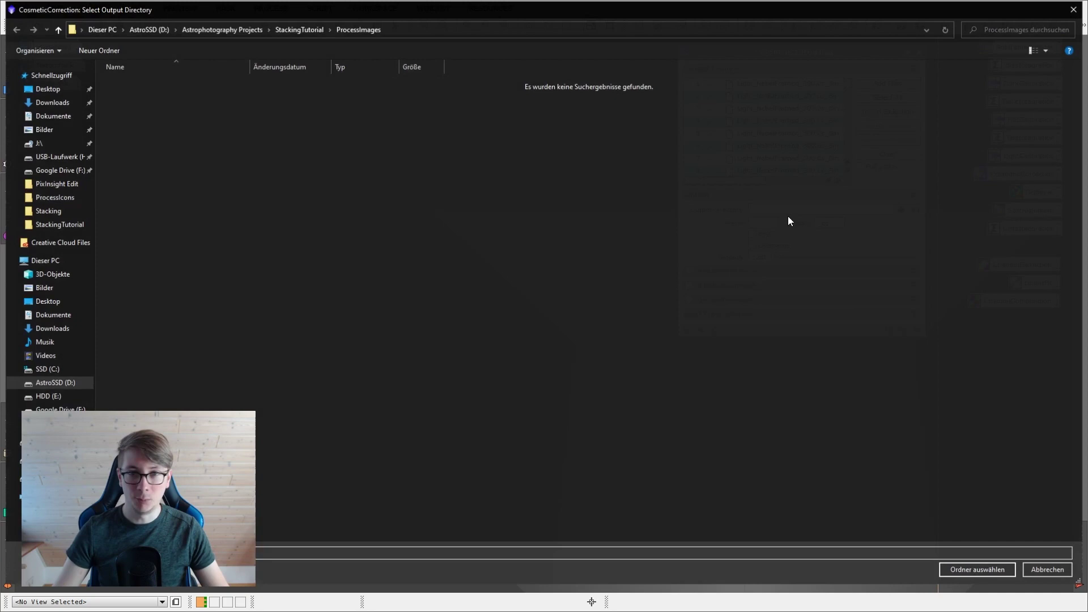
{"action": "left_click", "coordinate": [306, 31]}
{"action": "double_click", "coordinate": [131, 131]}
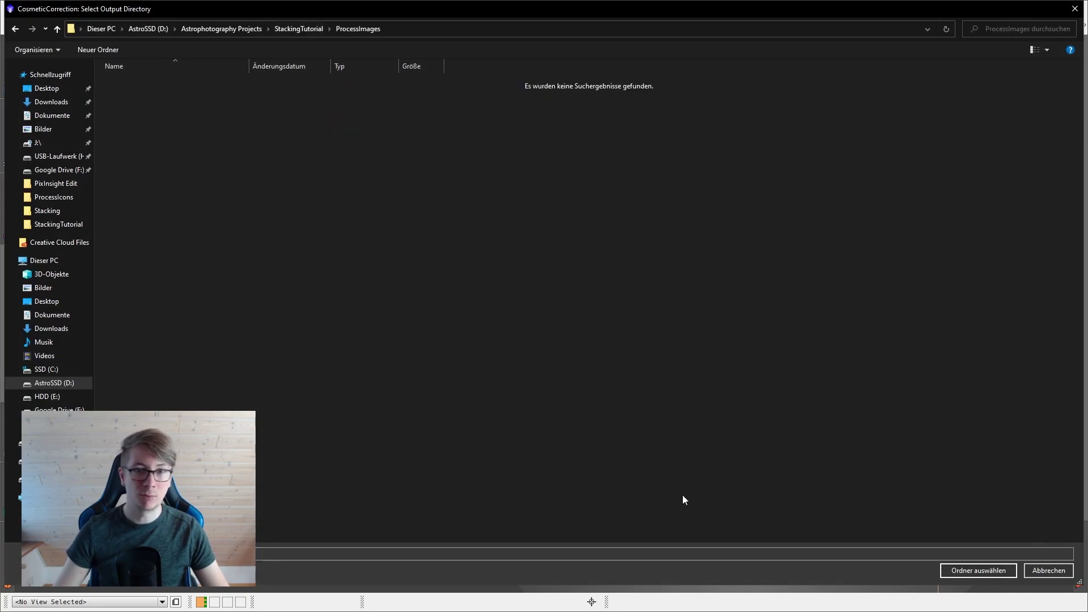
{"action": "left_click", "coordinate": [976, 573]}
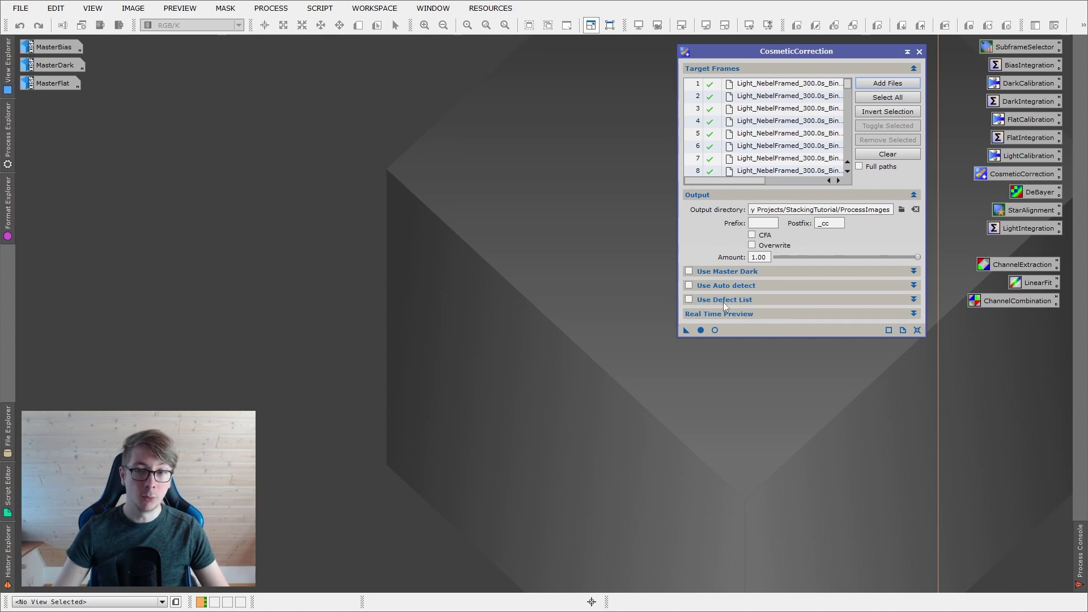
{"action": "left_click", "coordinate": [688, 285]}
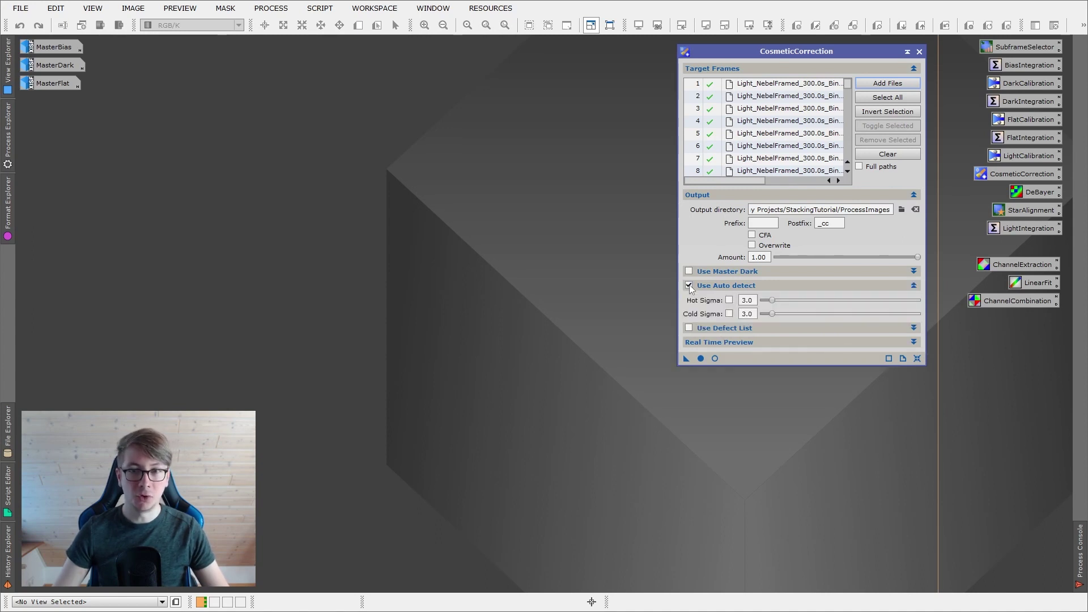
Preview the correction live on a region of the first light frame with hot detection on.
{"action": "double_click", "coordinate": [764, 84]}
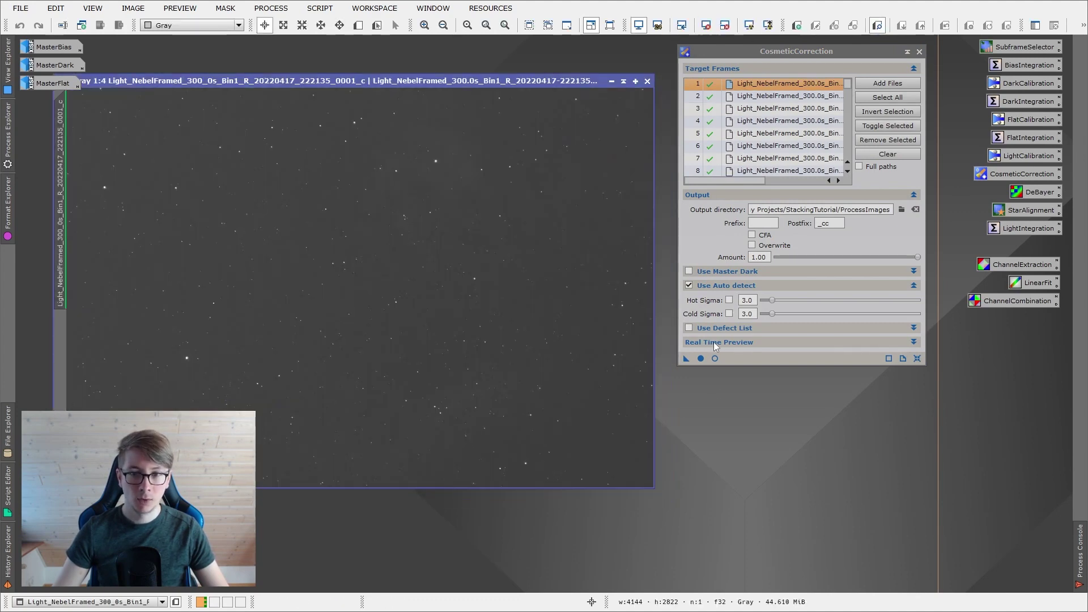
{"action": "left_click", "coordinate": [715, 343]}
{"action": "left_click", "coordinate": [715, 392]}
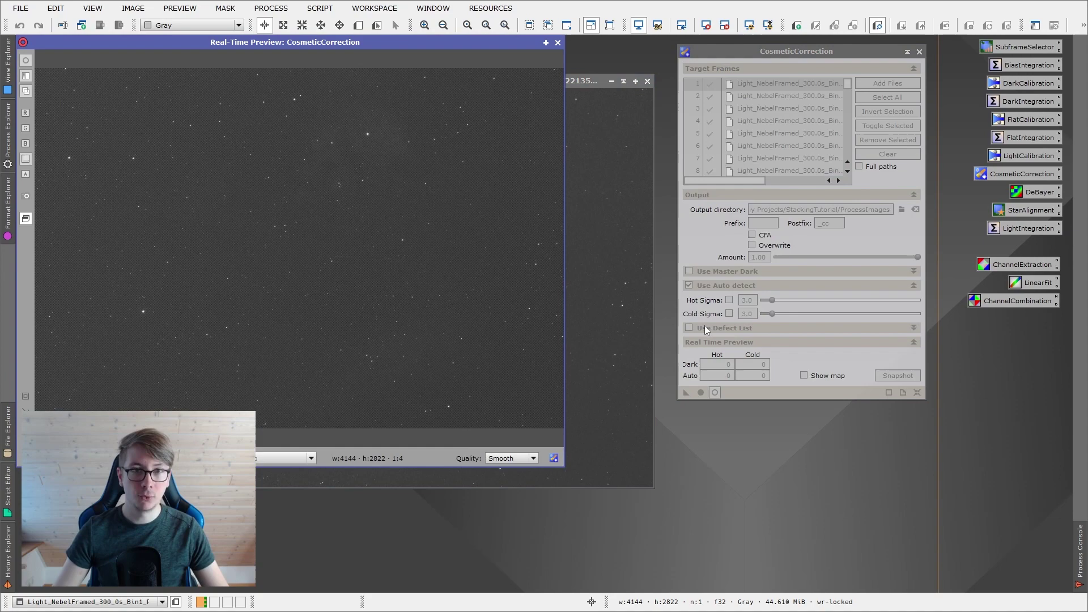
{"action": "left_click_drag", "start_coordinate": [386, 39], "coordinate": [435, 73]}
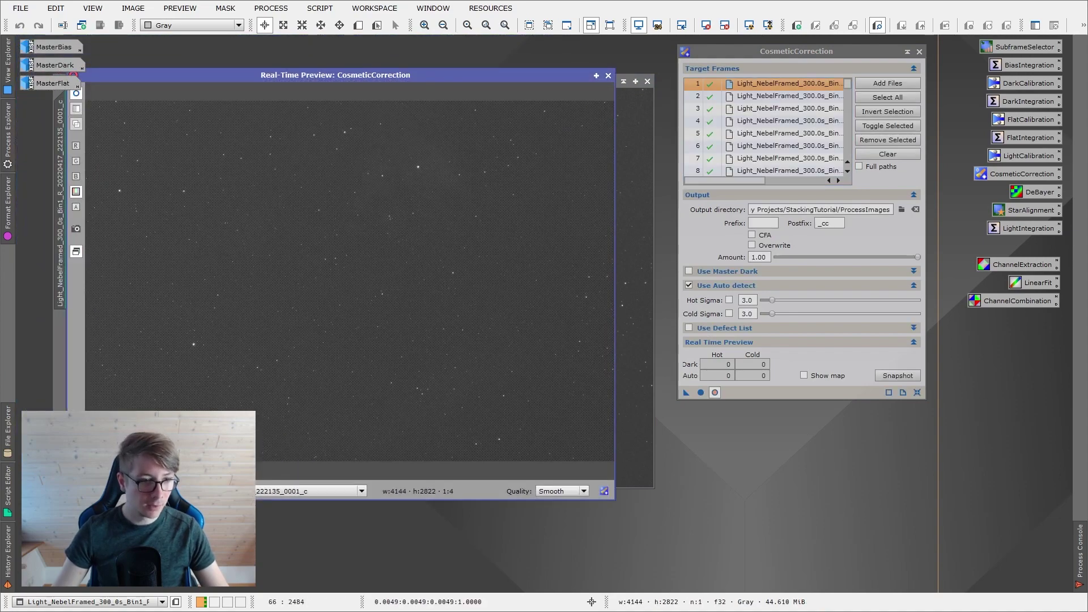
{"action": "left_click_drag", "start_coordinate": [312, 138], "coordinate": [593, 337]}
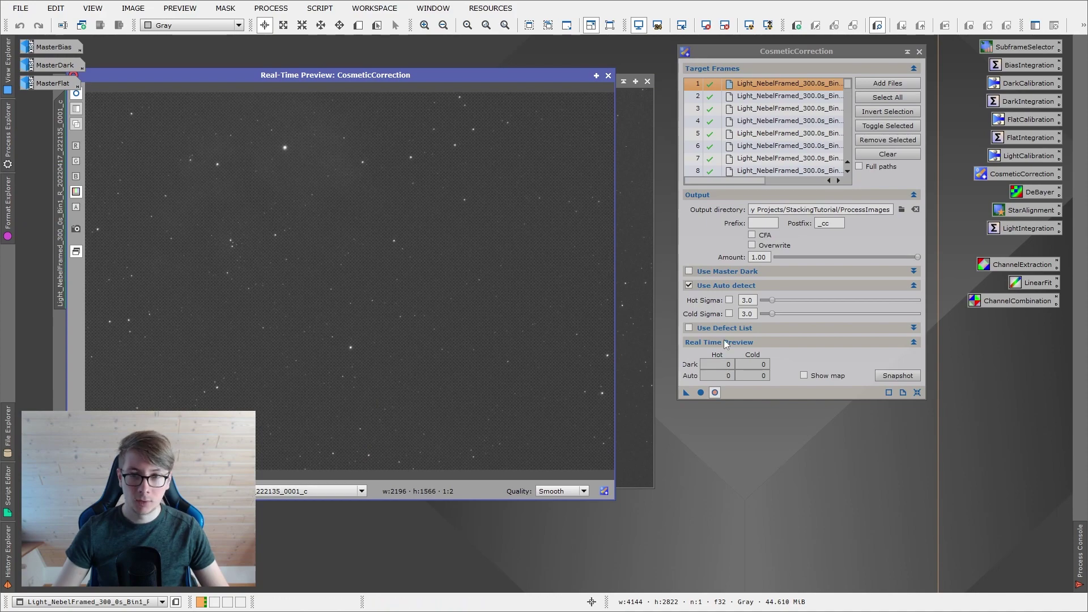
{"action": "left_click", "coordinate": [729, 300]}
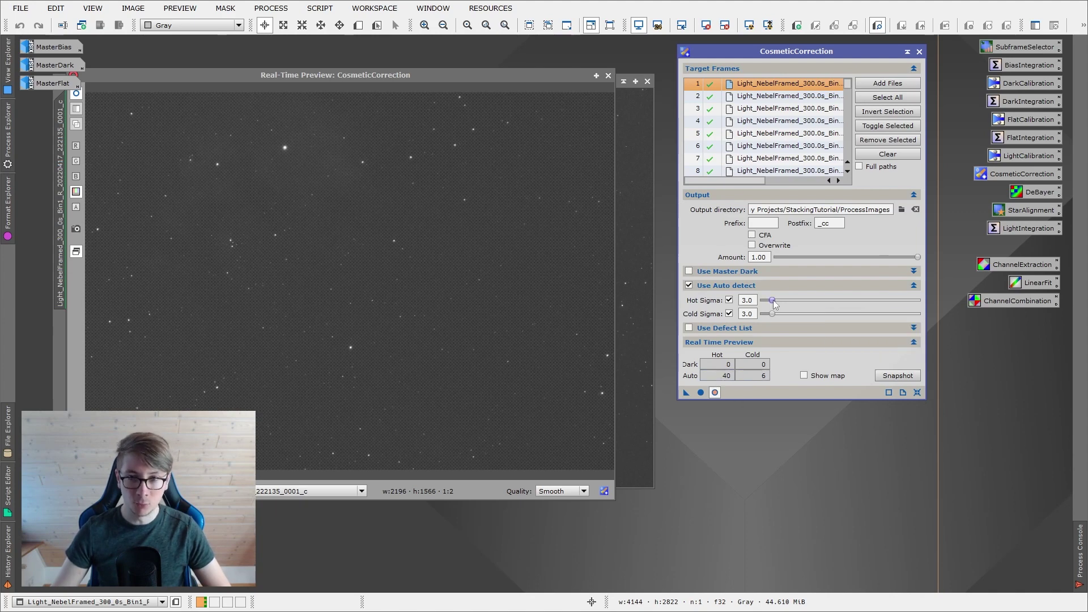
Adjust Hot Sigma through 2.4 and 2.3, settling on 2.2.
{"action": "mouse_move", "coordinate": [775, 303]}
{"action": "left_mouse_down"}
{"action": "mouse_move", "coordinate": [813, 304]}
{"action": "mouse_move", "coordinate": [775, 306]}
{"action": "left_mouse_up"}
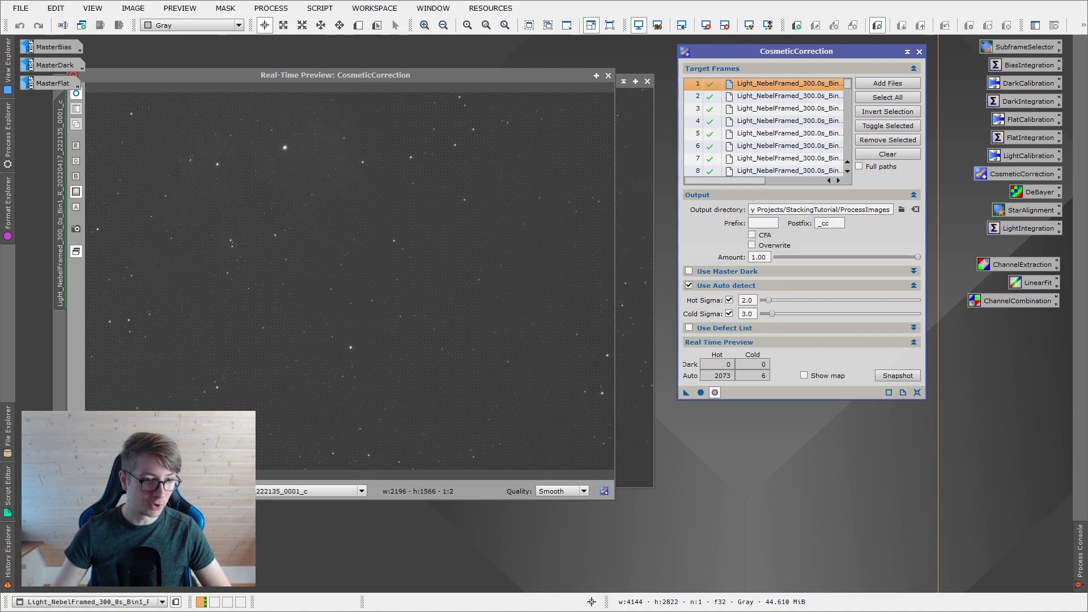
{"action": "left_click", "coordinate": [90, 457]}
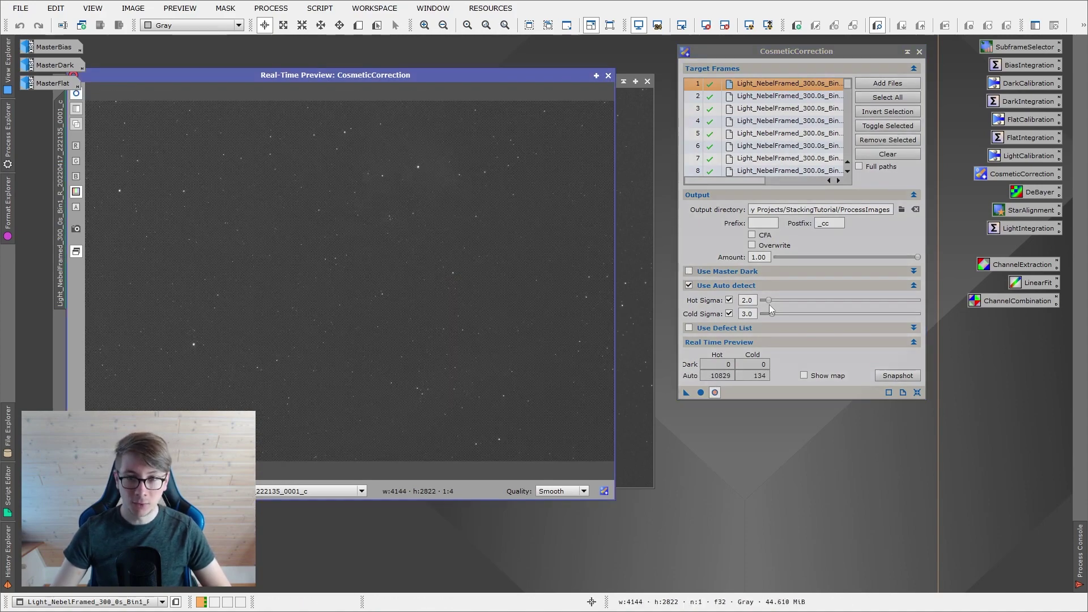
{"action": "left_click_drag", "start_coordinate": [771, 305], "coordinate": [774, 306]}
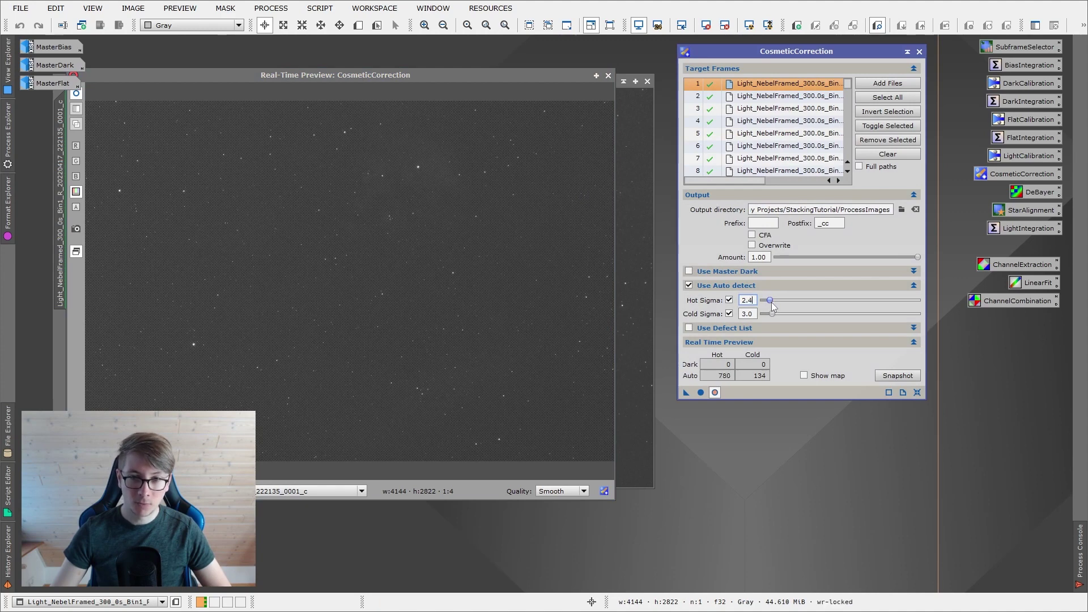
{"action": "left_click", "coordinate": [753, 302]}
{"action": "key", "text": "BackSpace"}
{"action": "type", "text": "3"}
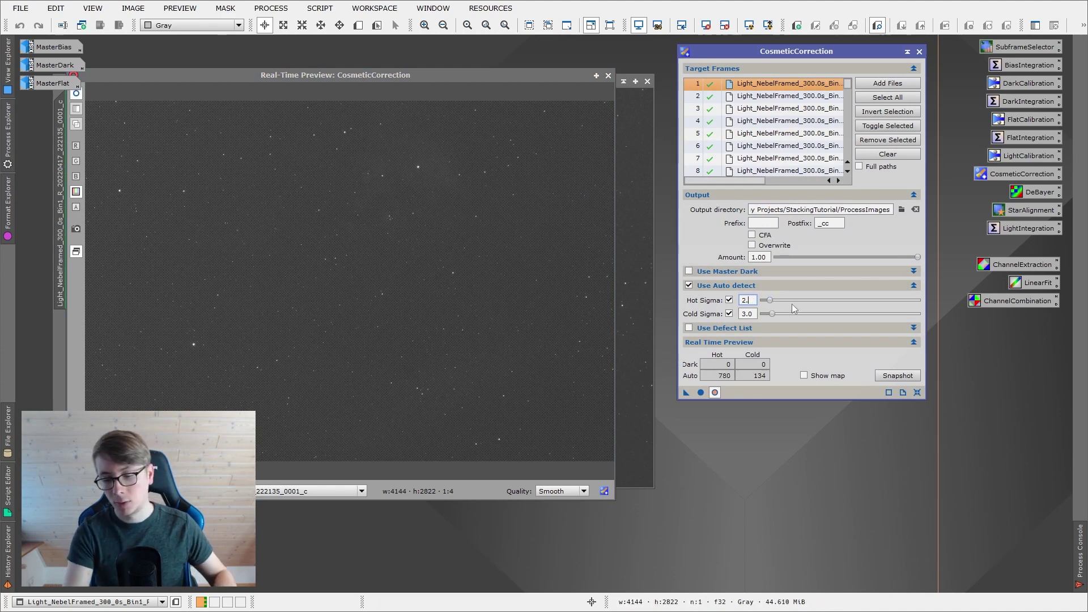
{"action": "key", "text": "Return"}
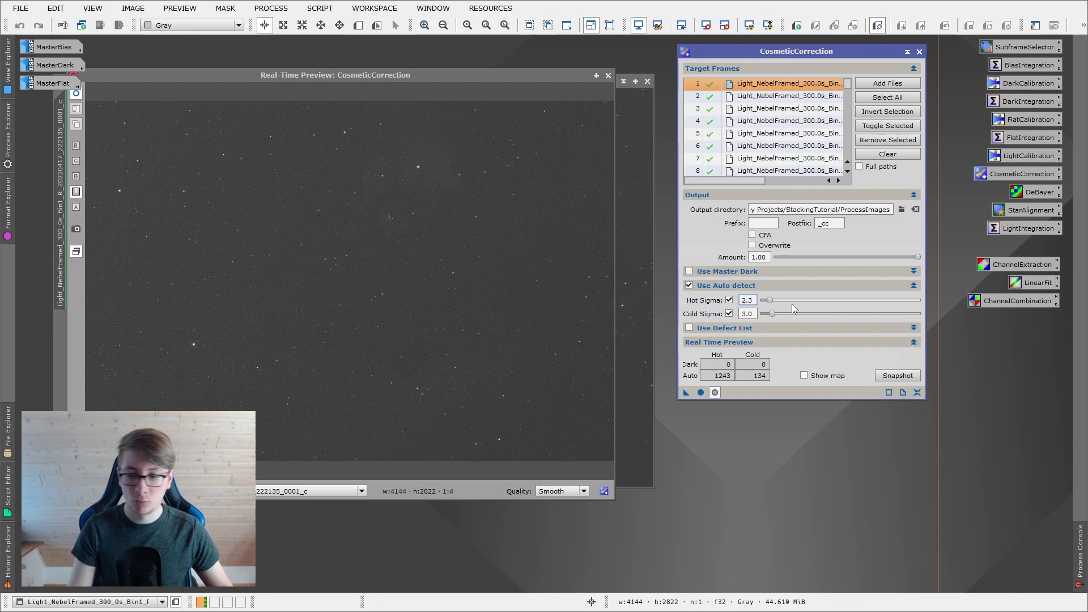
{"action": "key", "text": "BackSpace"}
{"action": "type", "text": "2"}
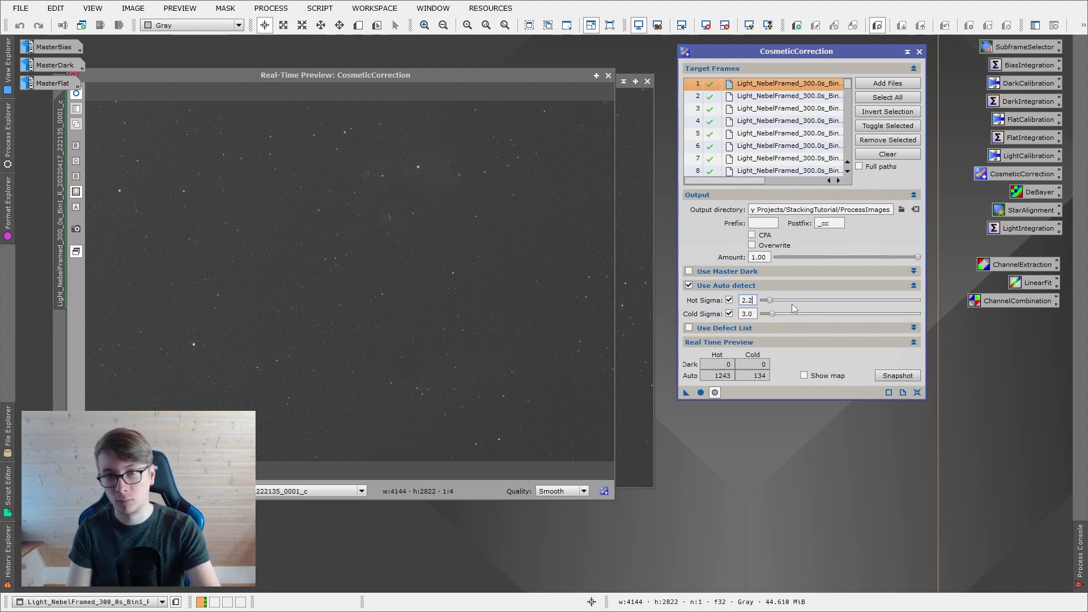
{"action": "key", "text": "Return"}
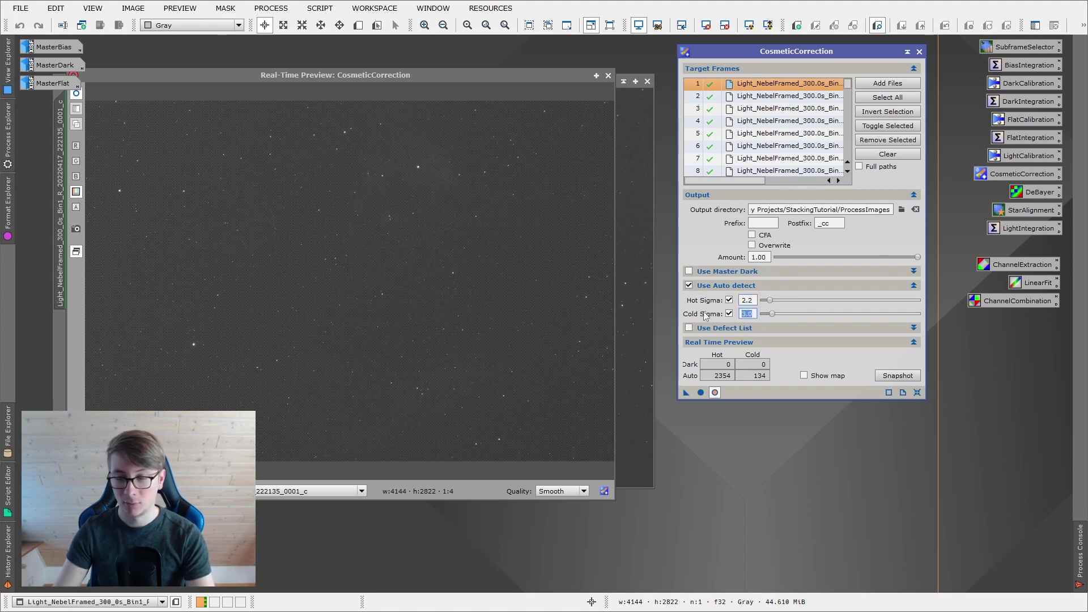
Try Cold Sigma values from 2.2 down to 1.9, settling on 2.0.
{"action": "type", "text": "2.2"}
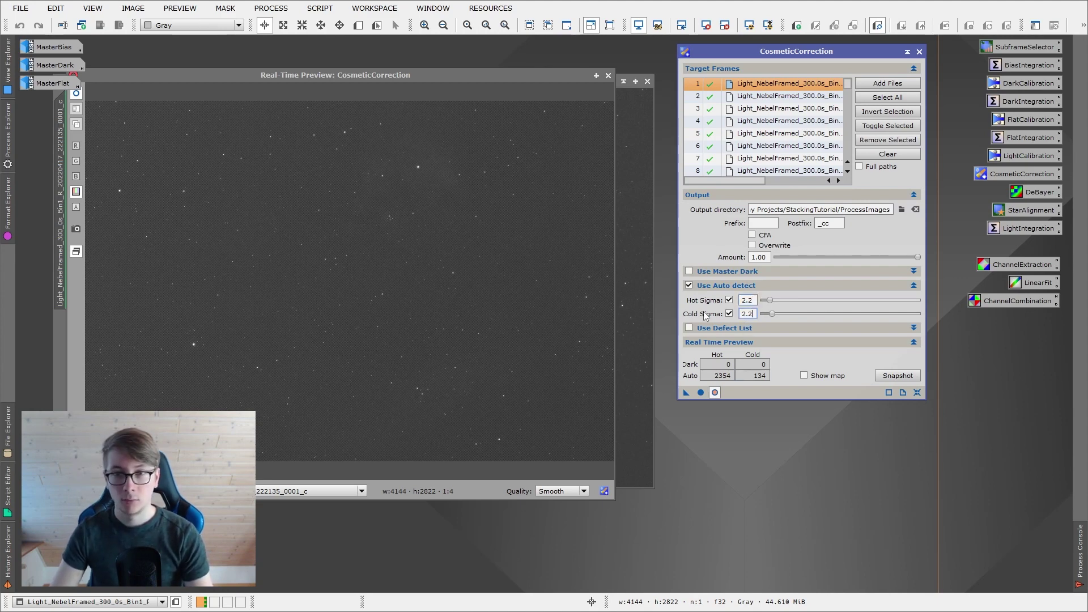
{"action": "key", "text": "Return"}
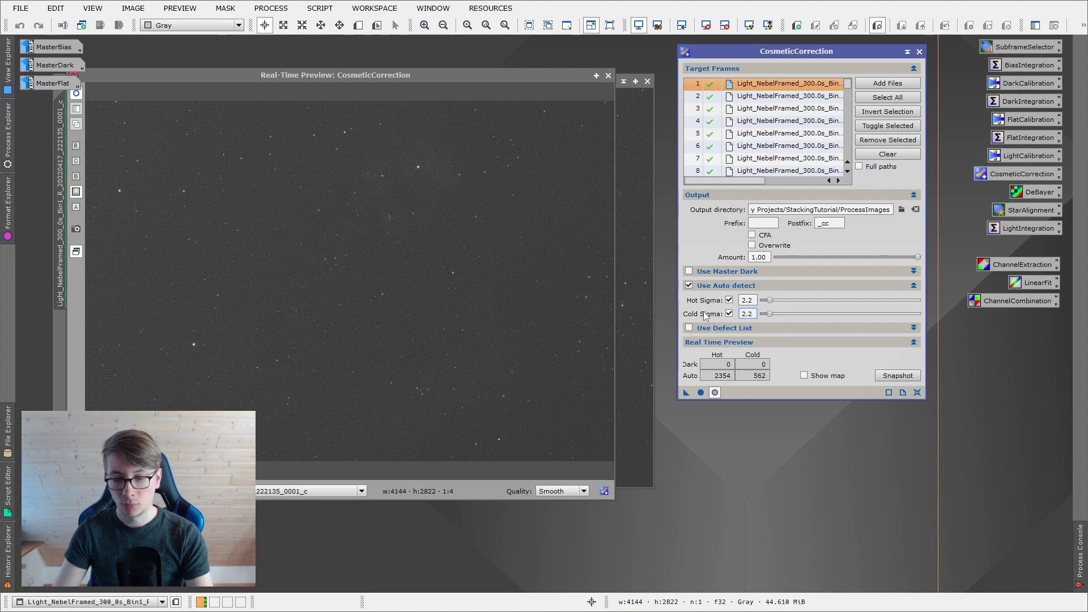
{"action": "key", "text": "Return"}
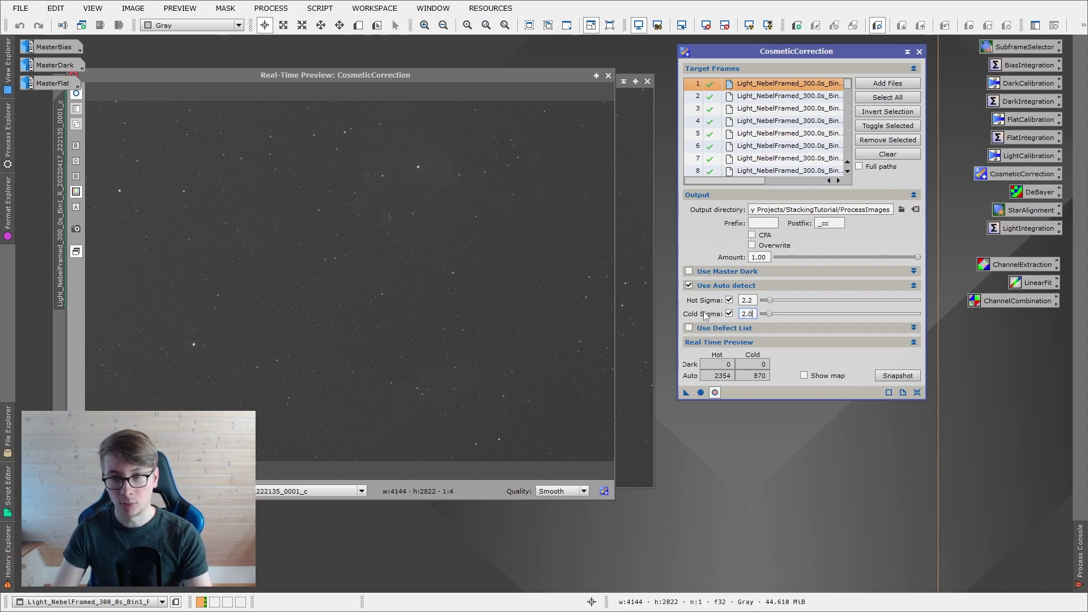
{"action": "key", "text": "Return"}
{"action": "type", "text": "1.9"}
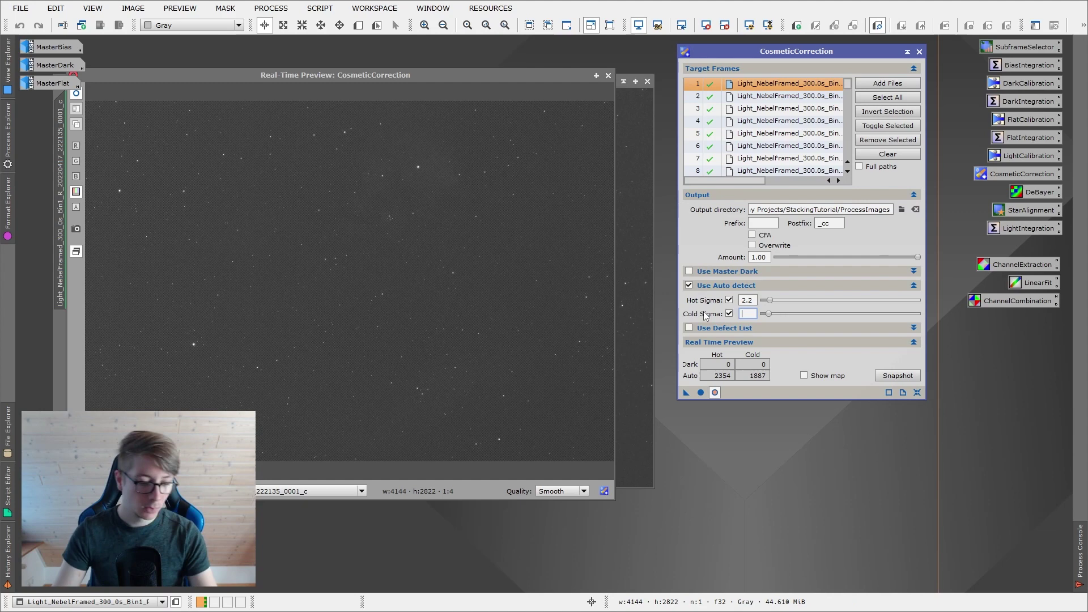
{"action": "key", "text": "Return"}
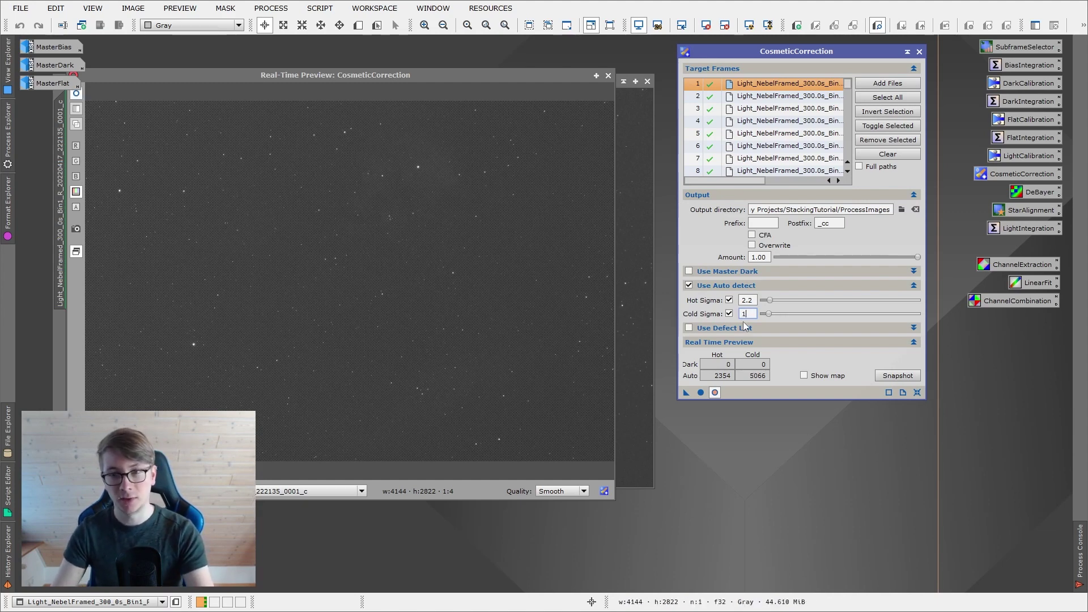
{"action": "type", "text": "2"}
{"action": "key", "text": "Return"}
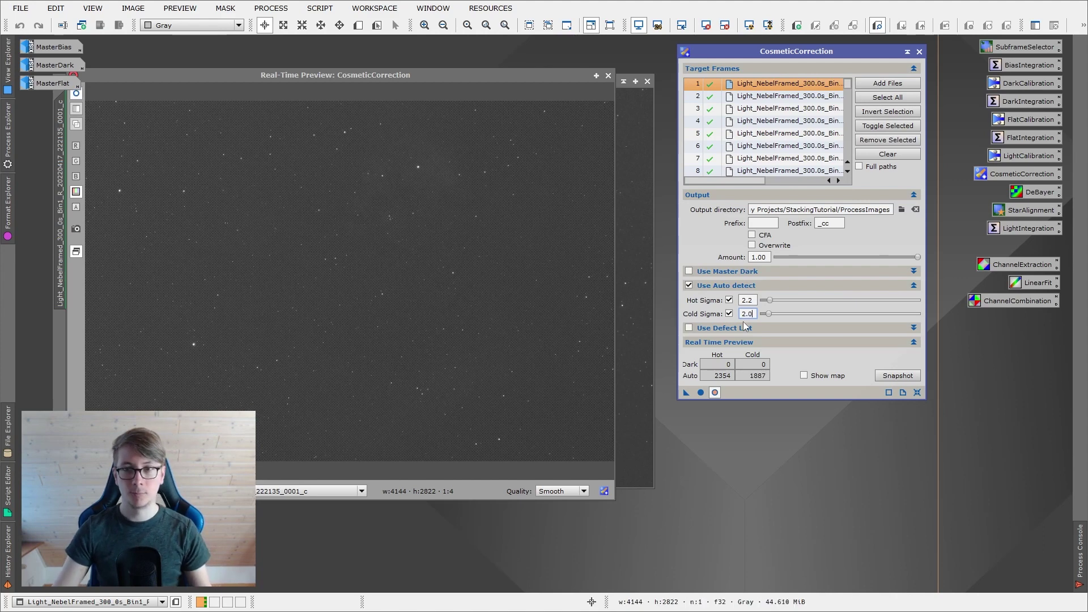
Close the preview, apply cosmetic correction to all 66 light frames, and close the image.
{"action": "left_click", "coordinate": [607, 77]}
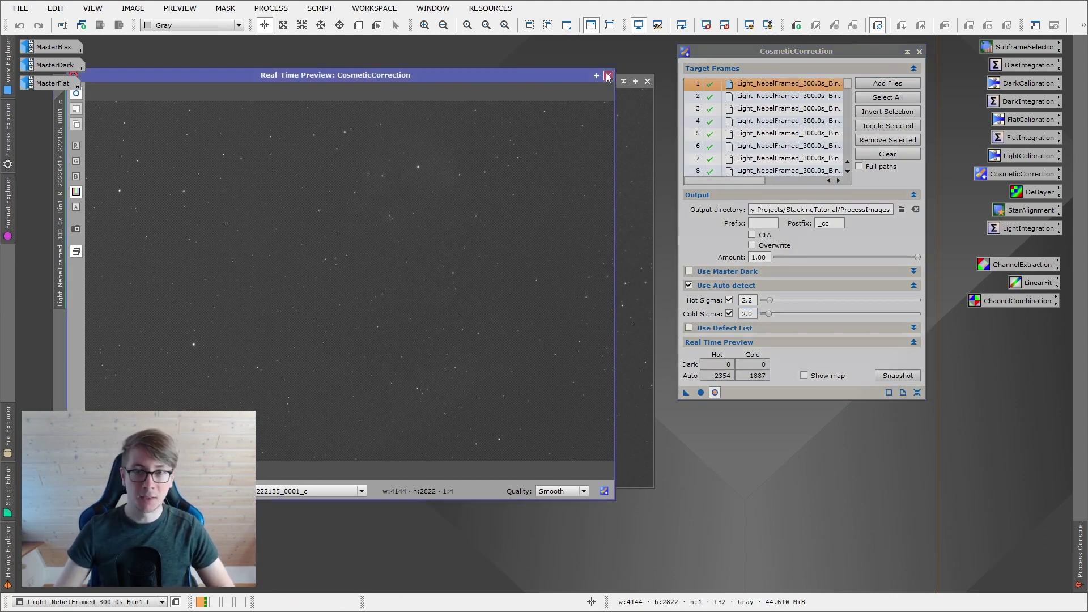
{"action": "left_click", "coordinate": [700, 392]}
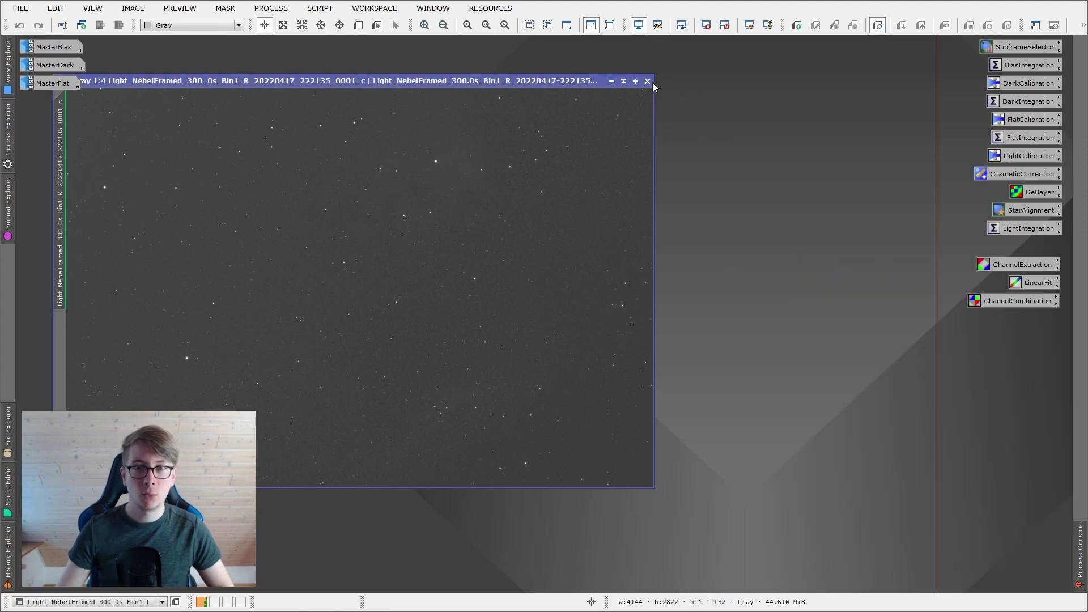
{"action": "left_click", "coordinate": [650, 82]}
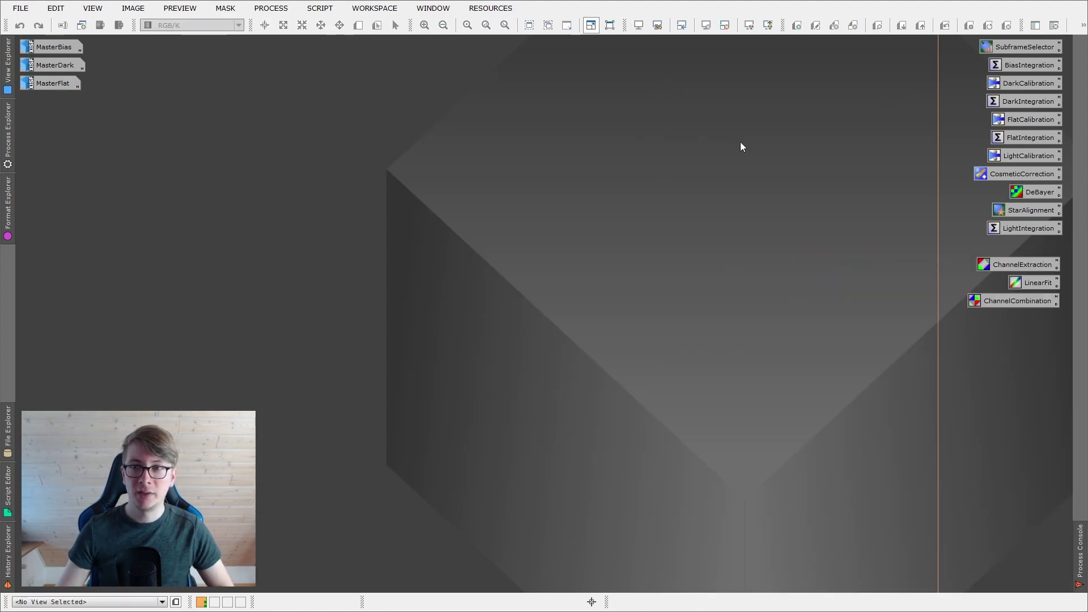
Open Debayer, set the mosaic pattern to RGGB, and start adding target images.
{"action": "double_click", "coordinate": [1042, 192]}
{"action": "left_click_drag", "start_coordinate": [769, 60], "coordinate": [845, 52]}
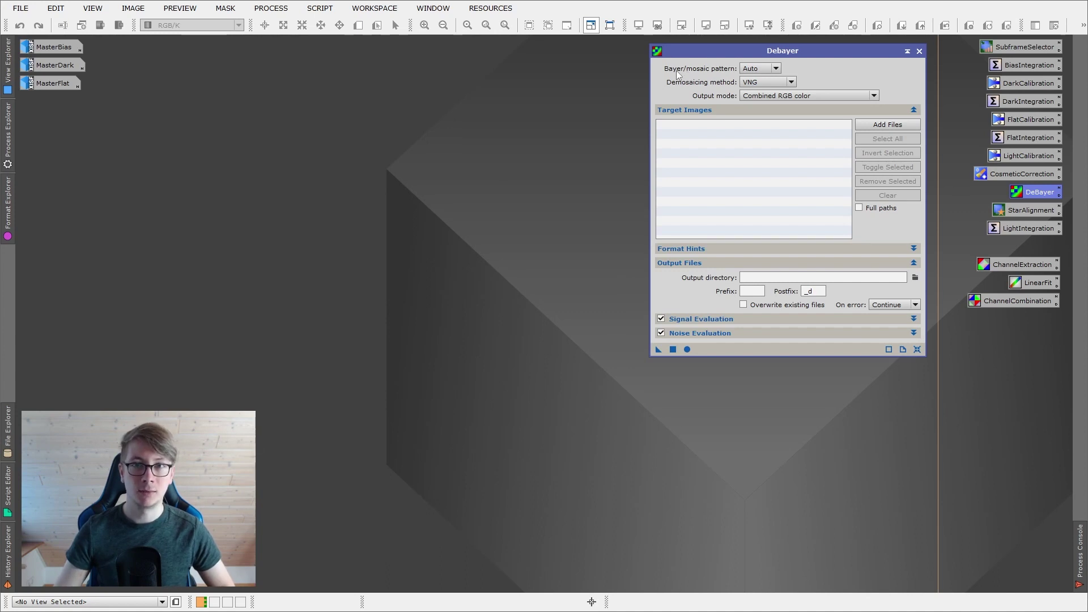
{"action": "left_click", "coordinate": [763, 69]}
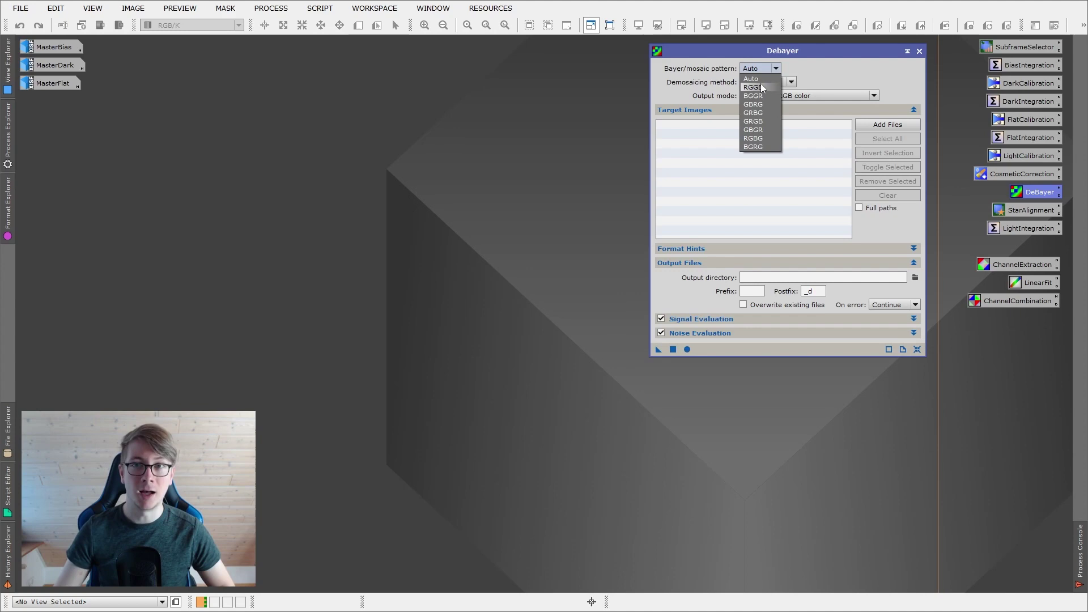
{"action": "left_click", "coordinate": [761, 86]}
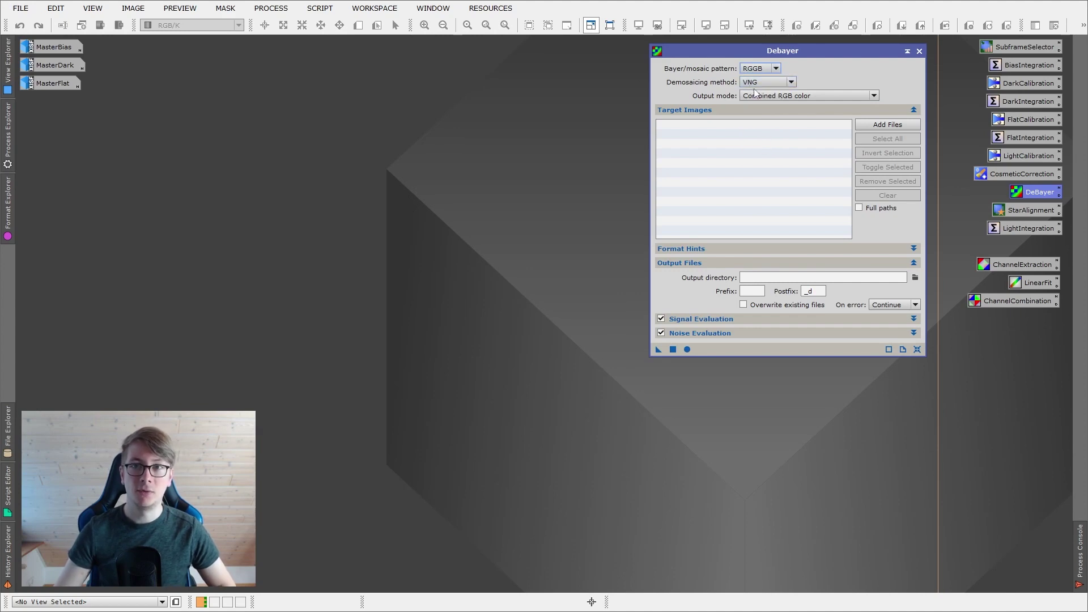
{"action": "left_click", "coordinate": [887, 124]}
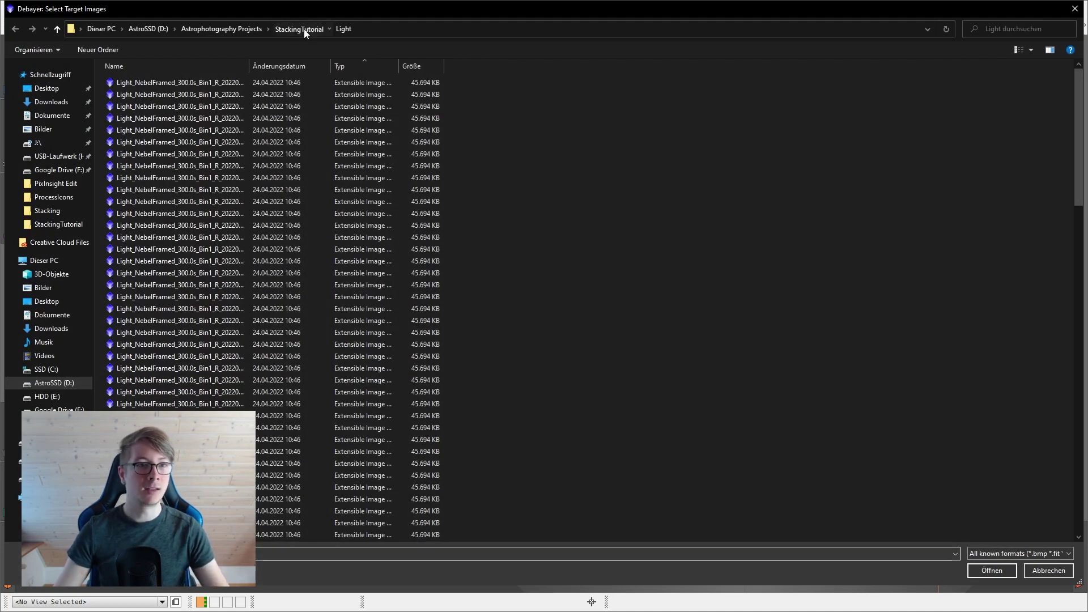
Add the corrected light frames from 0001 through the last one as Debayer target images.
{"action": "left_click", "coordinate": [303, 29]}
{"action": "double_click", "coordinate": [158, 128]}
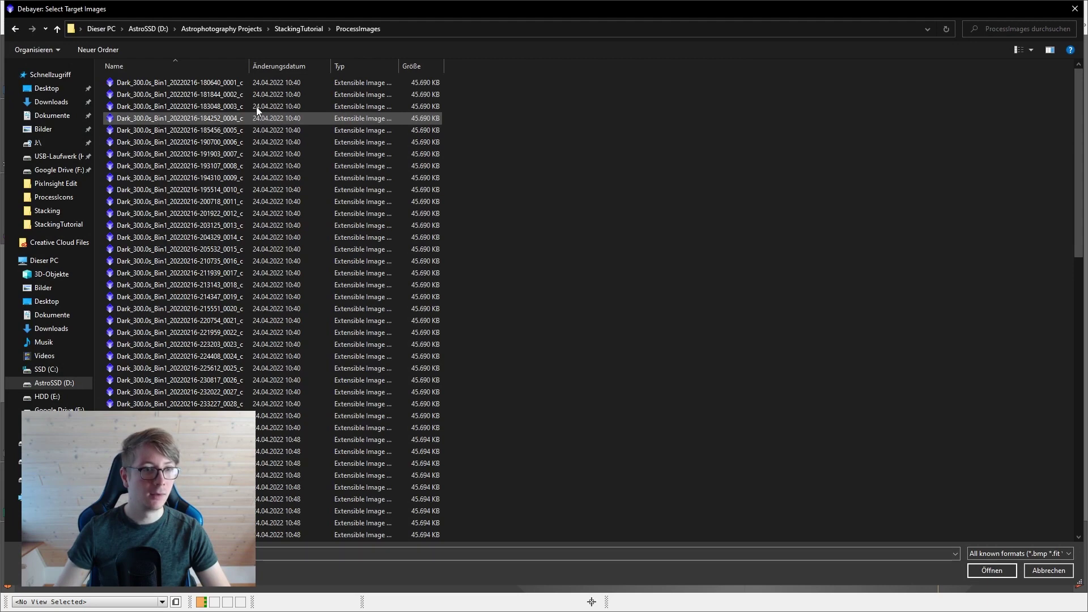
{"action": "scroll", "coordinate": [266, 238], "scroll_direction": "down", "scroll_amount": 10}
{"action": "scroll", "coordinate": [276, 262], "scroll_direction": "down", "scroll_amount": 6}
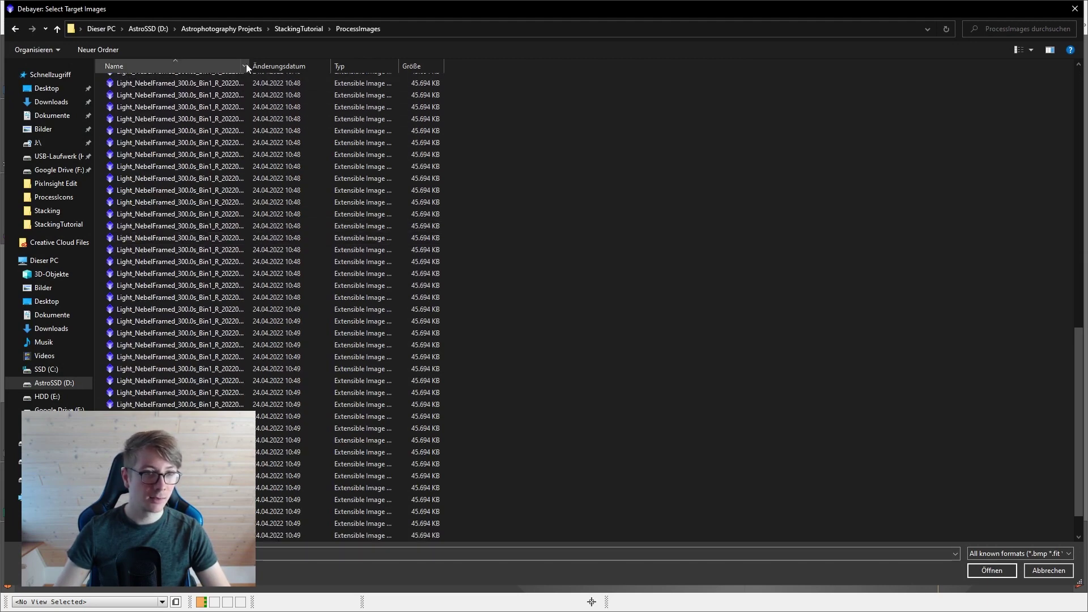
{"action": "left_click_drag", "start_coordinate": [307, 70], "coordinate": [312, 70]}
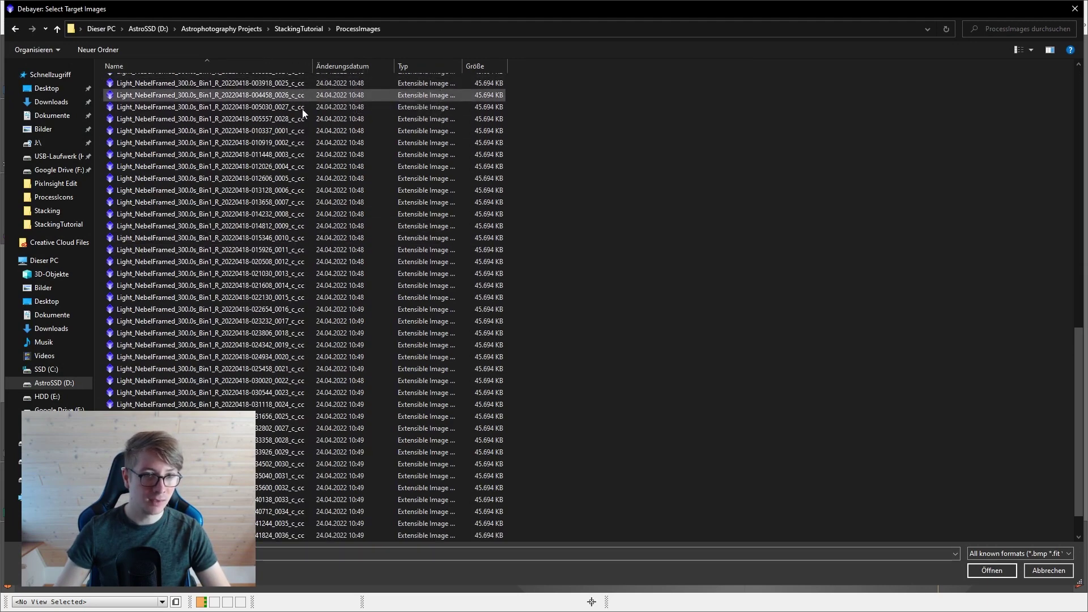
{"action": "left_click", "coordinate": [238, 535]}
{"action": "scroll", "coordinate": [285, 408], "scroll_direction": "up", "scroll_amount": 12}
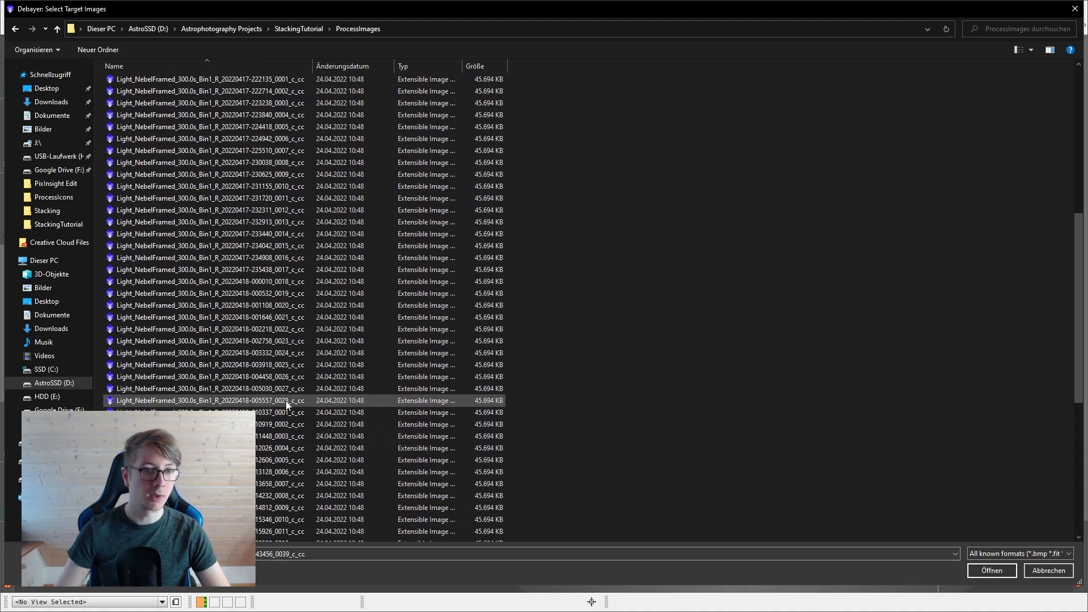
{"action": "left_click", "coordinate": [280, 190], "text": "shift"}
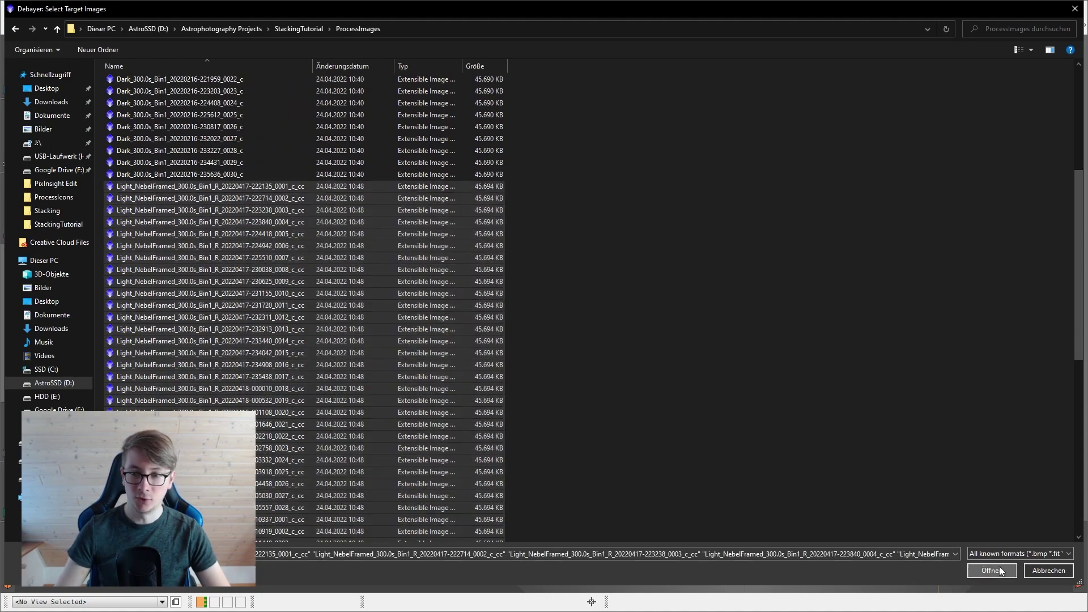
{"action": "left_click", "coordinate": [991, 570]}
Debayer all targets into ProcessImages with noise evaluation off, then close Debayer.
{"action": "left_click", "coordinate": [915, 278]}
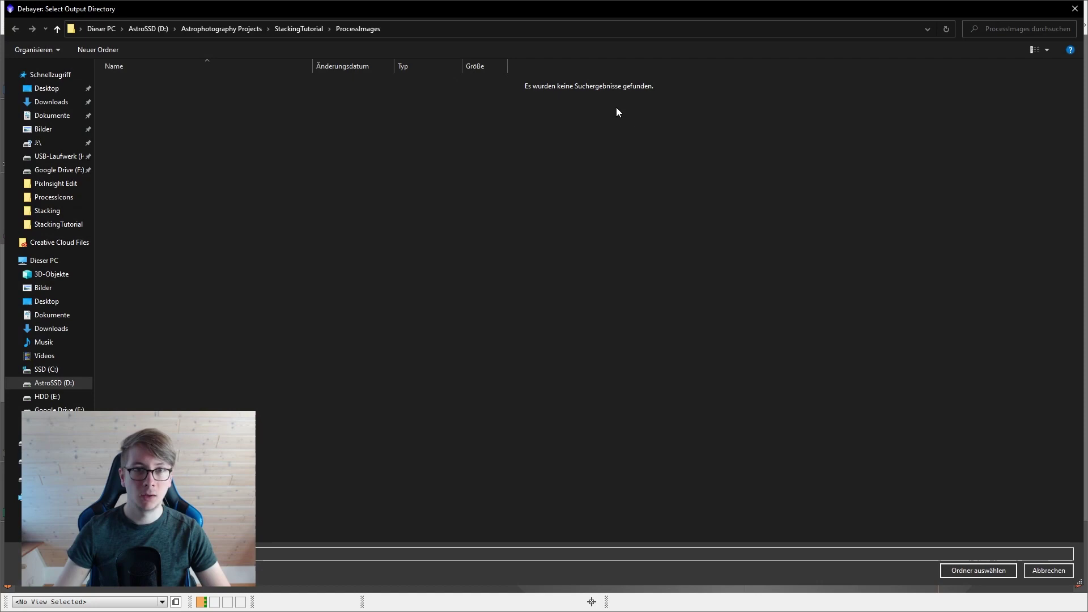
{"action": "left_click", "coordinate": [974, 569]}
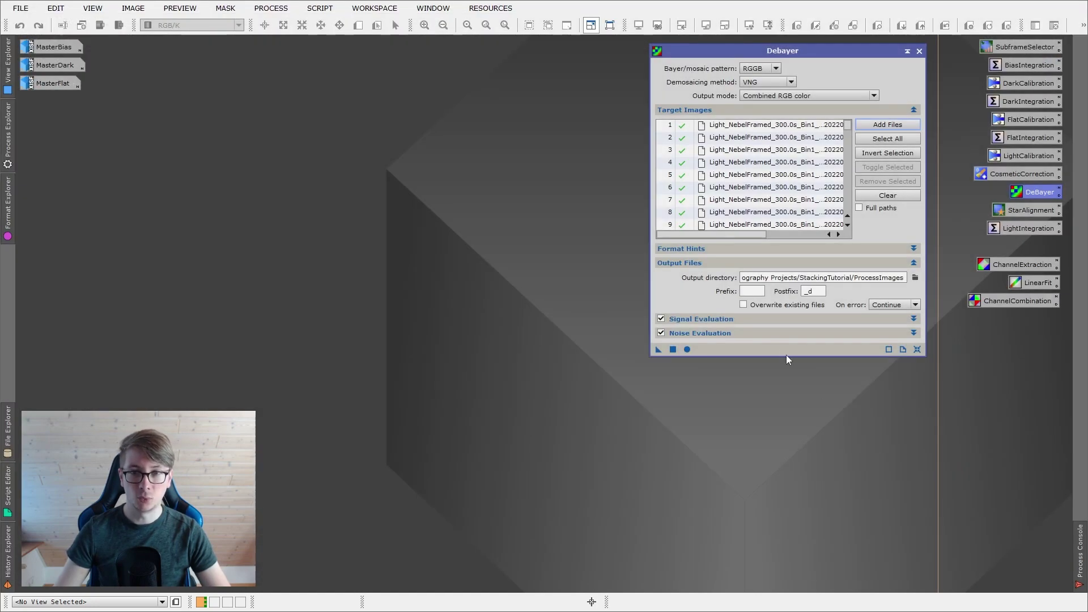
{"action": "left_click", "coordinate": [662, 333]}
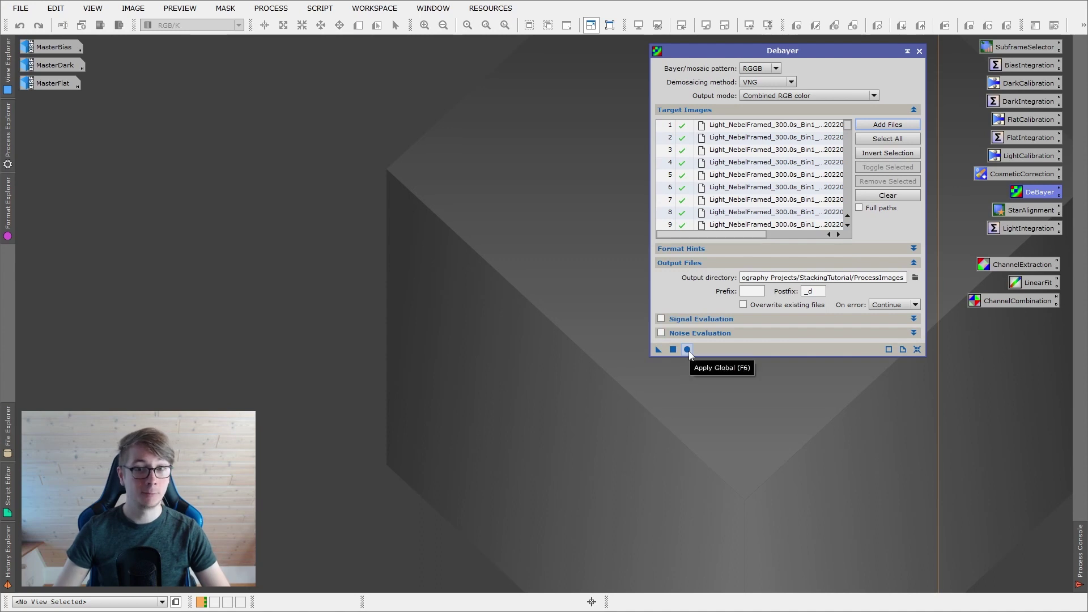
{"action": "left_click", "coordinate": [687, 350]}
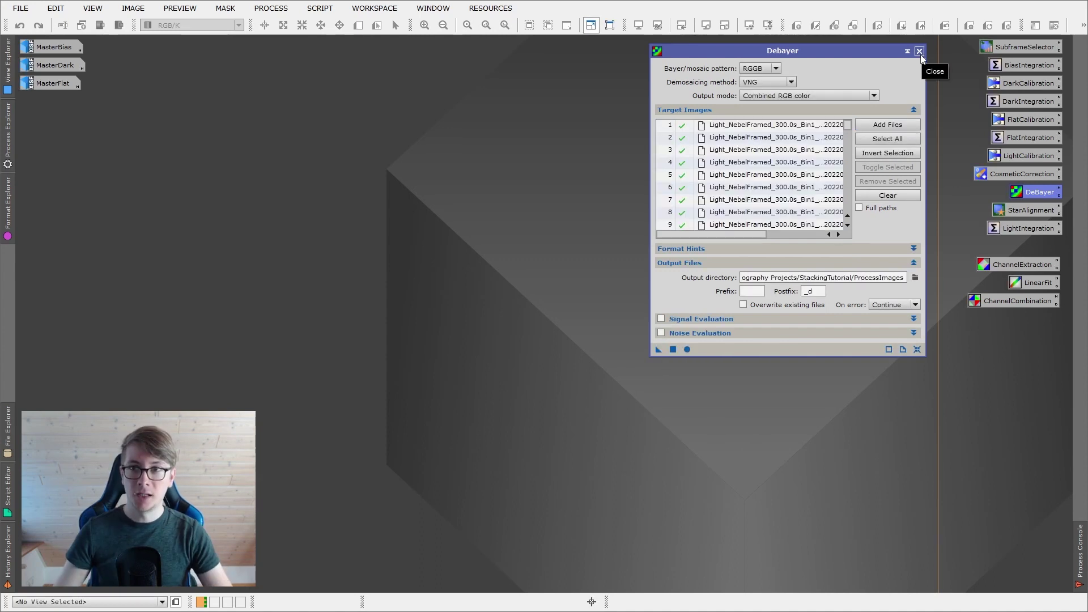
{"action": "left_click", "coordinate": [919, 52]}
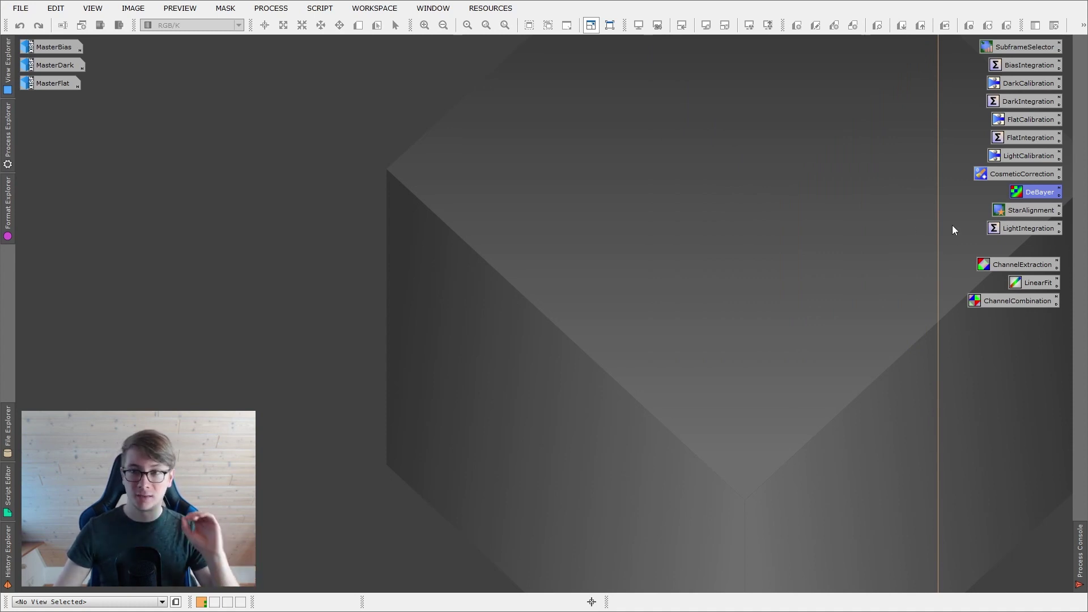
{"action": "double_click", "coordinate": [1018, 211]}
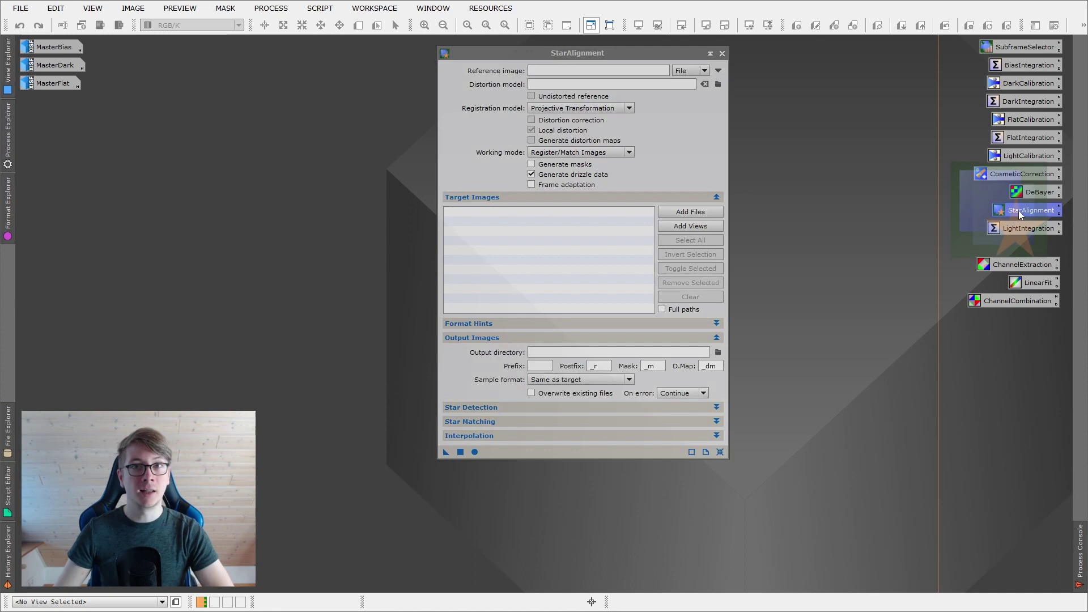
{"action": "left_click_drag", "start_coordinate": [556, 53], "coordinate": [711, 69]}
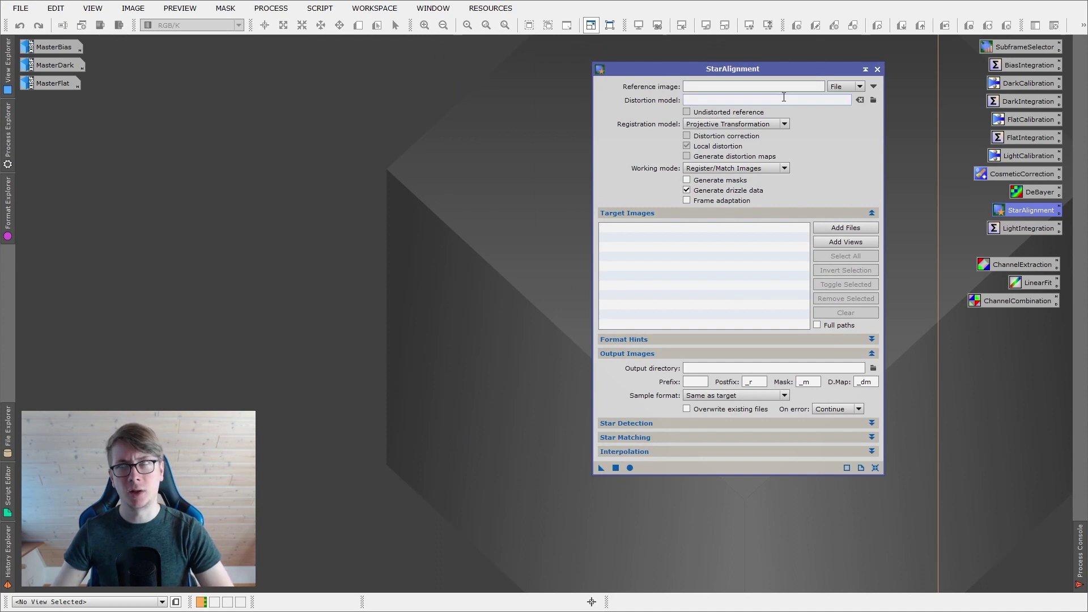
{"action": "mouse_move", "coordinate": [783, 97]}
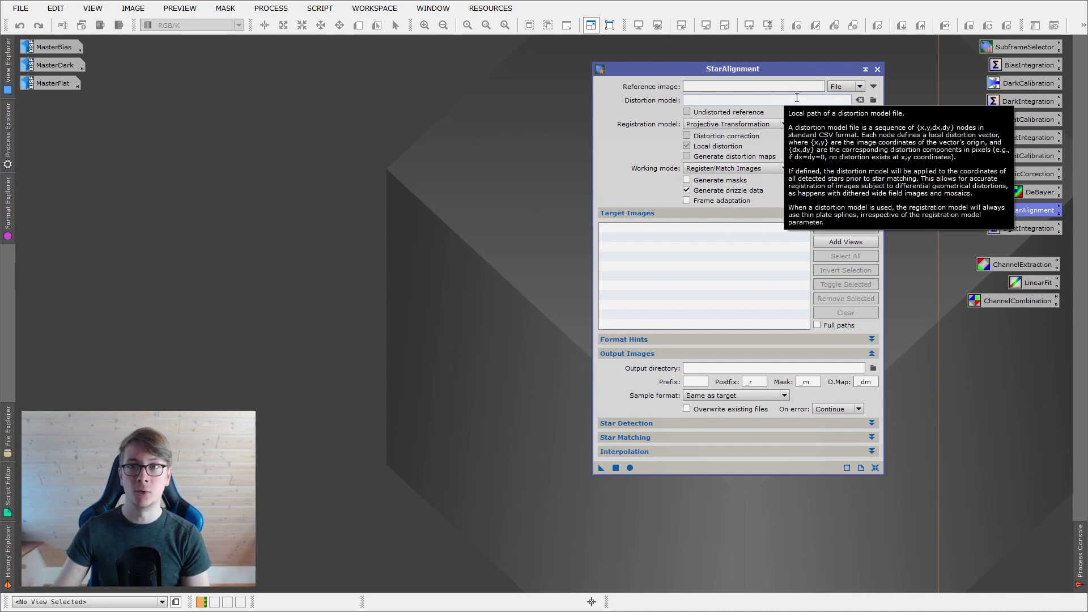
{"action": "left_click", "coordinate": [873, 87]}
{"action": "scroll", "coordinate": [340, 227], "scroll_direction": "down", "scroll_amount": 10}
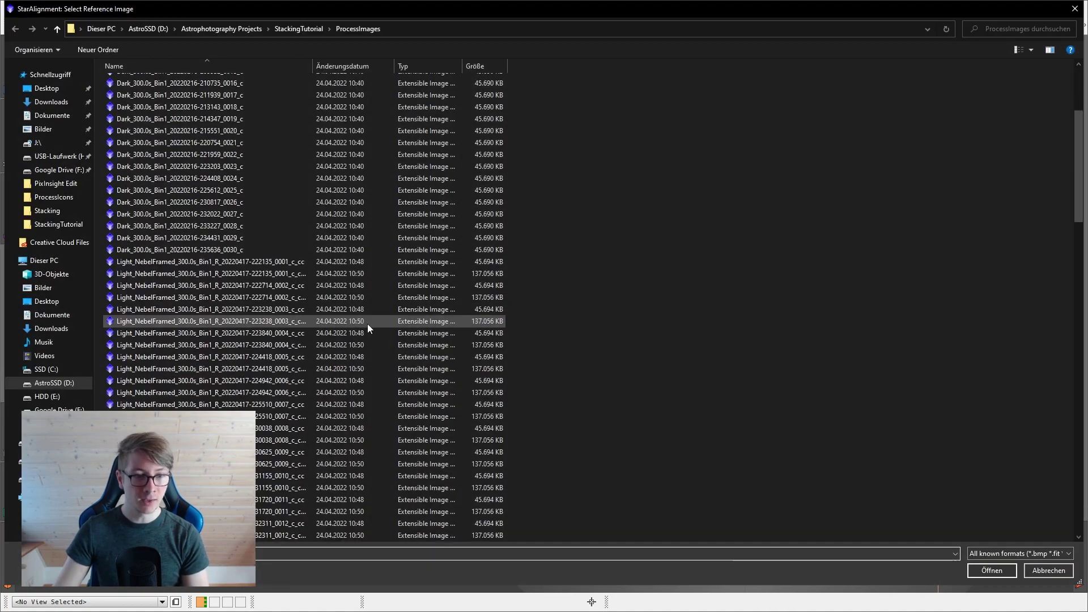
{"action": "left_click", "coordinate": [431, 154]}
{"action": "left_click", "coordinate": [322, 82]}
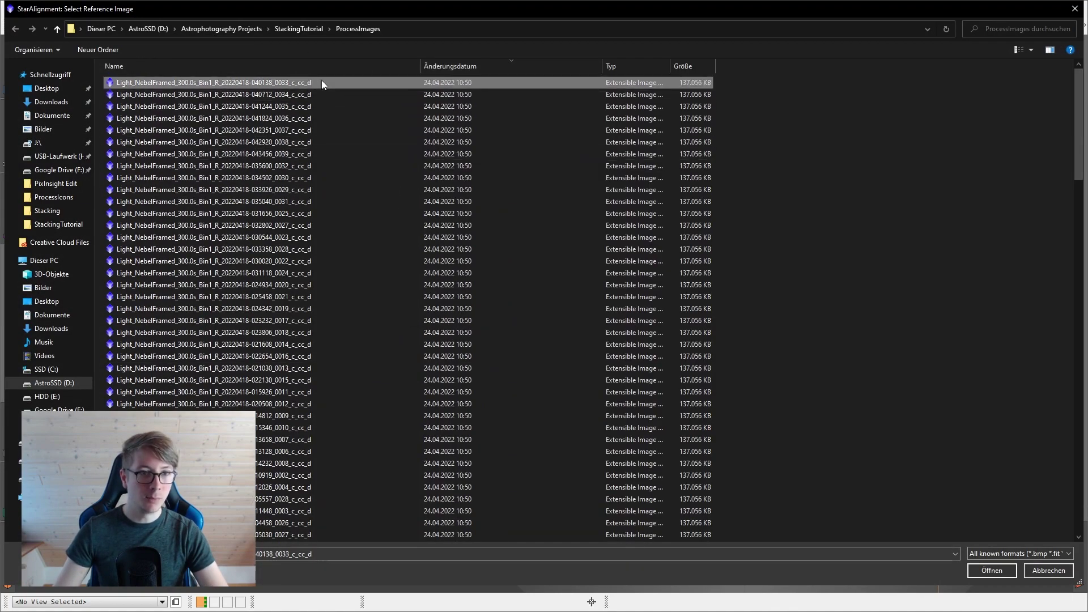
{"action": "scroll", "coordinate": [347, 137], "scroll_direction": "down", "scroll_amount": 15}
{"action": "scroll", "coordinate": [340, 221], "scroll_direction": "down", "scroll_amount": 1}
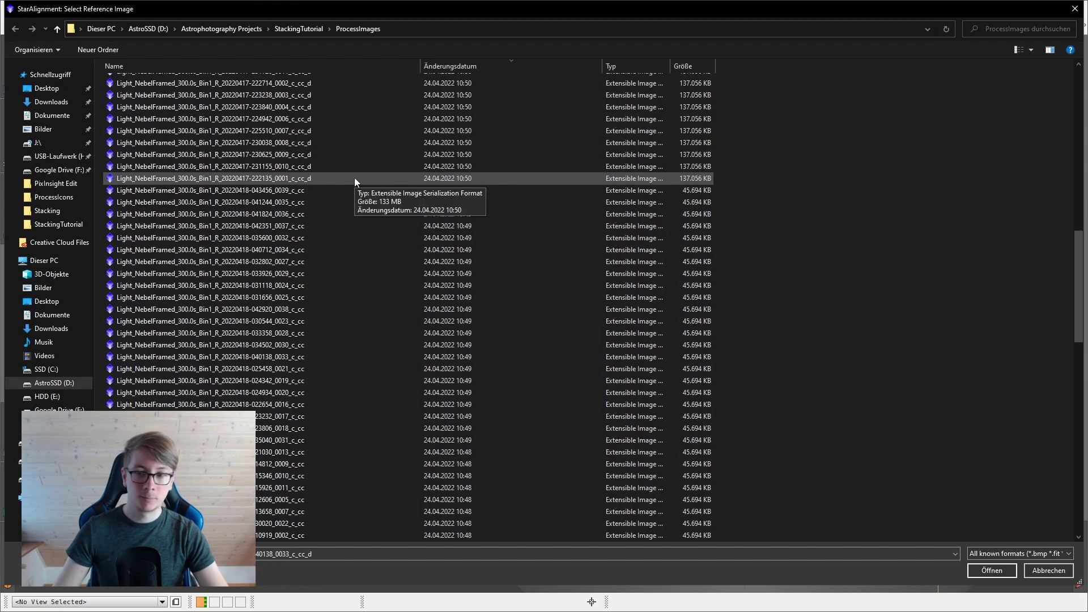
{"action": "left_click", "coordinate": [355, 178]}
{"action": "left_click", "coordinate": [991, 570]}
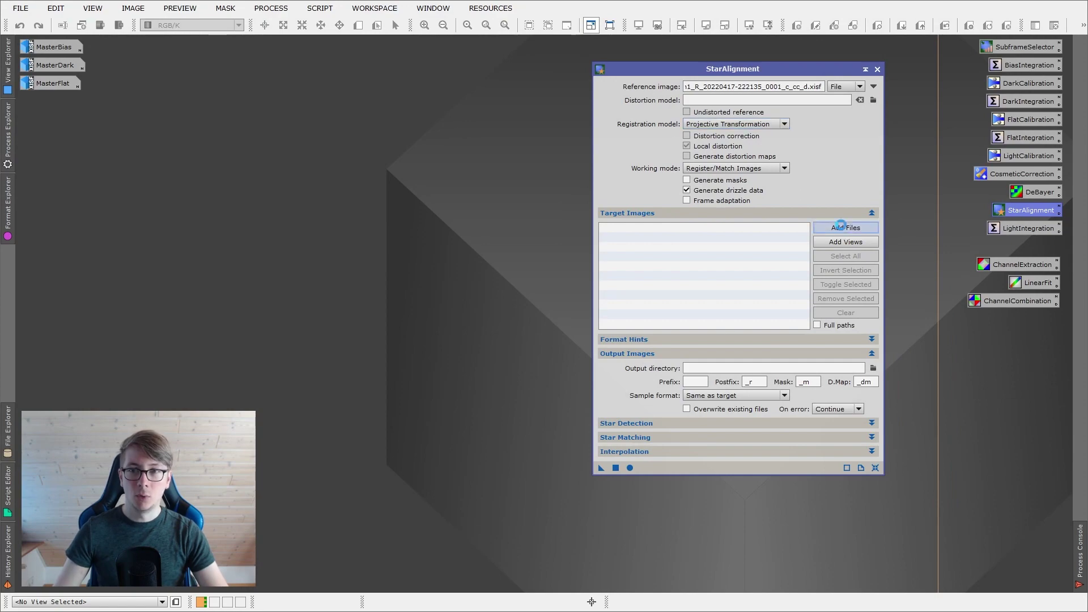
Add all debayered _c_cc_d light frames as StarAlignment target images.
{"action": "left_click", "coordinate": [873, 227]}
{"action": "left_click", "coordinate": [339, 83]}
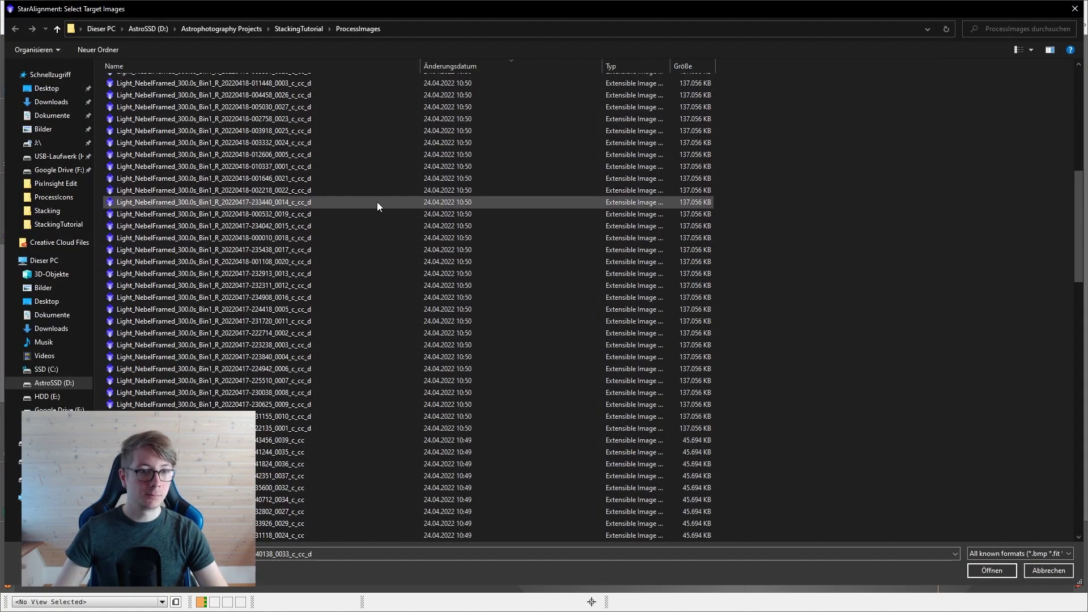
{"action": "scroll", "coordinate": [376, 202], "scroll_direction": "down", "scroll_amount": 5}
{"action": "left_click", "coordinate": [338, 214], "text": "shift"}
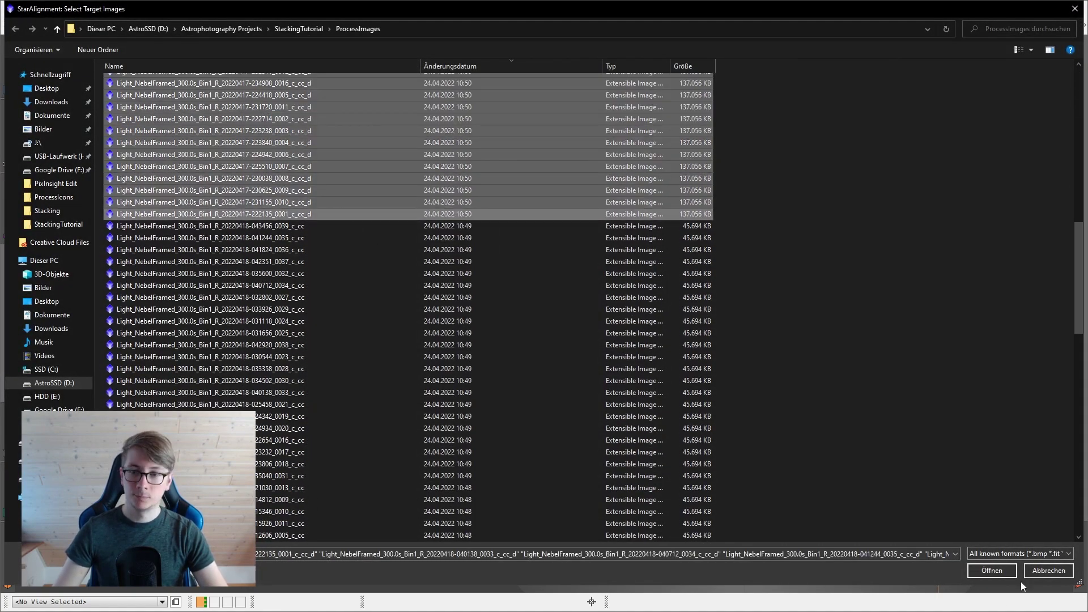
{"action": "left_click", "coordinate": [991, 570]}
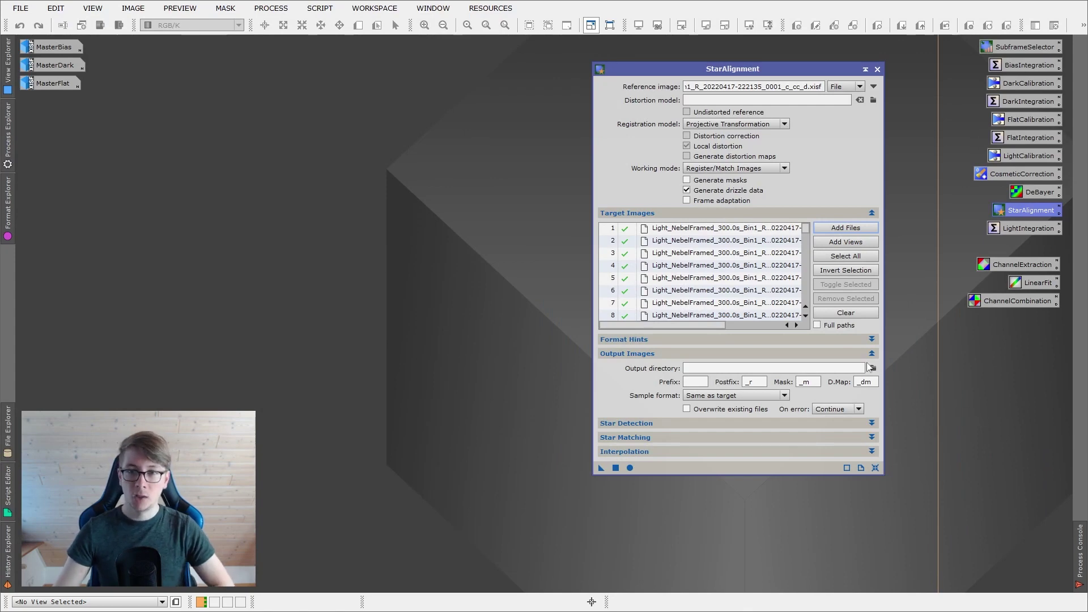
Create a LightsReg folder in StackingTutorial and set it as the output directory.
{"action": "left_click", "coordinate": [872, 367]}
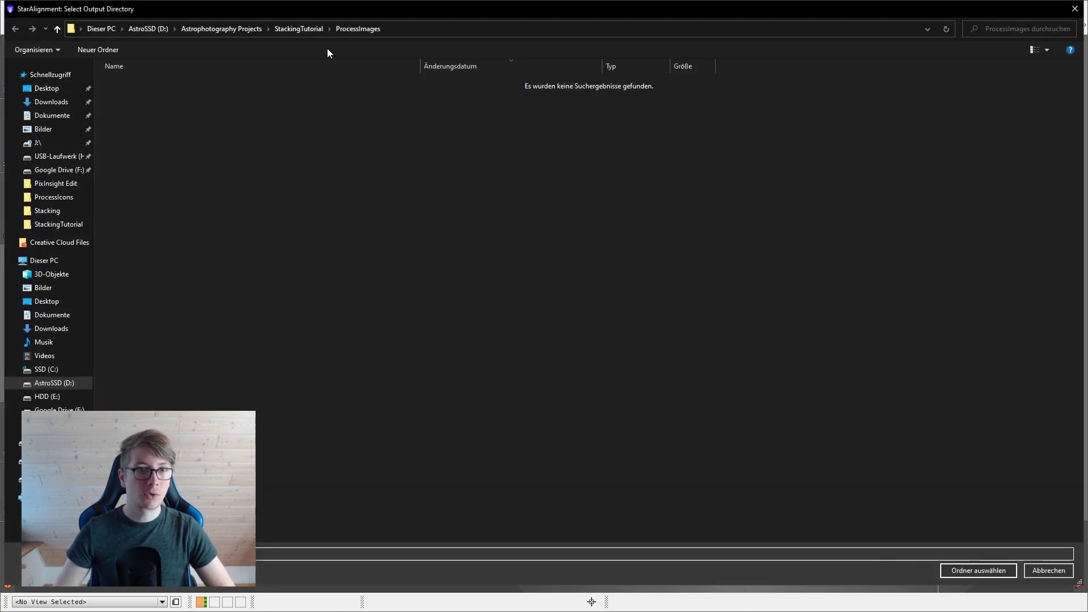
{"action": "left_click", "coordinate": [298, 28]}
{"action": "left_click", "coordinate": [102, 50]}
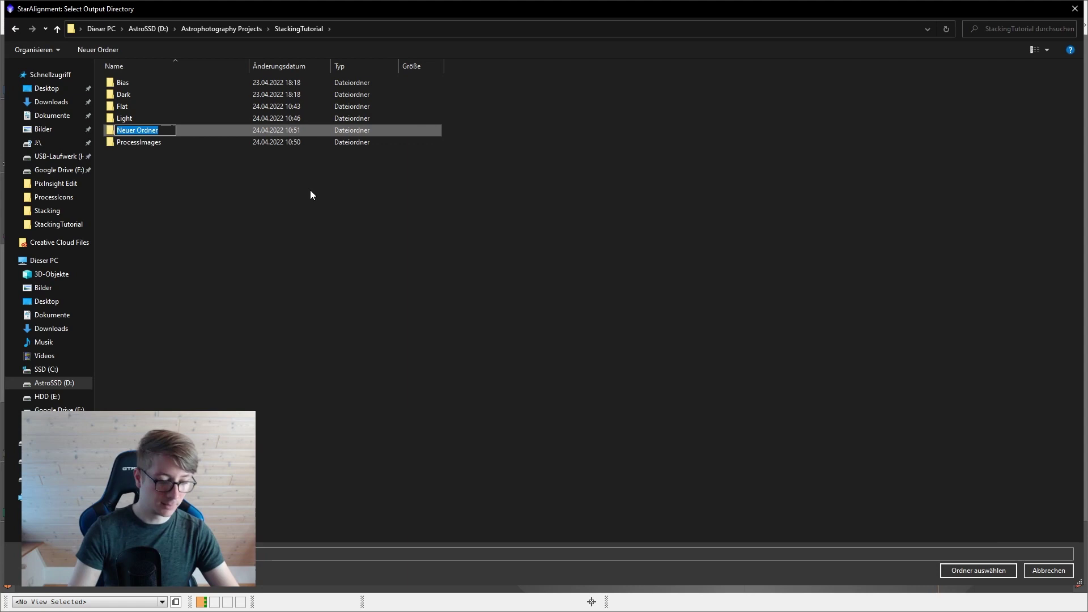
{"action": "type", "text": "Light"}
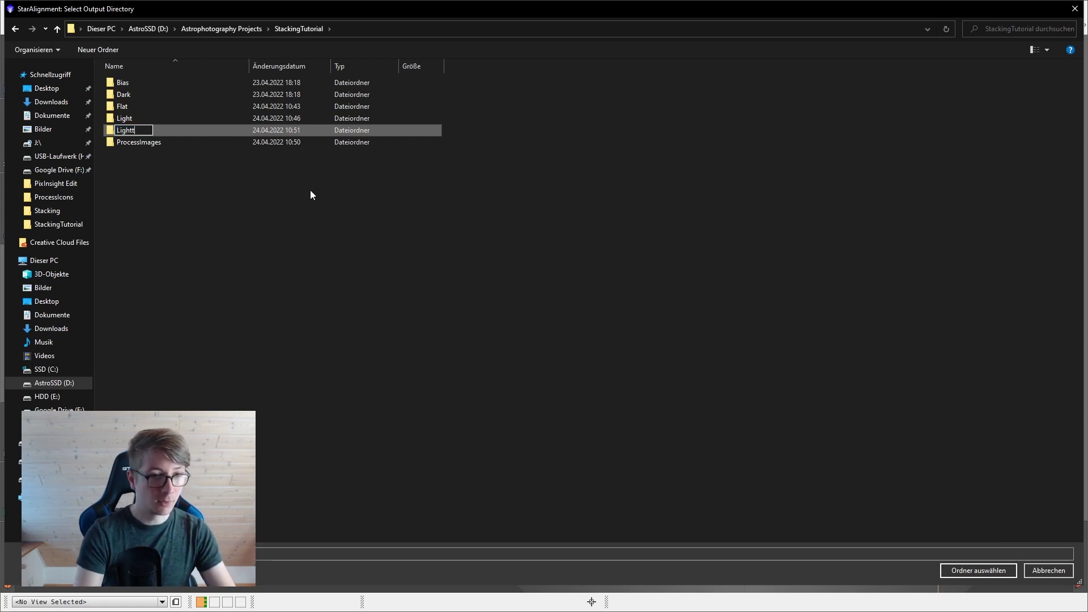
{"action": "type", "text": "sRe"}
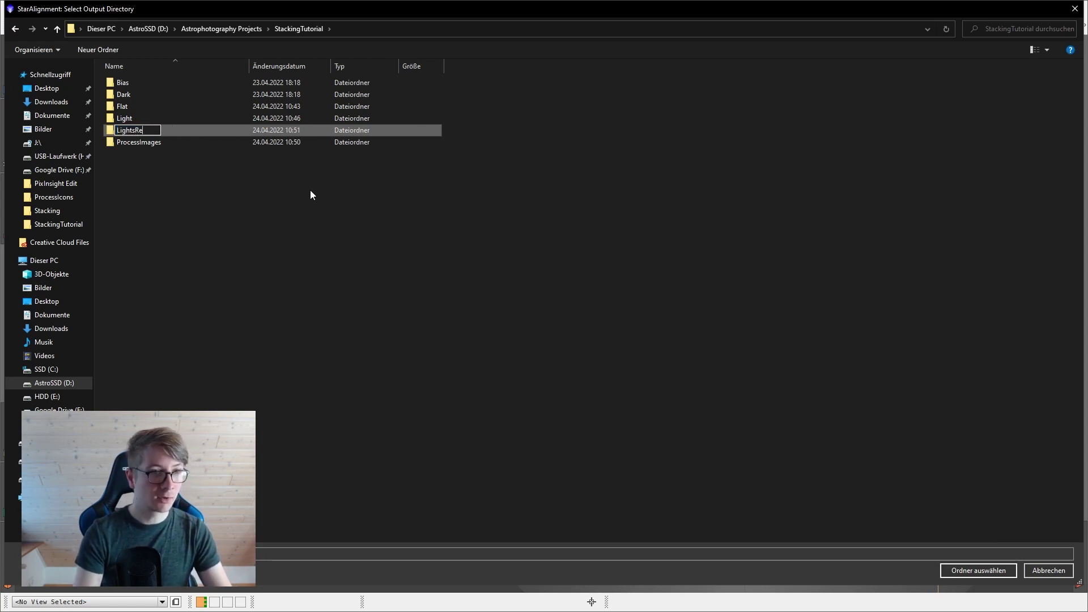
{"action": "type", "text": "g"}
{"action": "left_click", "coordinate": [306, 193]}
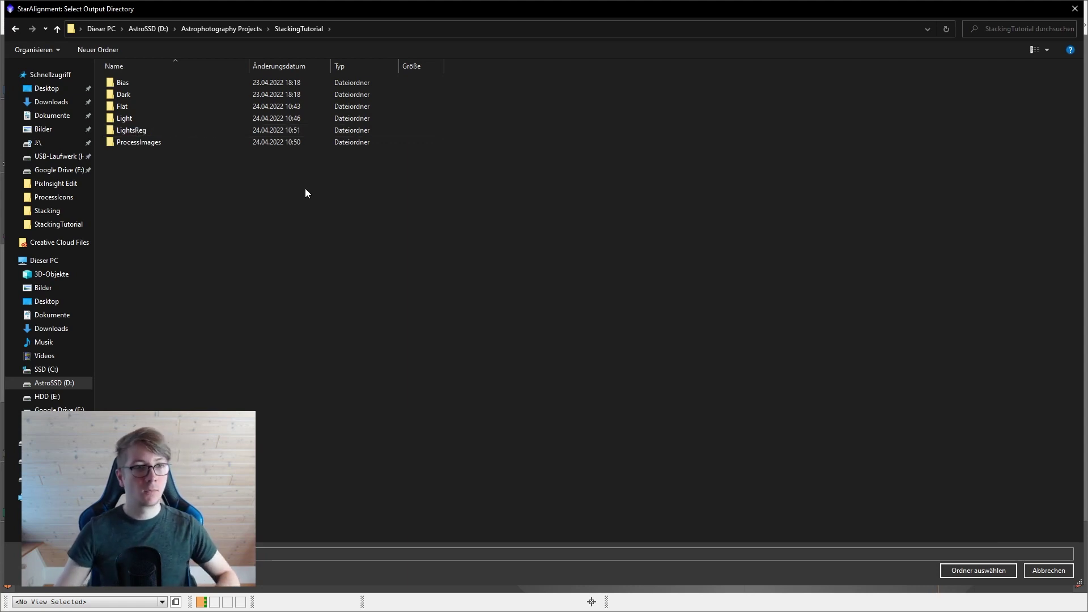
{"action": "double_click", "coordinate": [205, 132]}
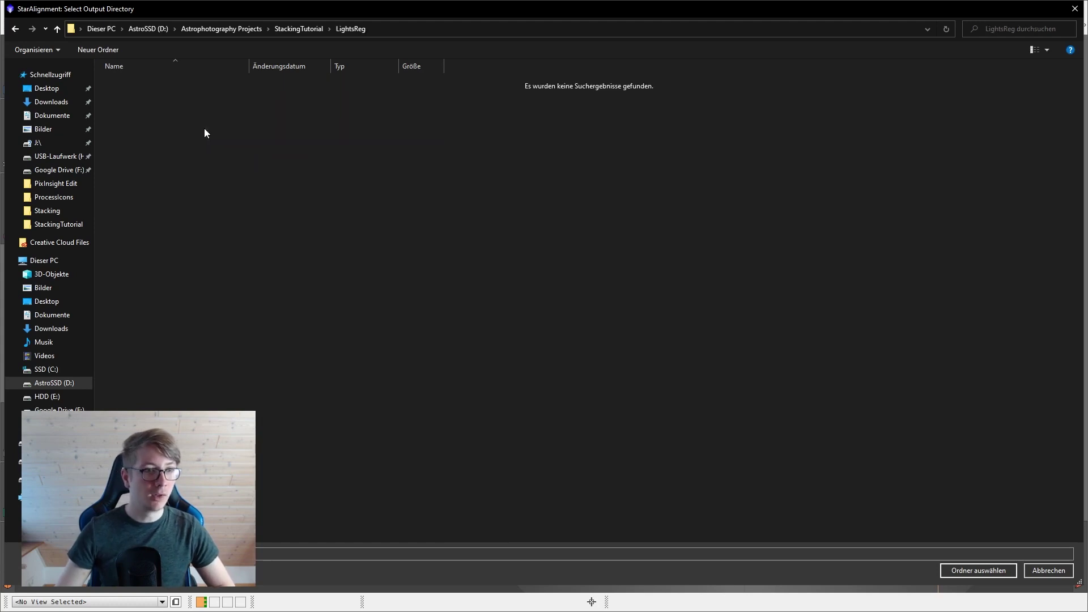
{"action": "left_click", "coordinate": [966, 572]}
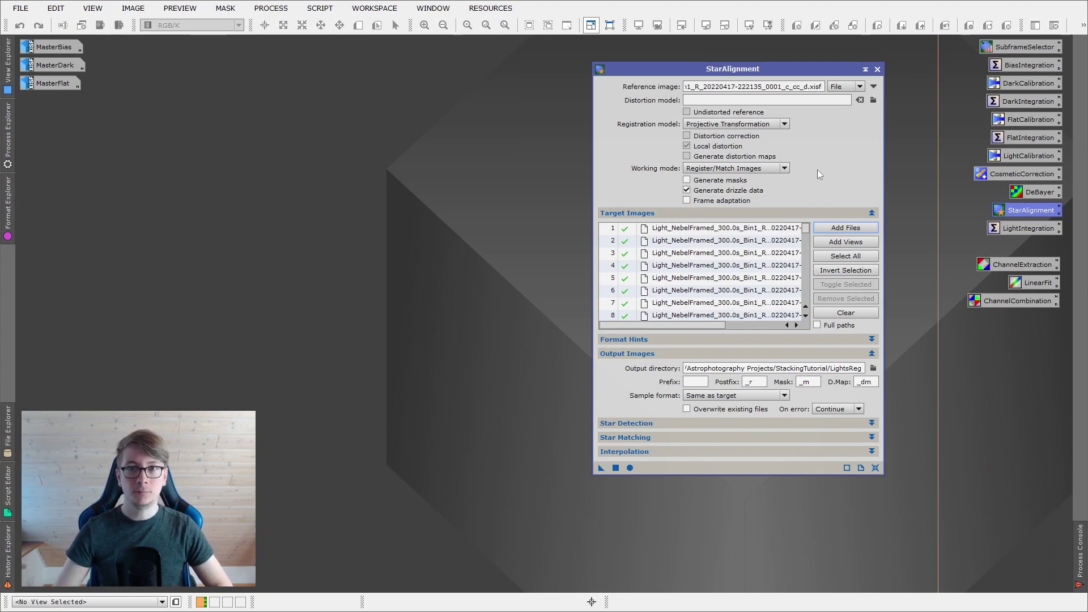
Register all targets in Register/Match Images mode without drizzle data, then close StarAlignment.
{"action": "left_click", "coordinate": [730, 170]}
{"action": "left_click", "coordinate": [731, 177]}
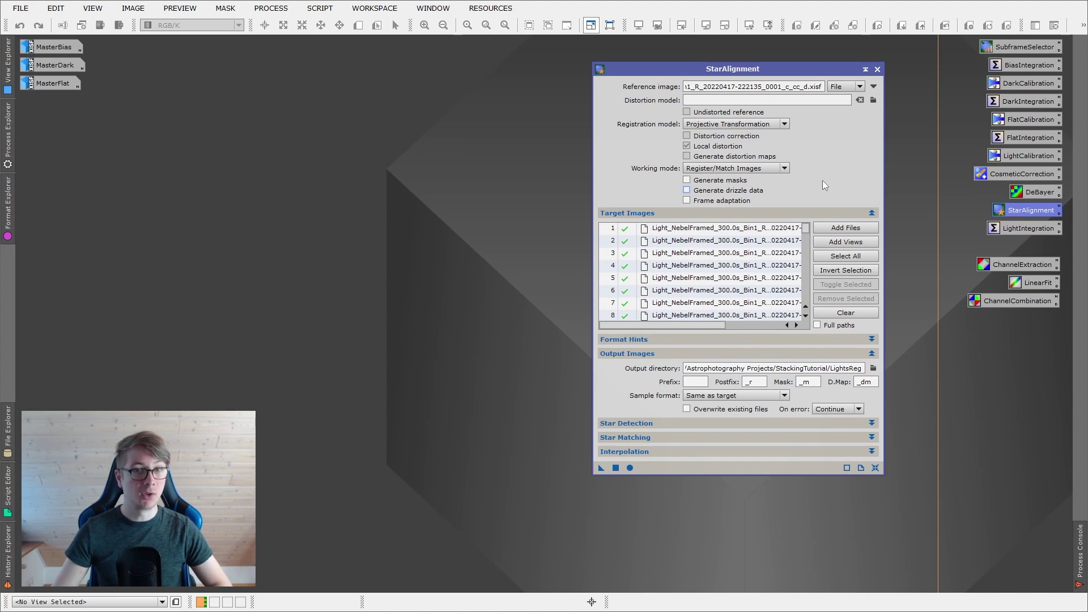
{"action": "left_click", "coordinate": [630, 468]}
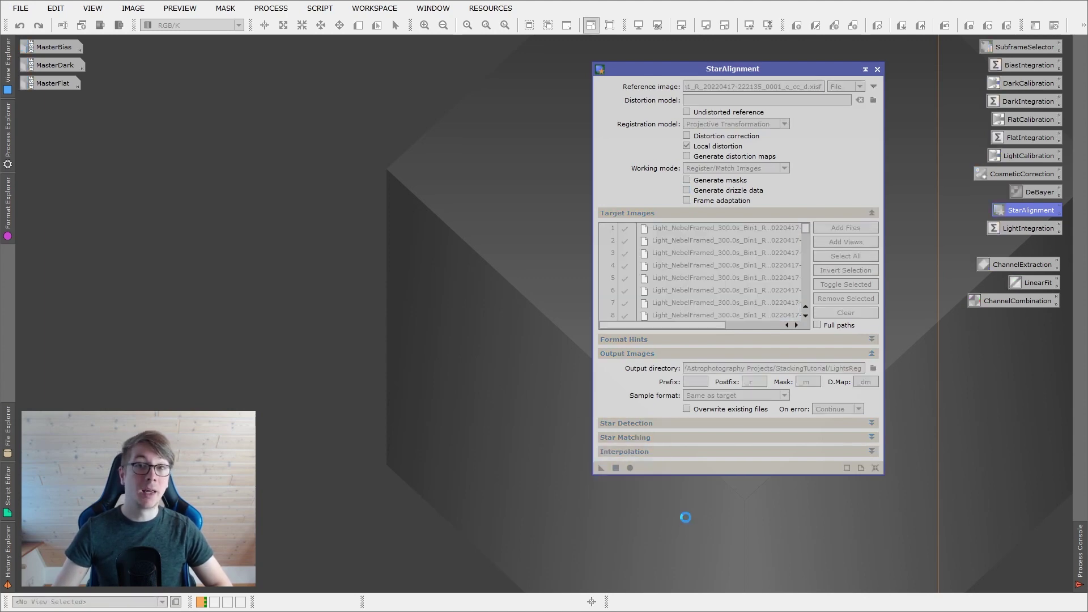
{"action": "left_click", "coordinate": [877, 68]}
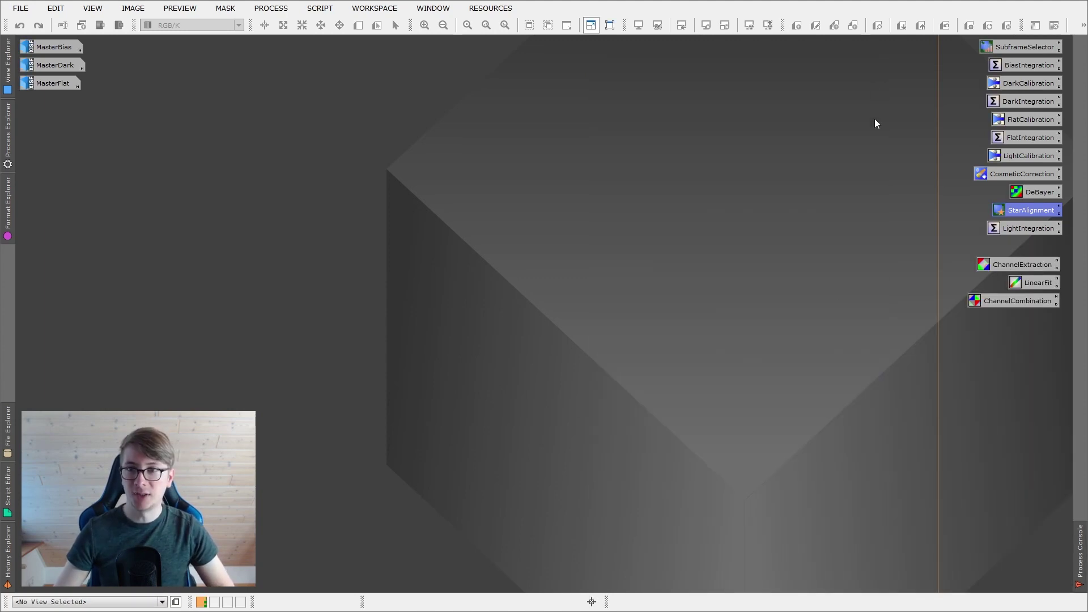
{"action": "left_click", "coordinate": [931, 263]}
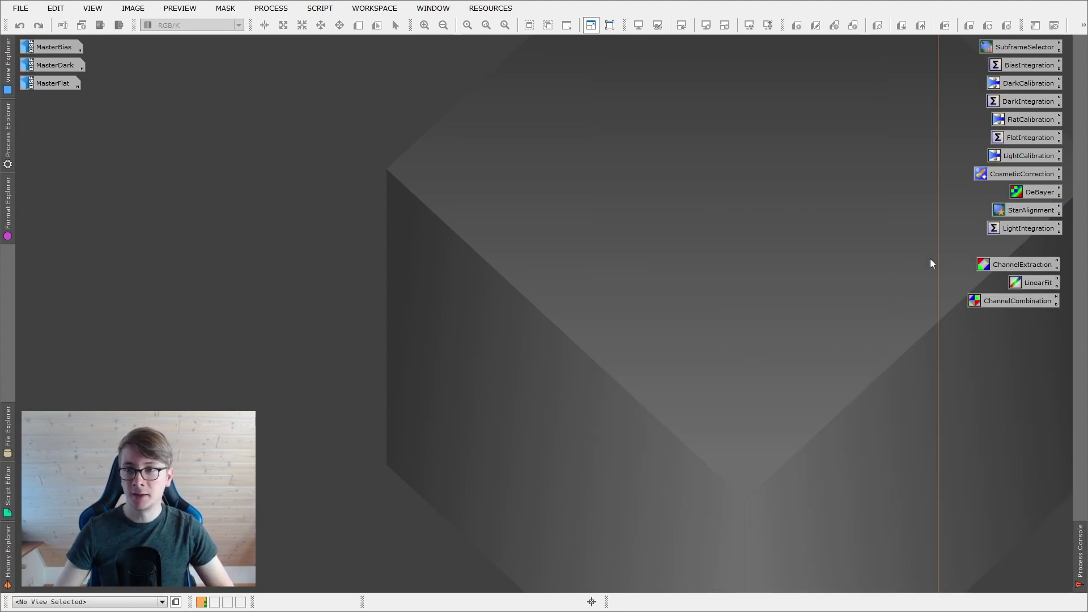
Open LightIntegration and load every registered frame from StackingTutorial/LightsReg as input images.
{"action": "double_click", "coordinate": [1014, 230]}
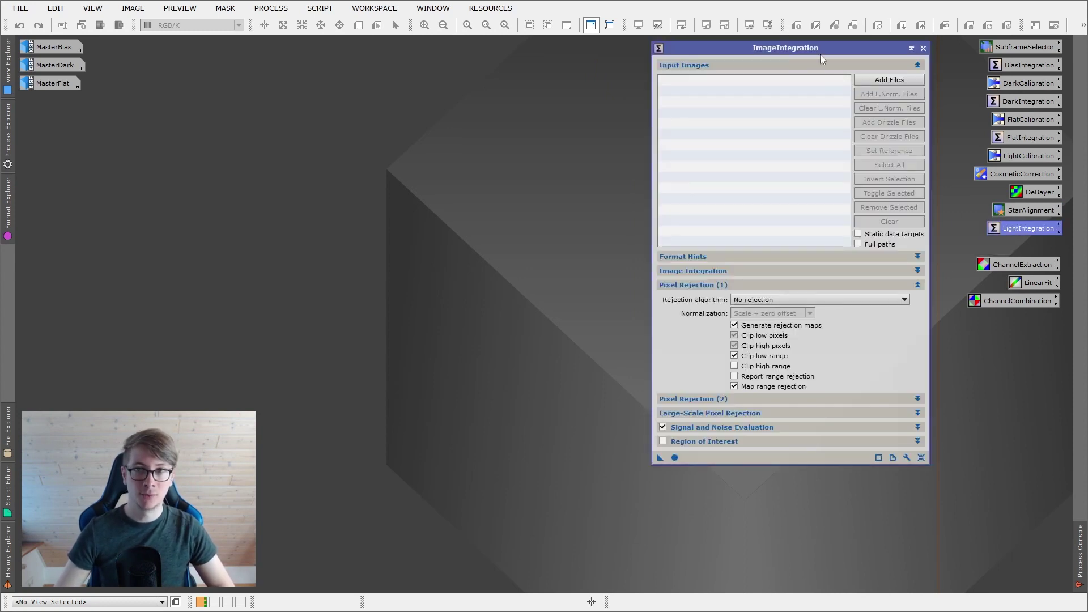
{"action": "left_click", "coordinate": [873, 79]}
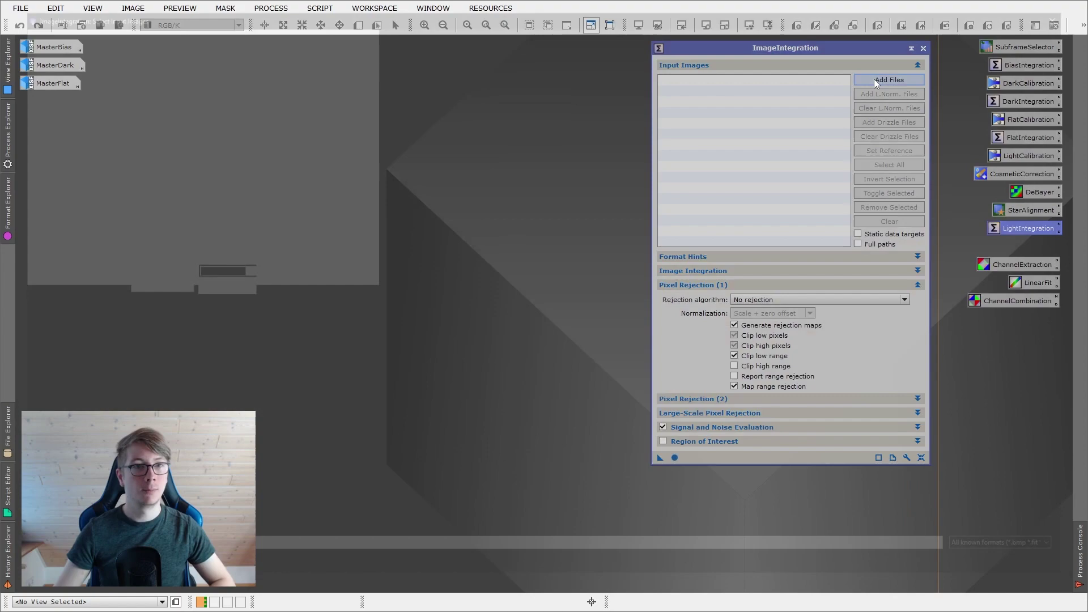
{"action": "left_click", "coordinate": [295, 29]}
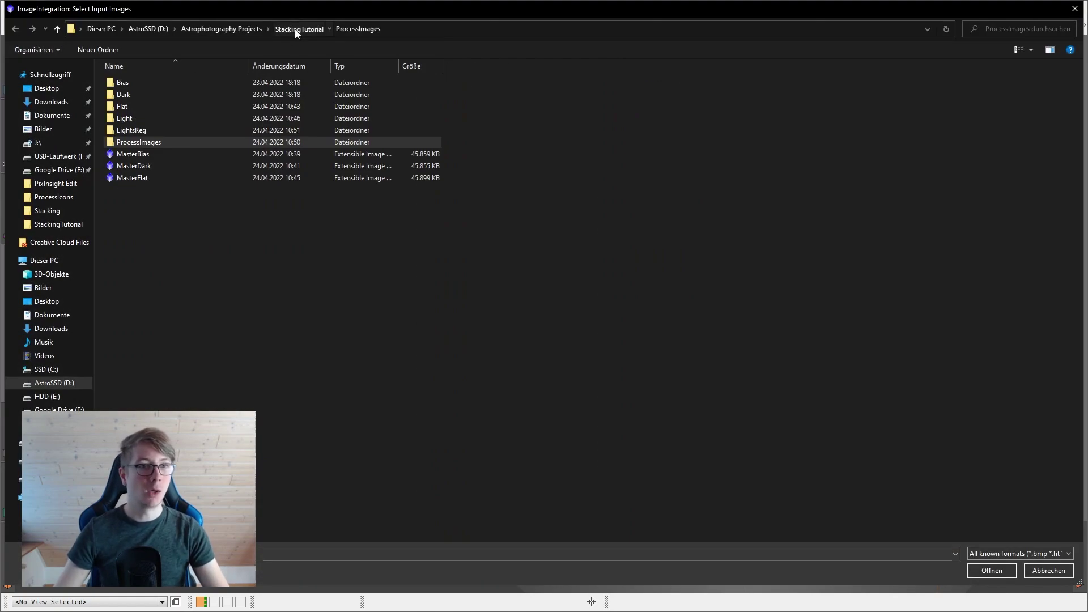
{"action": "double_click", "coordinate": [193, 129]}
{"action": "key", "text": "ctrl+a"}
{"action": "left_click", "coordinate": [990, 571]}
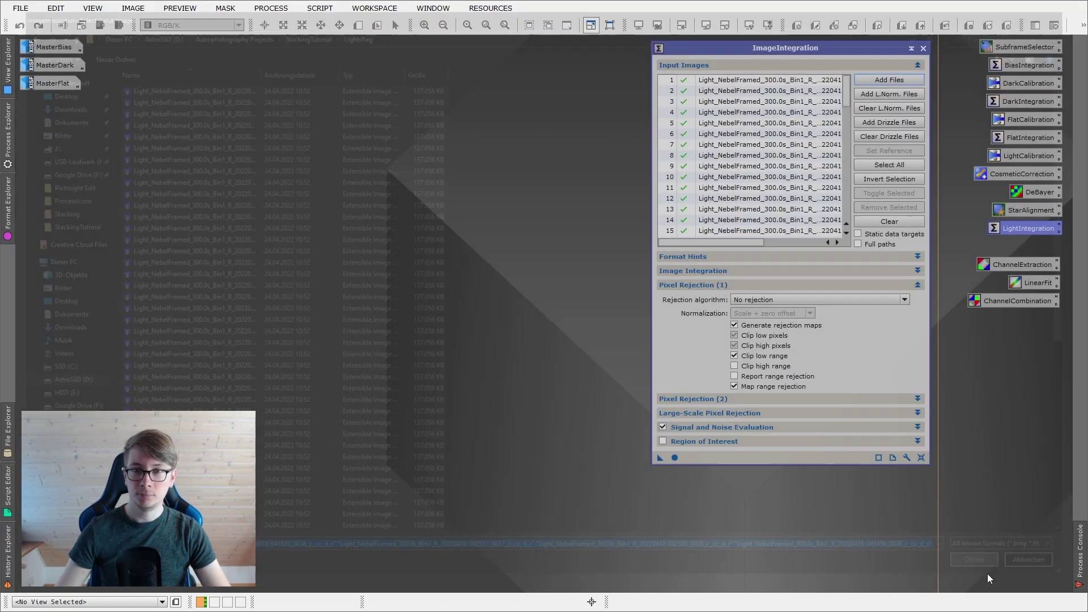
{"action": "left_click", "coordinate": [738, 283]}
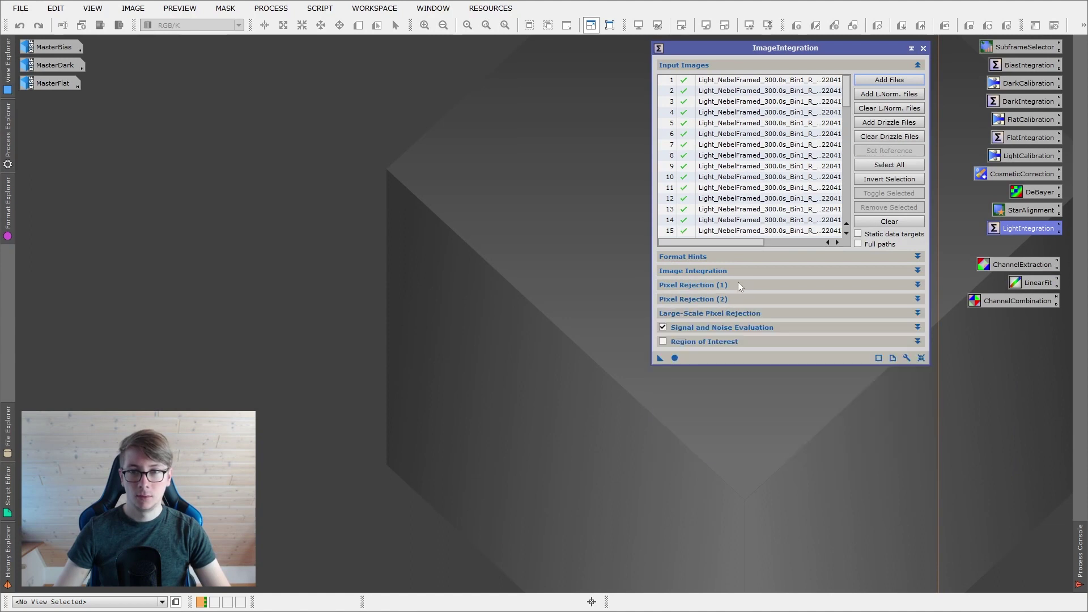
Set ImageIntegration weights to SNR estimate and pixel rejection to Linear Fit Clipping.
{"action": "left_click", "coordinate": [743, 271]}
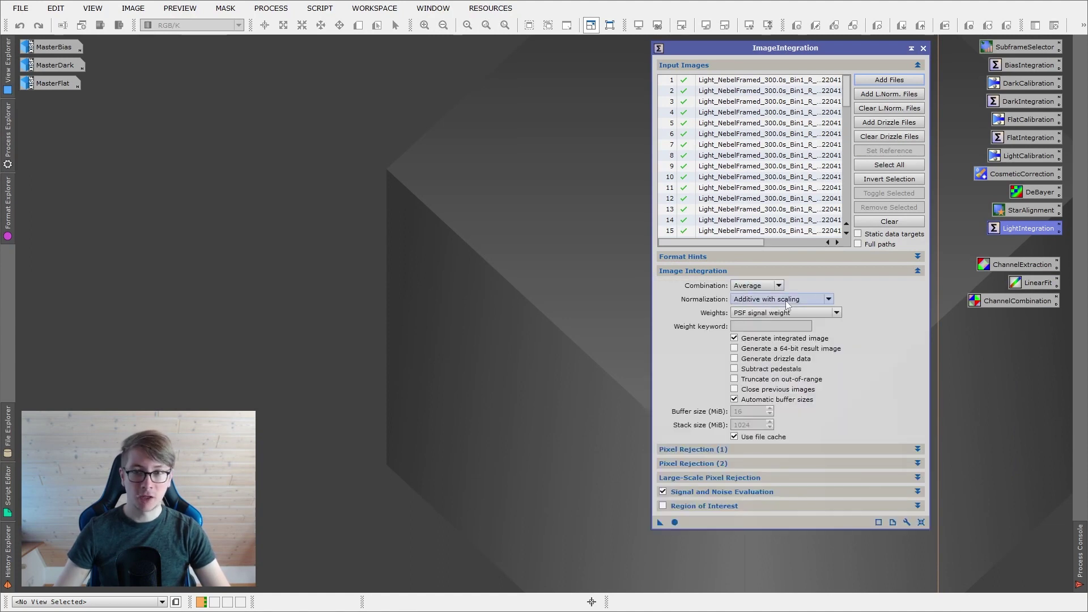
{"action": "left_click", "coordinate": [740, 318]}
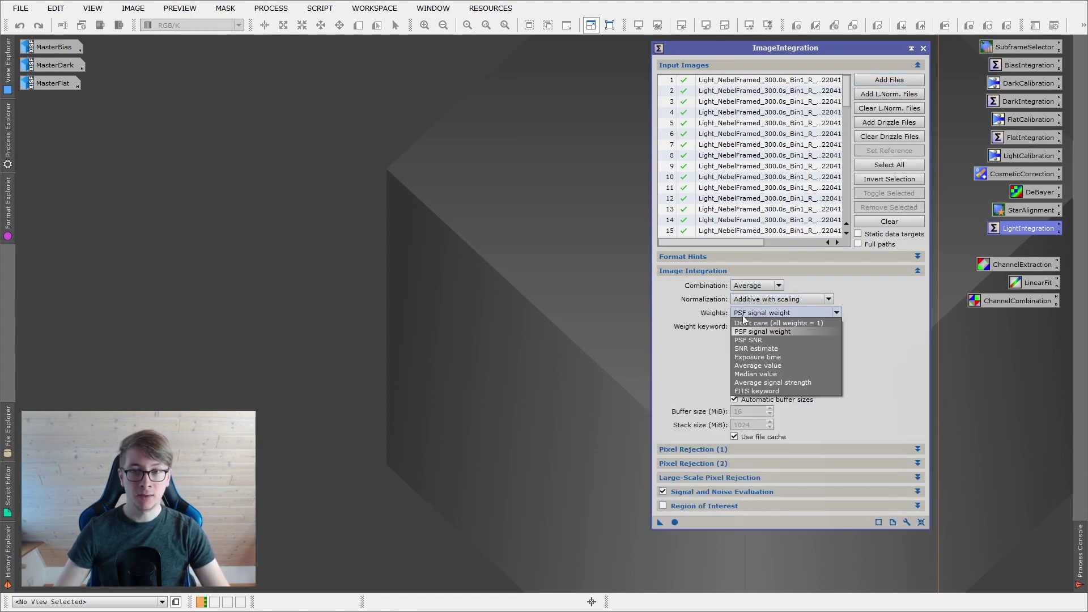
{"action": "left_click", "coordinate": [763, 348]}
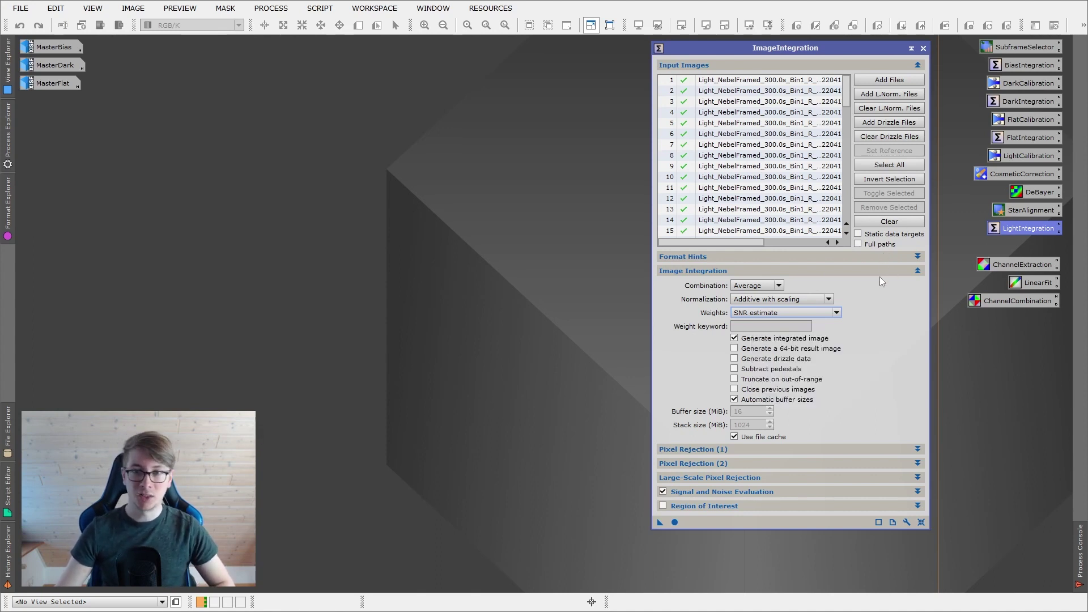
{"action": "left_click", "coordinate": [788, 270]}
{"action": "left_click", "coordinate": [704, 284]}
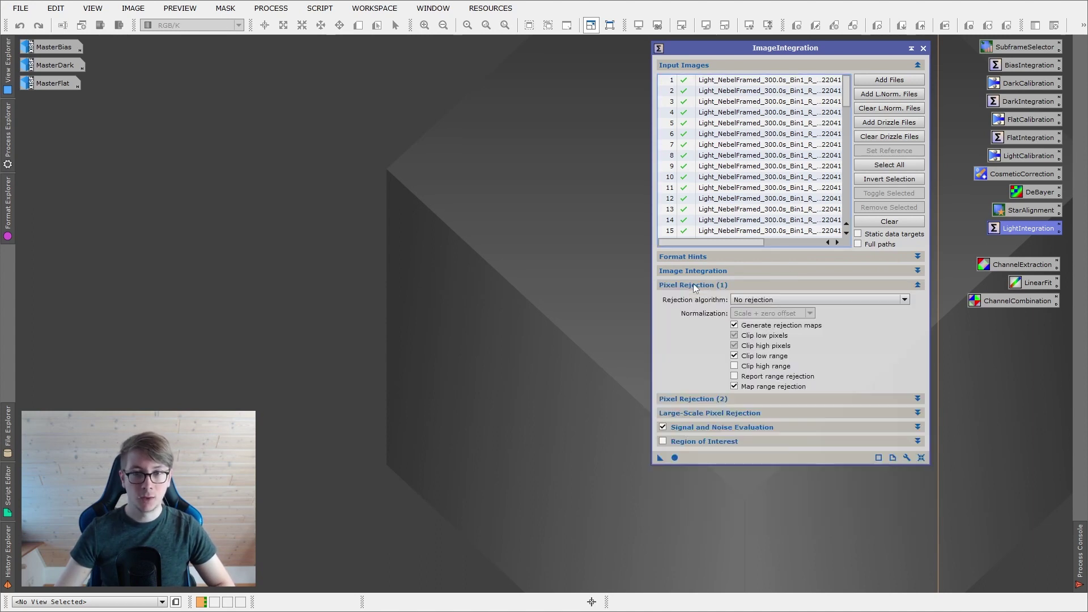
{"action": "left_click", "coordinate": [757, 300]}
{"action": "left_click", "coordinate": [767, 362]}
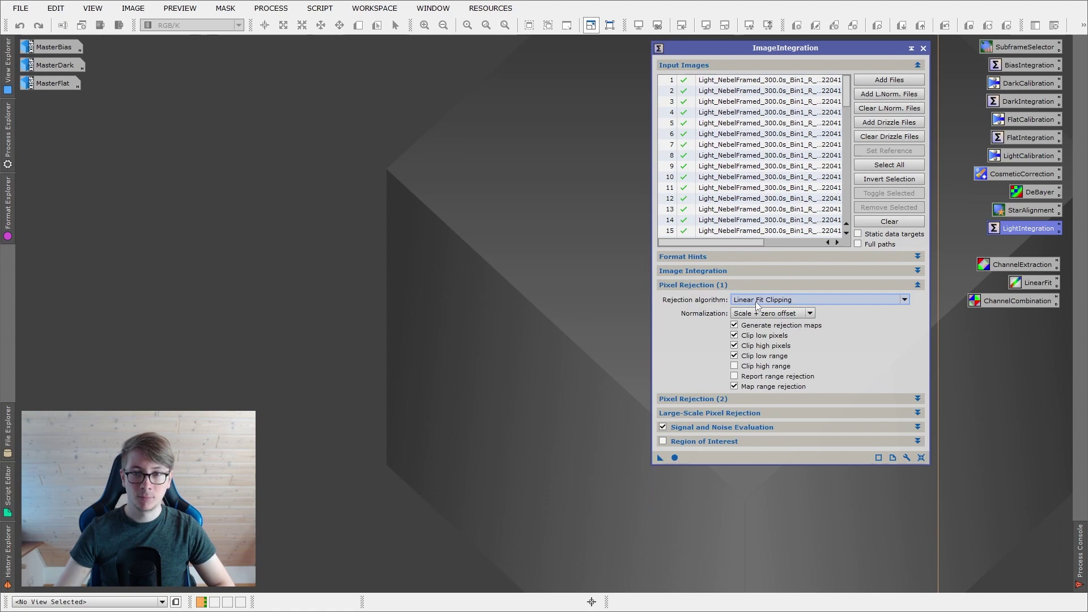
{"action": "left_click", "coordinate": [702, 285]}
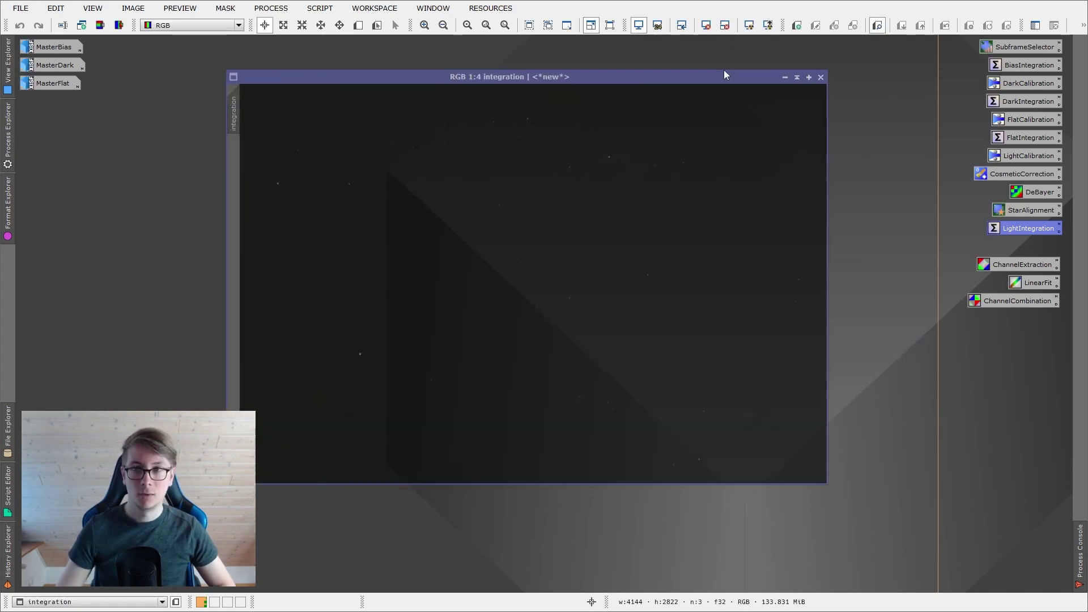
Move the new integration image aside and apply STF AutoStretch to reveal its green cast.
{"action": "left_click_drag", "start_coordinate": [723, 70], "coordinate": [804, 52]}
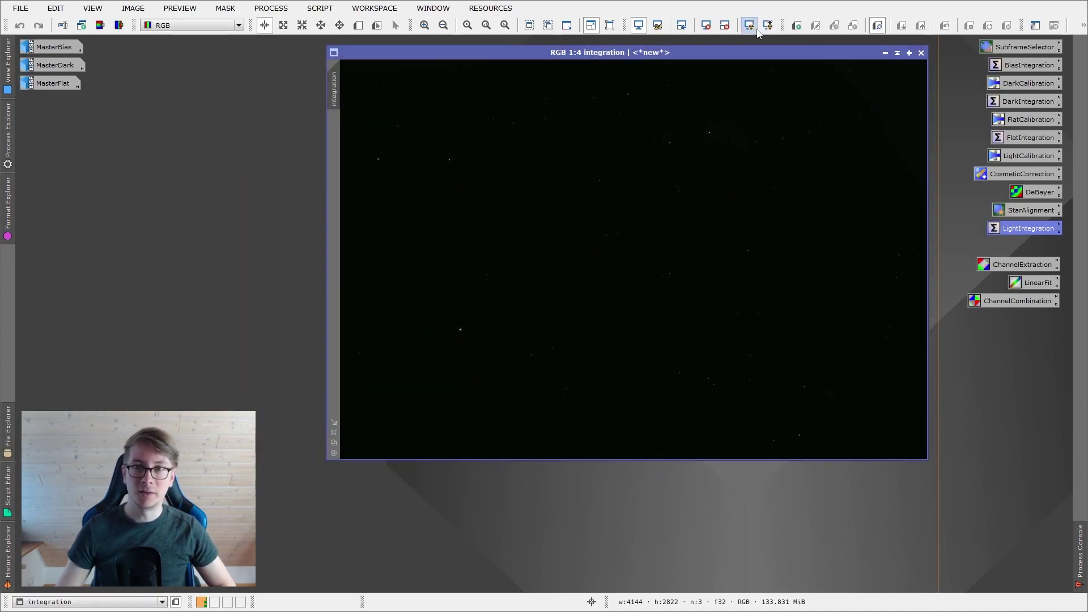
{"action": "left_click", "coordinate": [753, 27]}
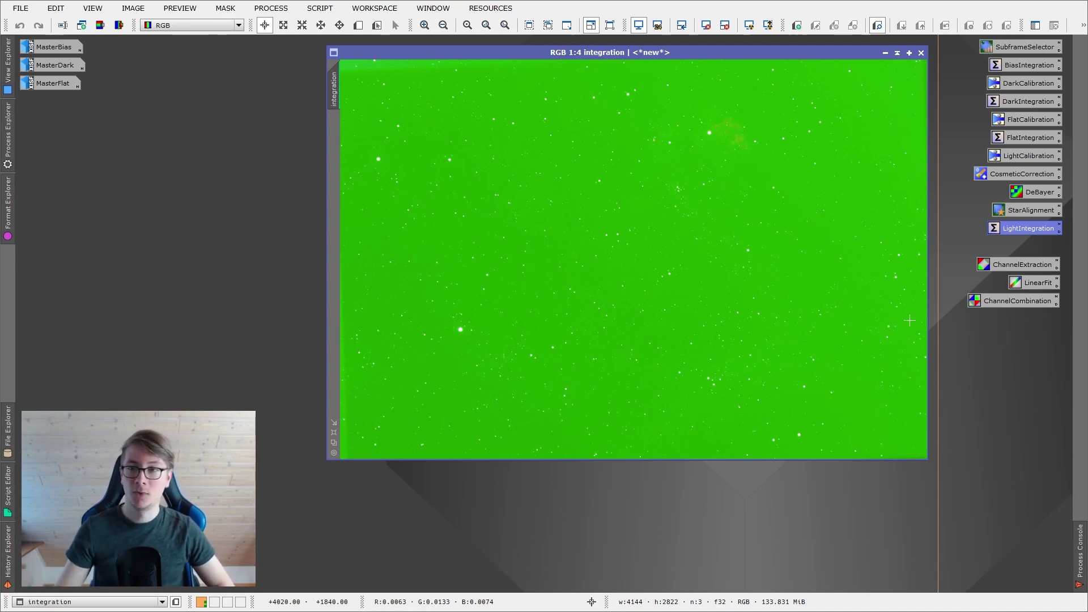
Open ChannelExtraction, LinearFit and ChannelCombination, then split the integration into R, G, B images.
{"action": "double_click", "coordinate": [1001, 265]}
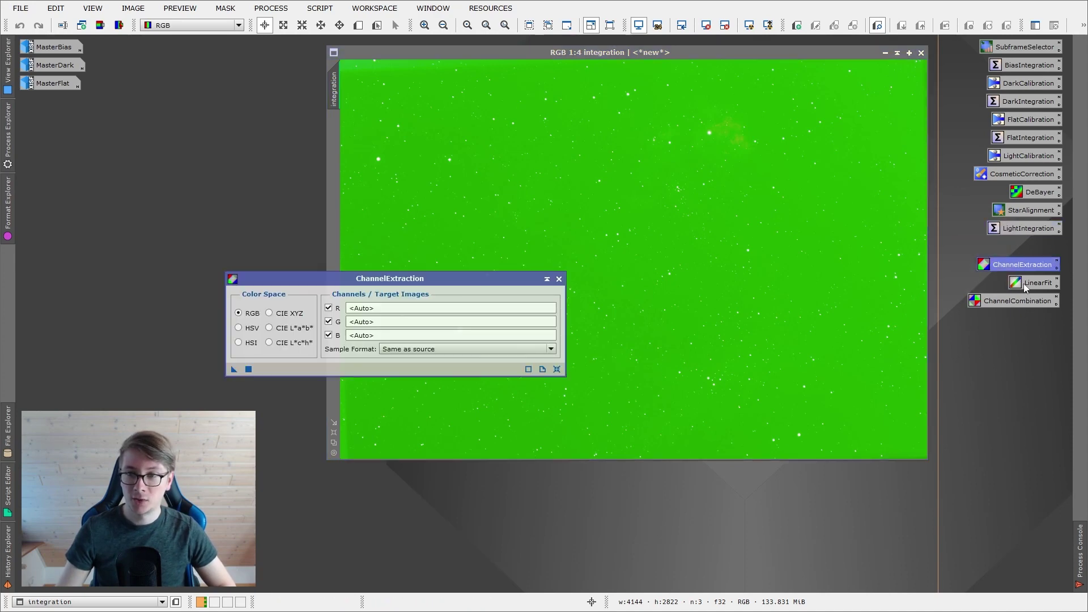
{"action": "double_click", "coordinate": [1023, 284]}
{"action": "double_click", "coordinate": [1011, 299]}
{"action": "left_click_drag", "start_coordinate": [535, 263], "coordinate": [889, 480]}
{"action": "left_click_drag", "start_coordinate": [747, 338], "coordinate": [604, 511]}
{"action": "left_click_drag", "start_coordinate": [444, 283], "coordinate": [245, 135]}
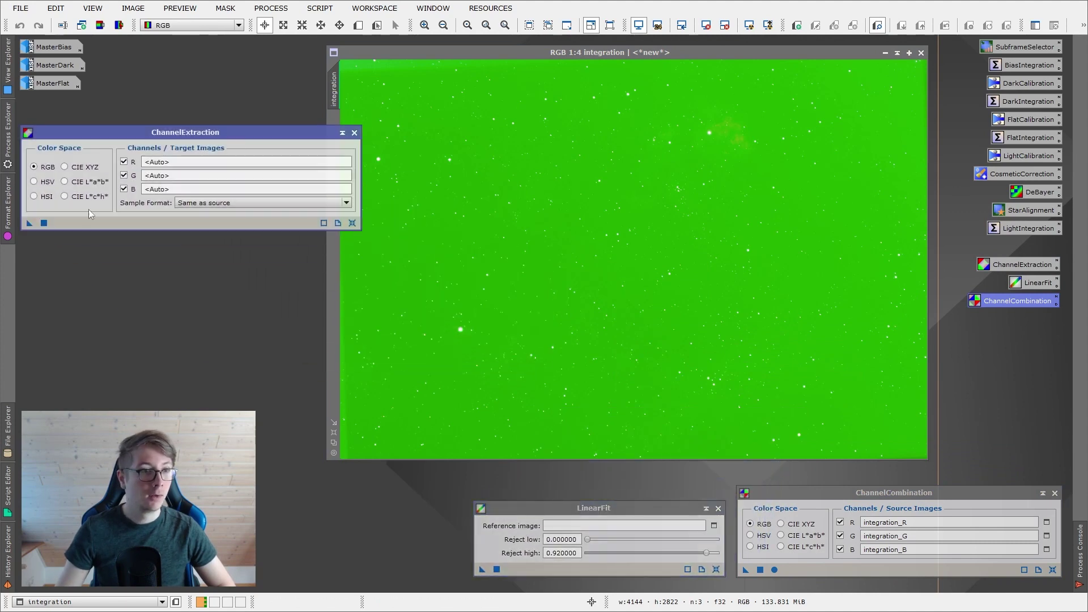
{"action": "left_click_drag", "start_coordinate": [30, 224], "coordinate": [513, 245]}
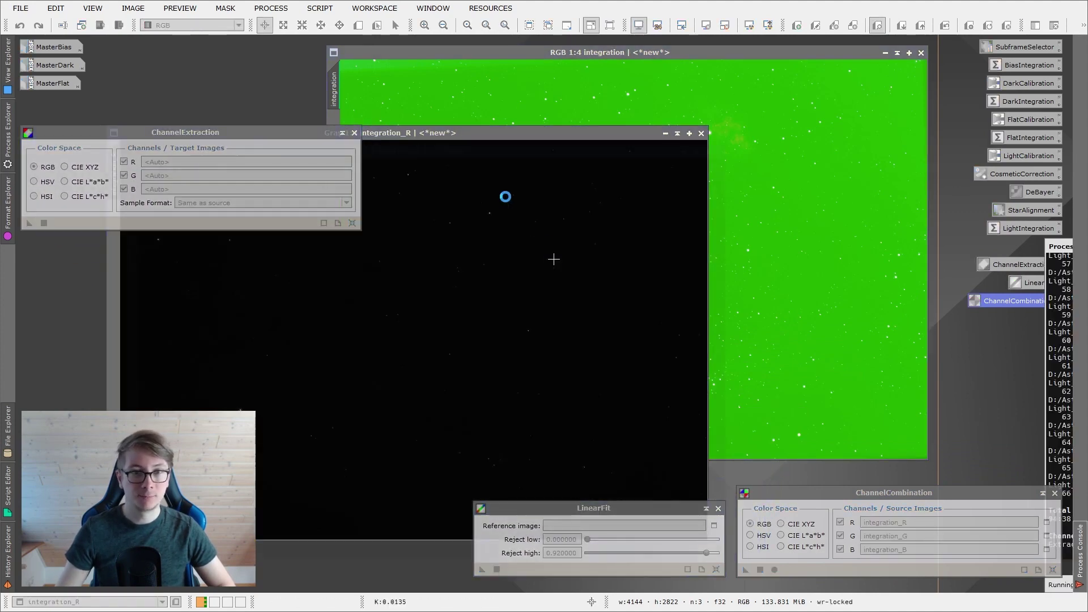
Linear-fit integration_B and integration_R to the integration_G reference image.
{"action": "left_click", "coordinate": [714, 525]}
{"action": "left_click", "coordinate": [552, 290]}
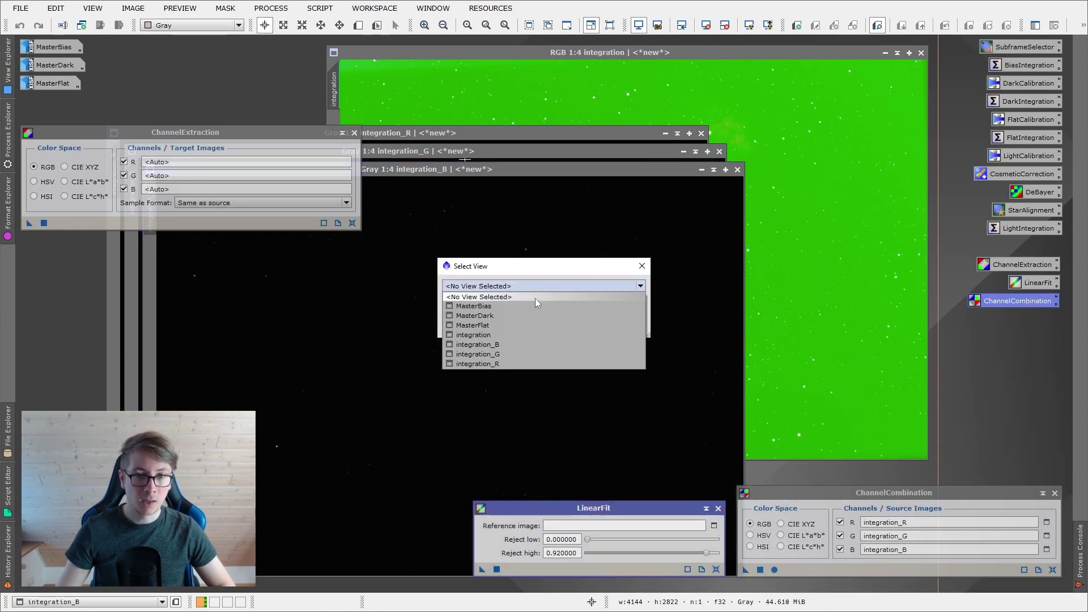
{"action": "left_click", "coordinate": [498, 353]}
{"action": "left_click", "coordinate": [558, 327]}
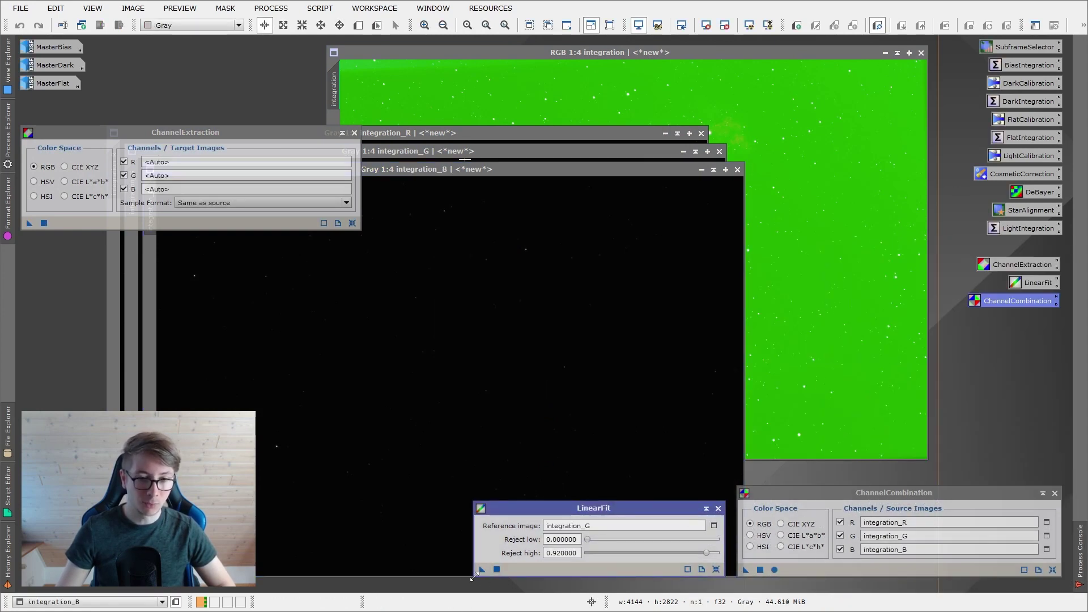
{"action": "left_click_drag", "start_coordinate": [481, 568], "coordinate": [507, 209]}
{"action": "left_click", "coordinate": [510, 133]}
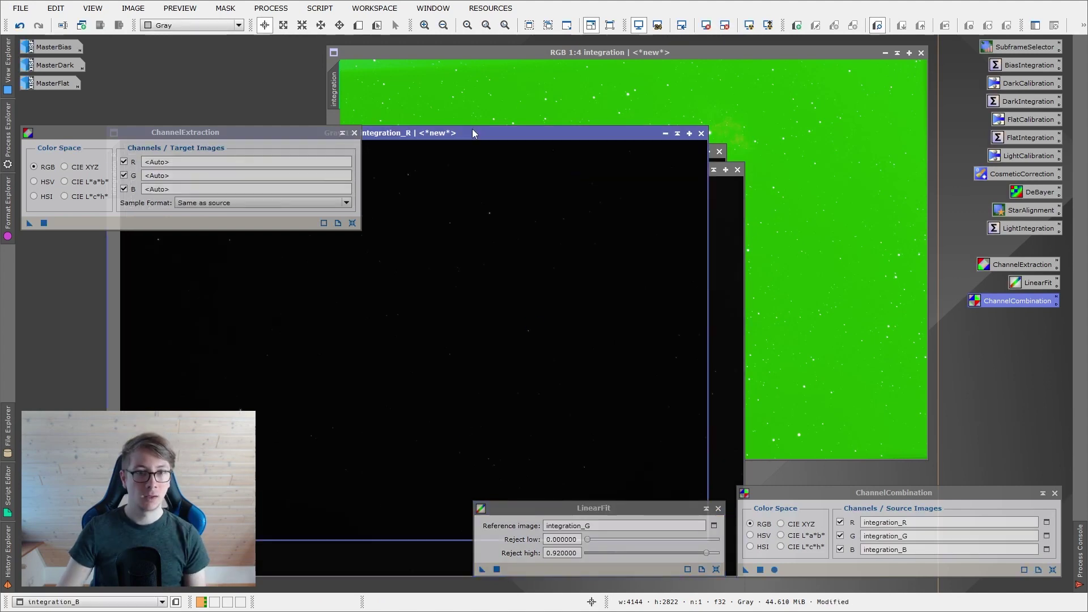
{"action": "left_click_drag", "start_coordinate": [482, 568], "coordinate": [527, 436]}
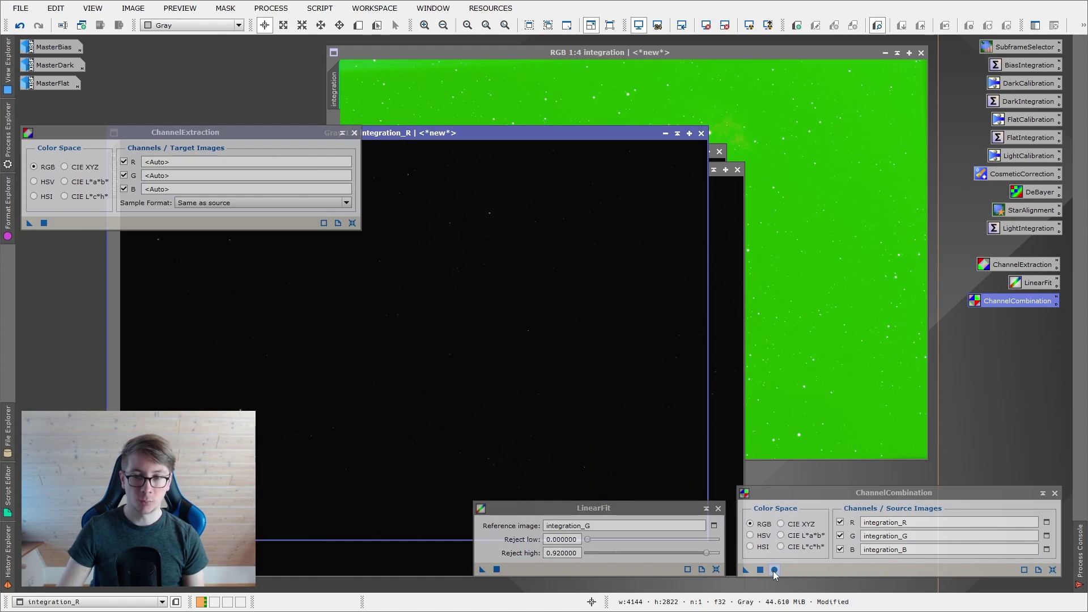
Combine the fitted R, G and B channels into the new colour image Image09.
{"action": "left_click", "coordinate": [774, 569]}
{"action": "key", "text": "Return"}
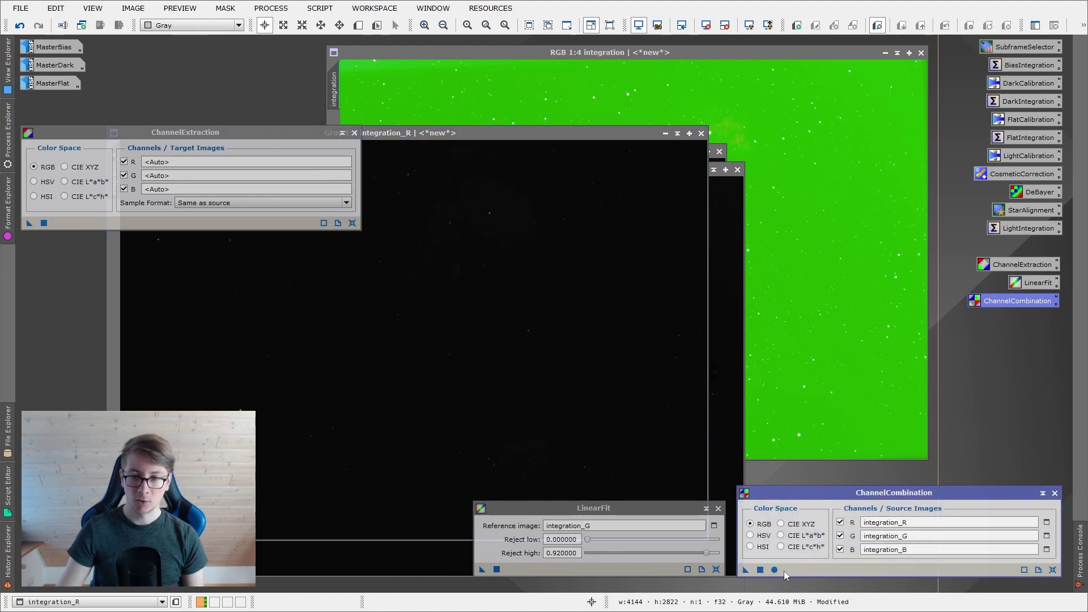
{"action": "left_click", "coordinate": [773, 569]}
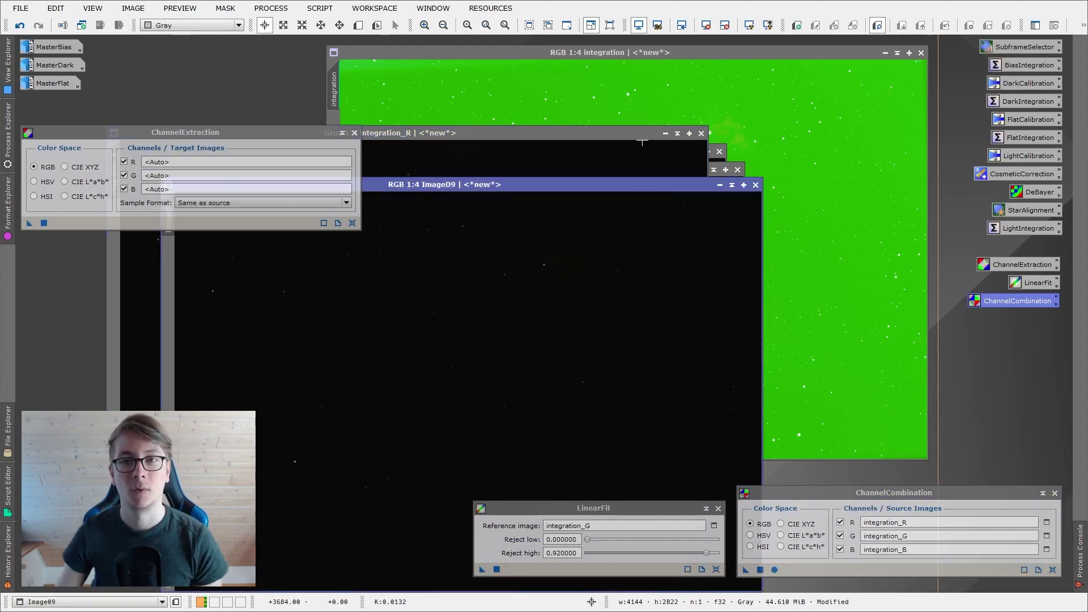
Close the three process dialogs and iconize the green integration image at the upper left.
{"action": "left_click", "coordinate": [354, 133]}
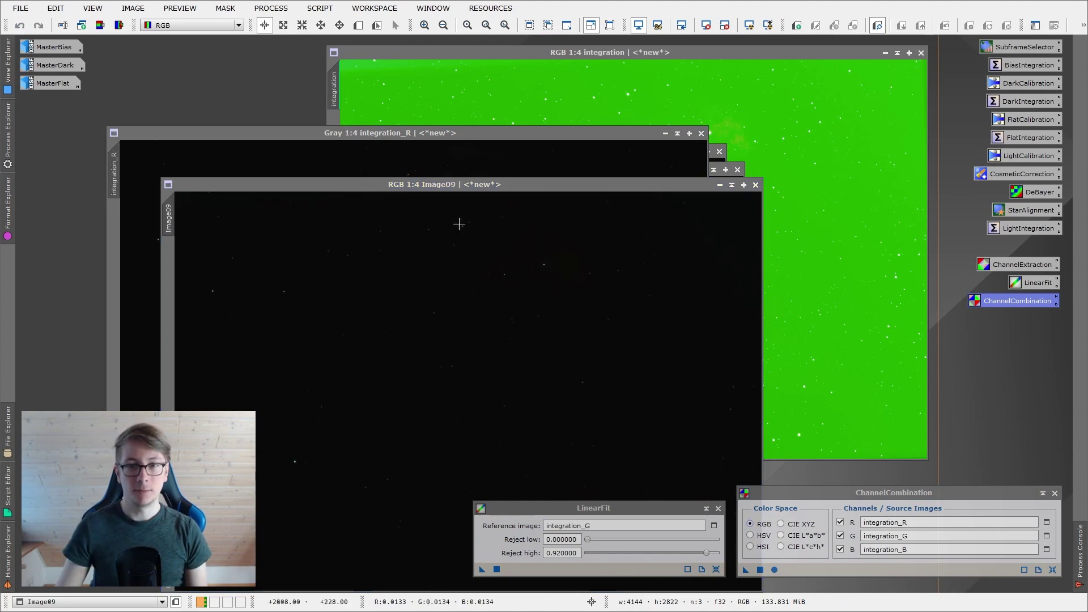
{"action": "left_click", "coordinate": [718, 507]}
{"action": "left_click", "coordinate": [1055, 492]}
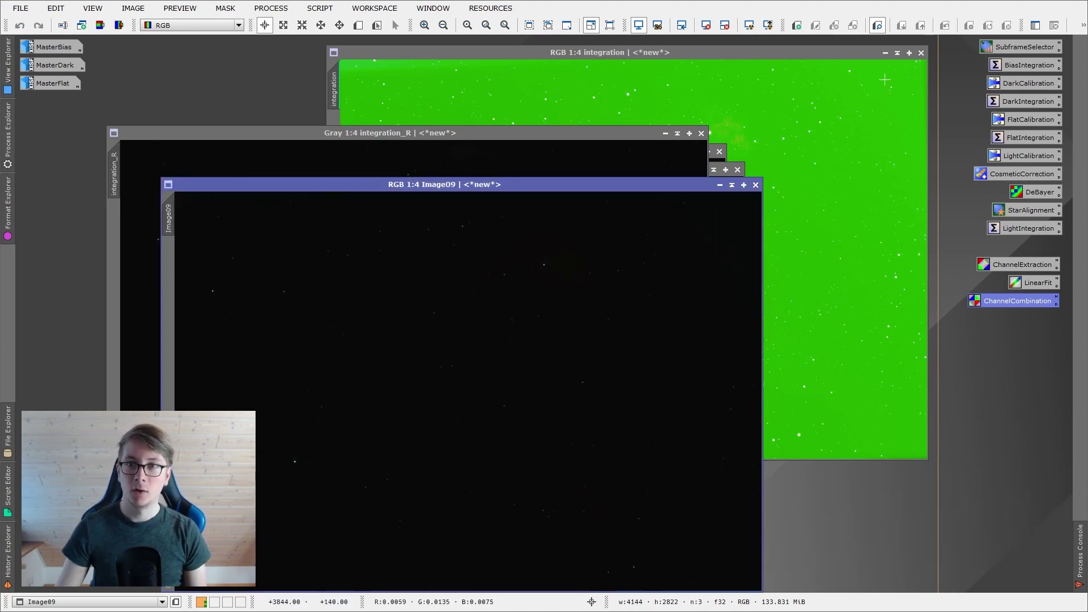
{"action": "left_click", "coordinate": [885, 52]}
{"action": "left_click_drag", "start_coordinate": [652, 262], "coordinate": [35, 108]}
Close integration_R, _G and _B without saving and move Image09 up and right.
{"action": "left_click", "coordinate": [701, 132]}
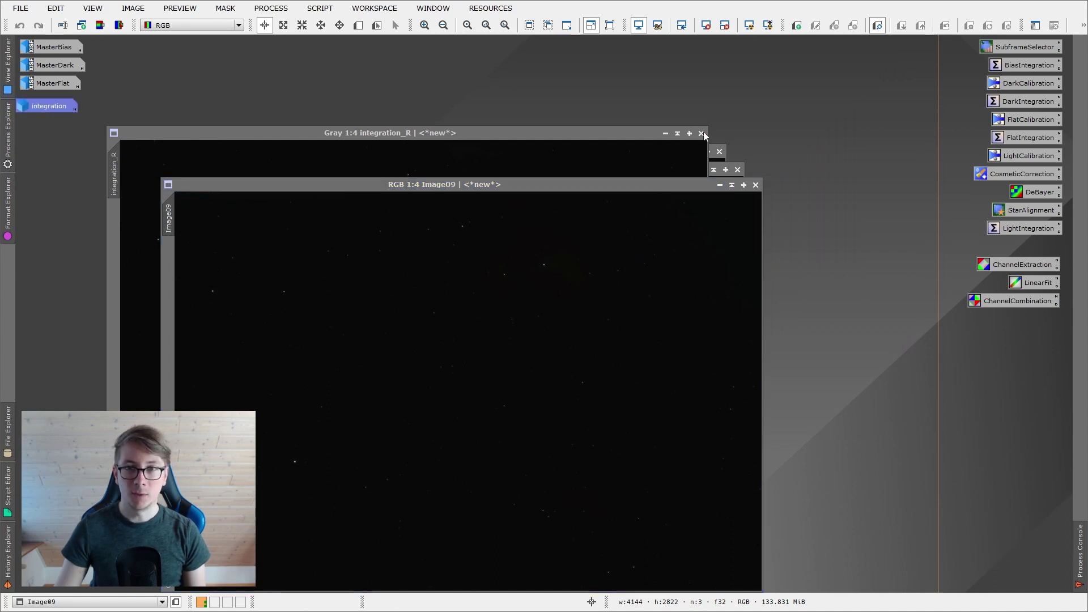
{"action": "left_click", "coordinate": [519, 334]}
{"action": "left_click", "coordinate": [719, 150]}
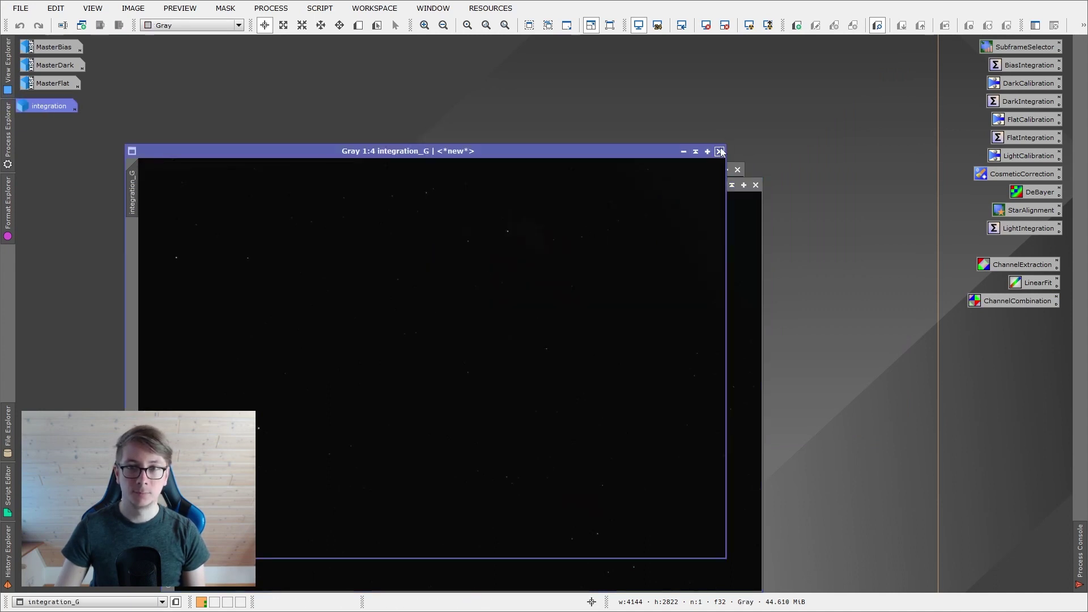
{"action": "left_click", "coordinate": [738, 169]}
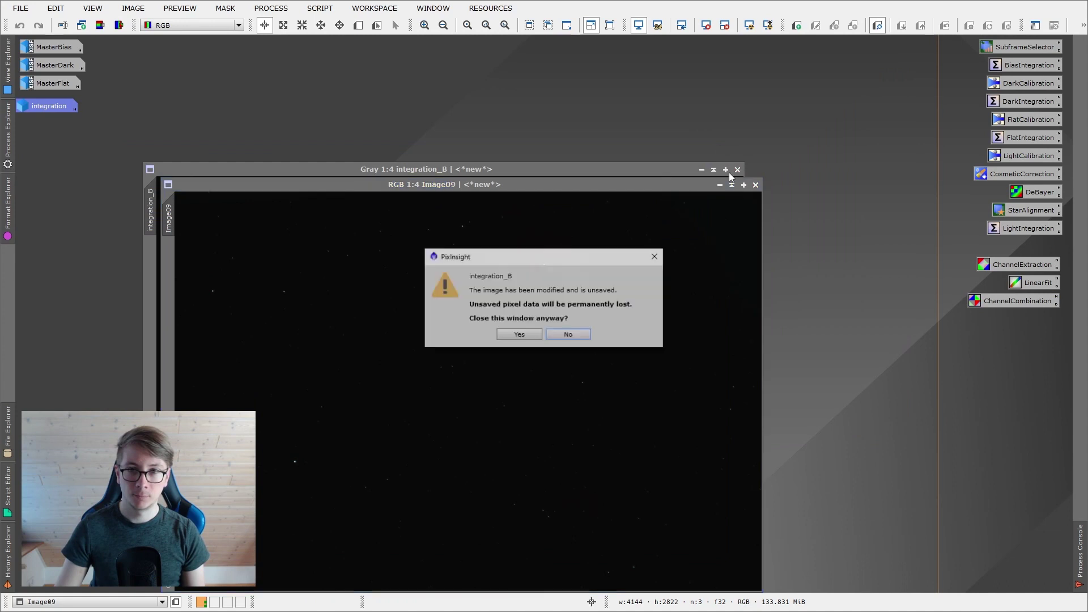
{"action": "left_click", "coordinate": [518, 334]}
{"action": "left_click_drag", "start_coordinate": [536, 182], "coordinate": [680, 63]}
Rotate Image09 by 180° and apply STF AutoStretch to reveal the nebula.
{"action": "left_click", "coordinate": [140, 10]}
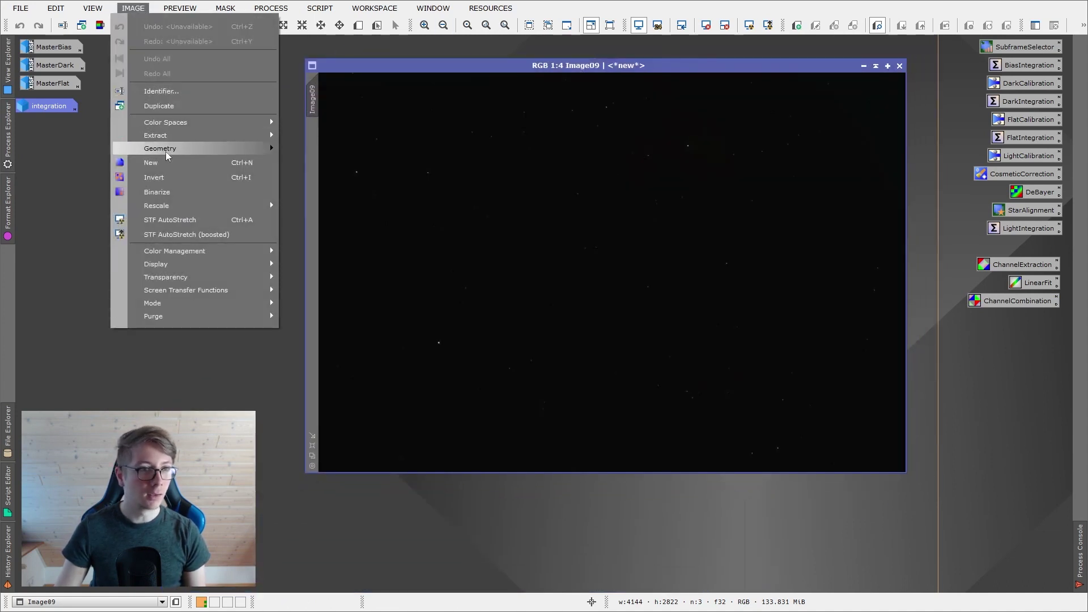
{"action": "mouse_move", "coordinate": [257, 149]}
{"action": "left_click", "coordinate": [328, 149]}
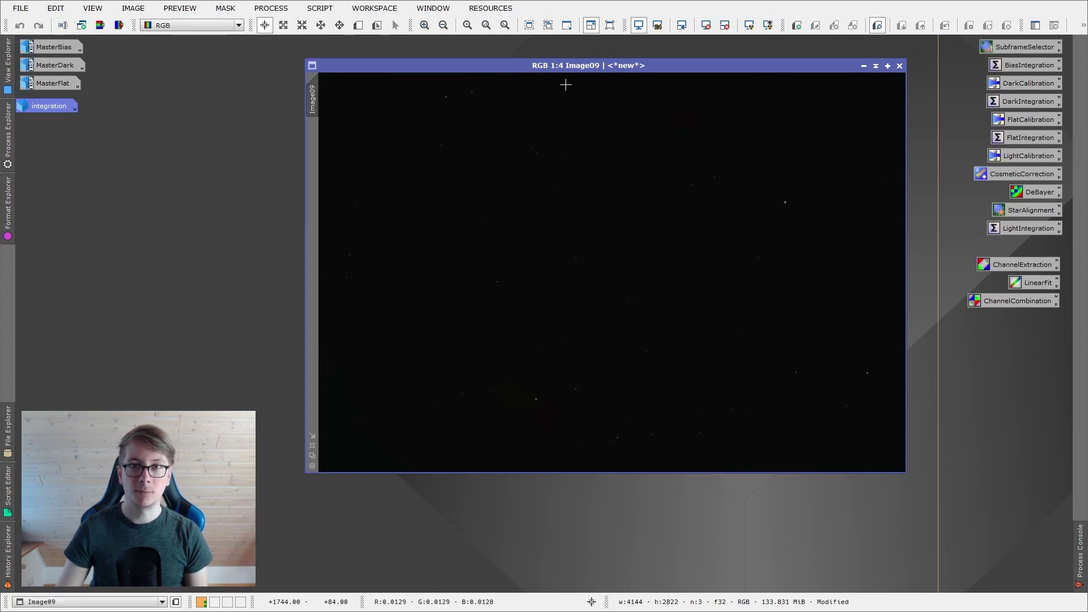
{"action": "left_click", "coordinate": [748, 25]}
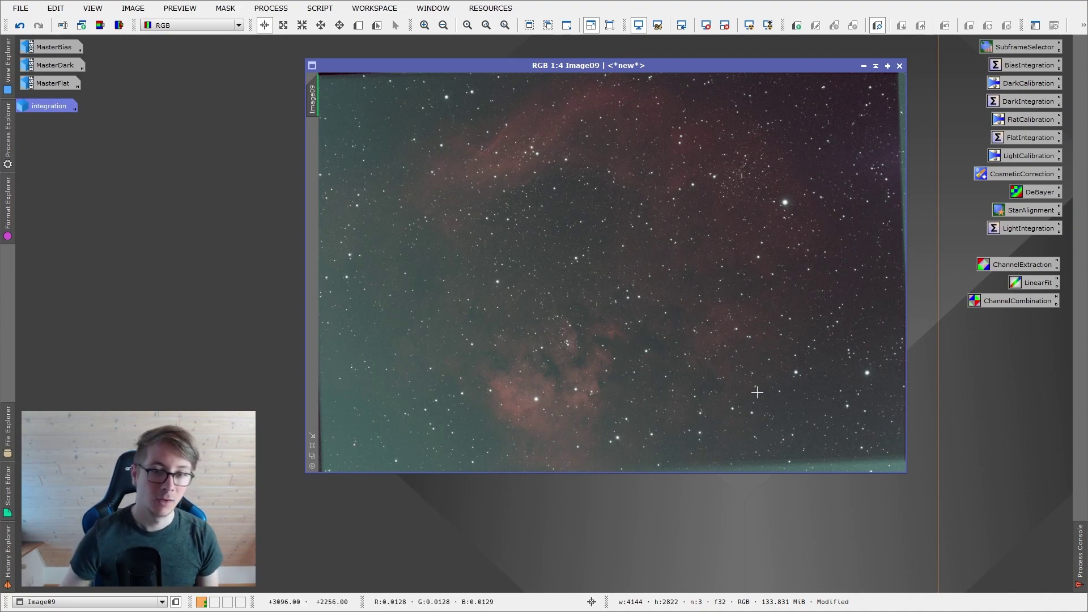
Zoom and pan around Image09 to inspect the reddish nebulosity detail.
{"action": "scroll", "coordinate": [746, 389], "scroll_direction": "down", "scroll_amount": 1}
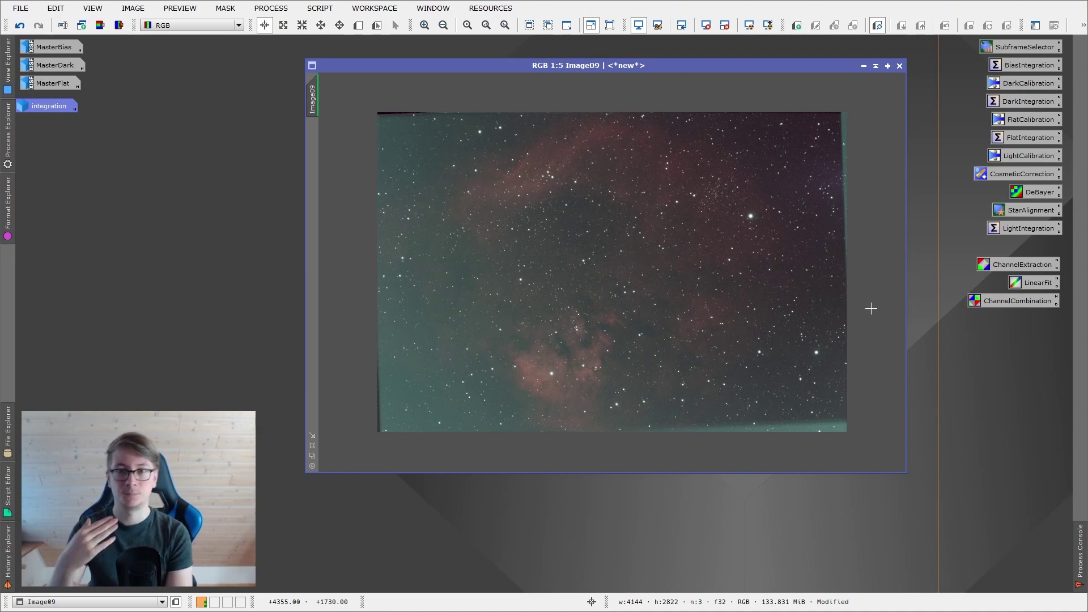
{"action": "scroll", "coordinate": [546, 381], "scroll_direction": "down", "scroll_amount": 2}
{"action": "scroll", "coordinate": [531, 385], "scroll_direction": "up", "scroll_amount": 7}
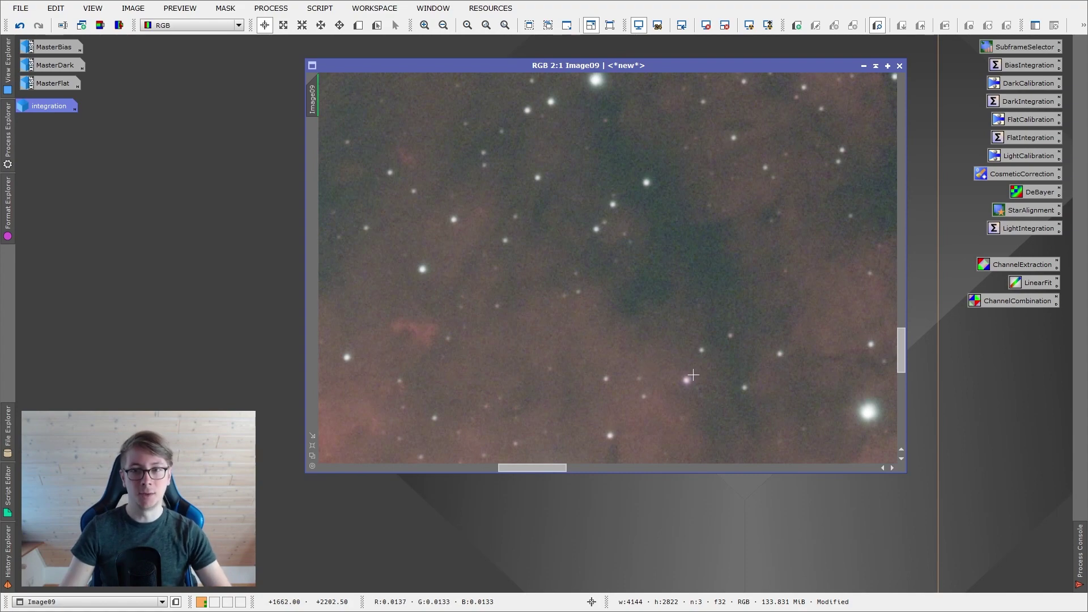
{"action": "left_click_drag", "start_coordinate": [688, 376], "coordinate": [330, 173]}
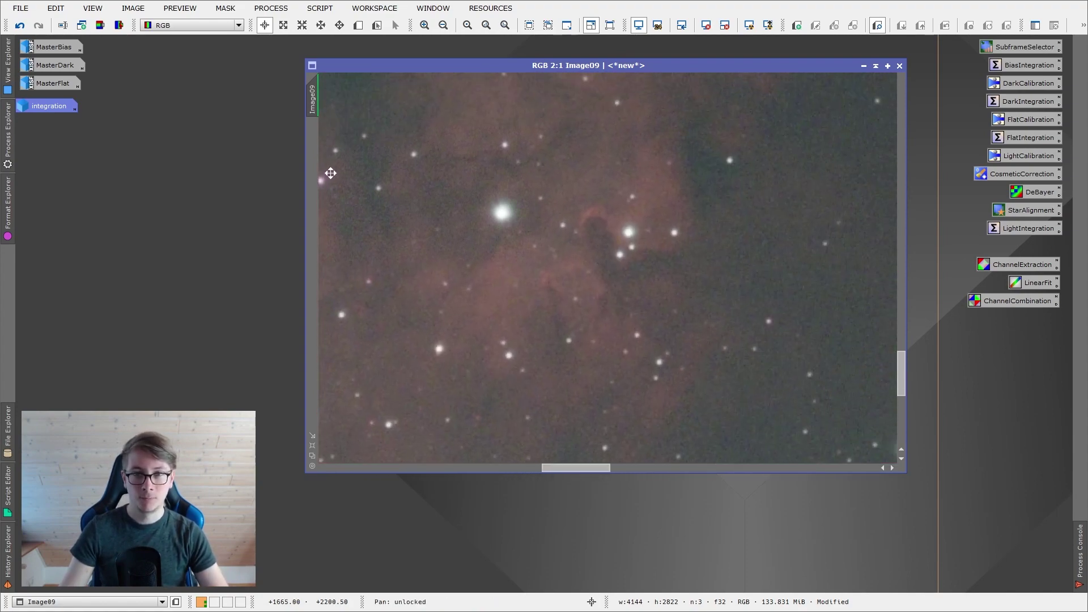
{"action": "scroll", "coordinate": [629, 270], "scroll_direction": "down", "scroll_amount": 5}
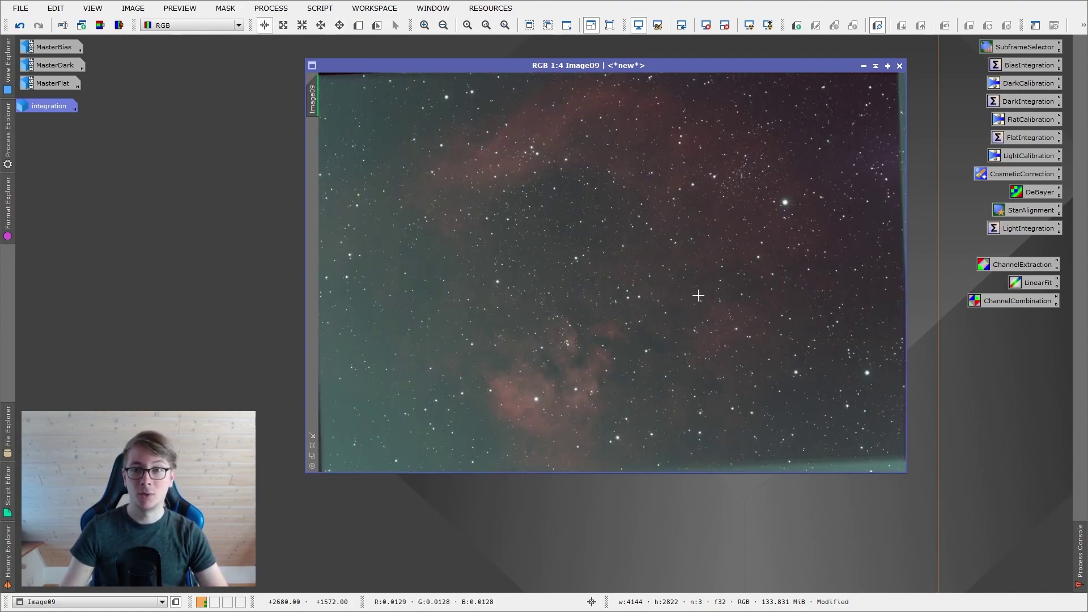
{"action": "scroll", "coordinate": [699, 300], "scroll_direction": "up", "scroll_amount": 1}
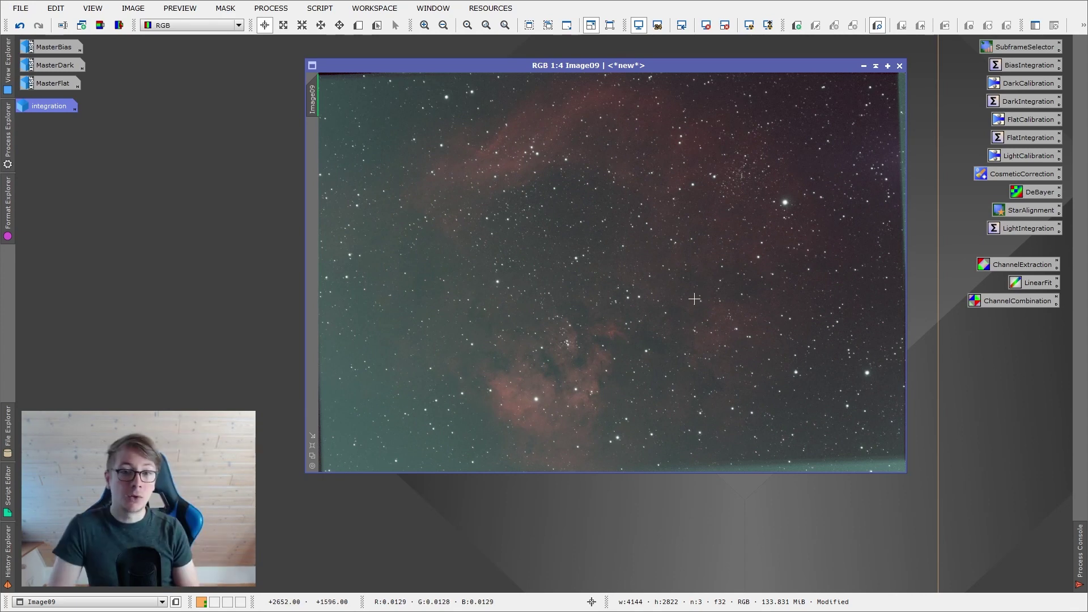